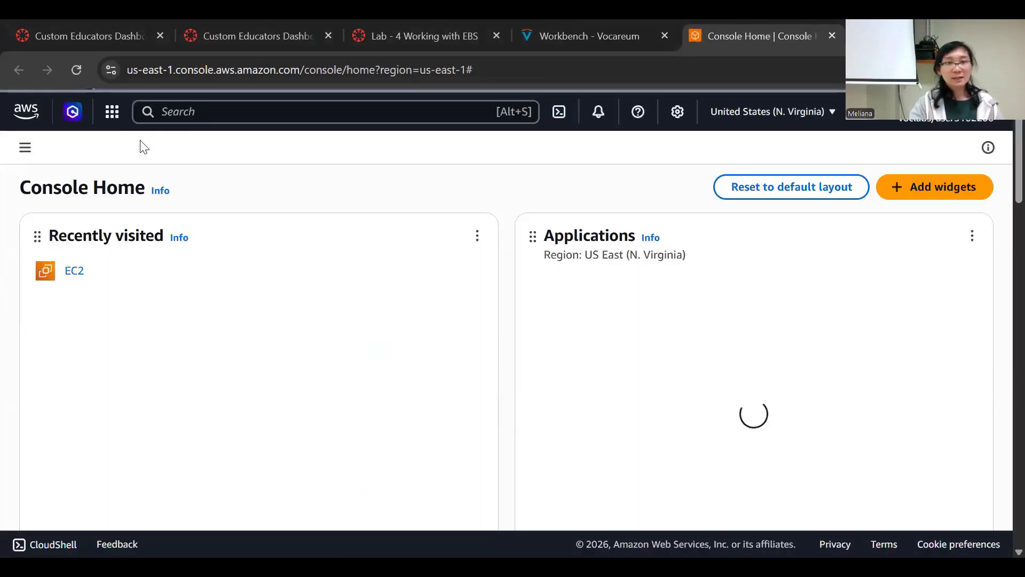
# - Open the EC2 service and display its list of instances
pyautogui.click(108, 118)
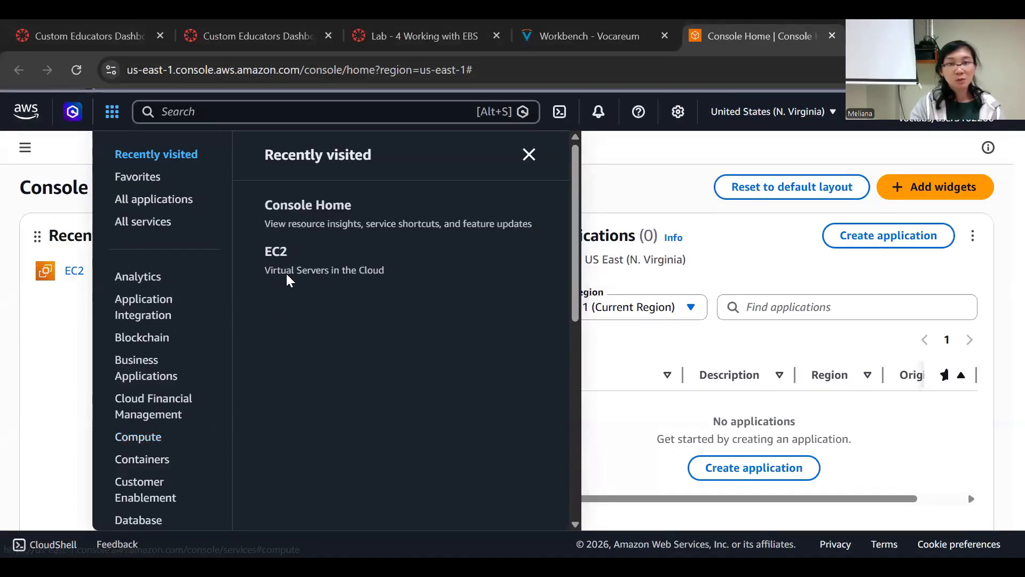
pyautogui.click(279, 260)
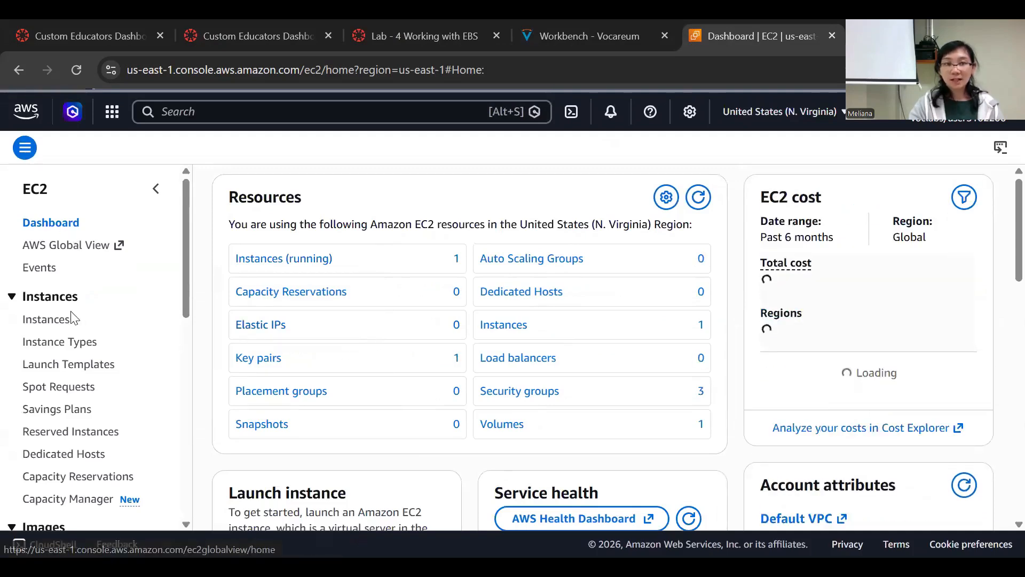
pyautogui.click(50, 320)
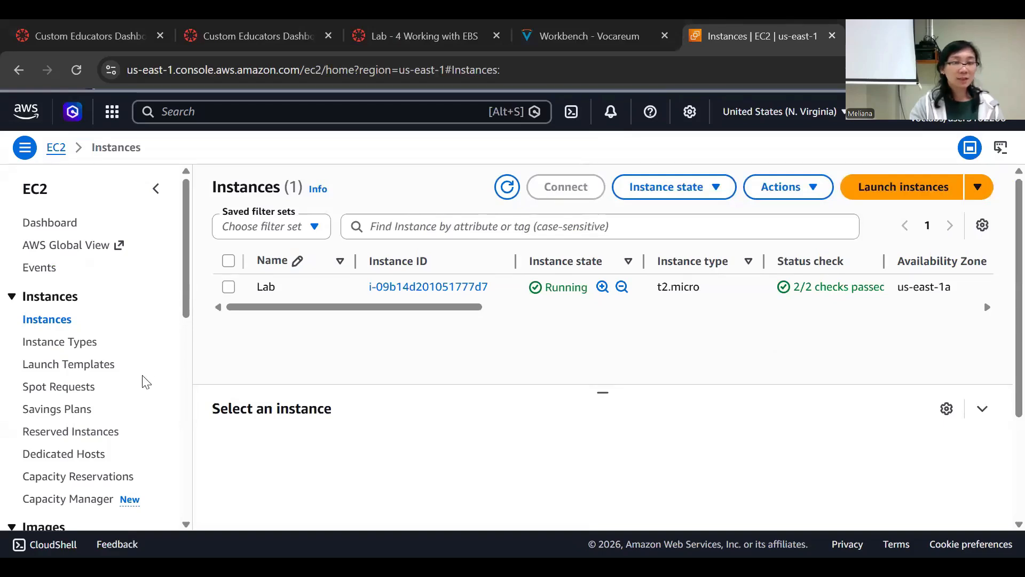
# - Start a new Elastic Block Store volume with type General Purpose SSD (gp2) and a size of 1 GiB
pyautogui.scroll(-7, 98, 377)
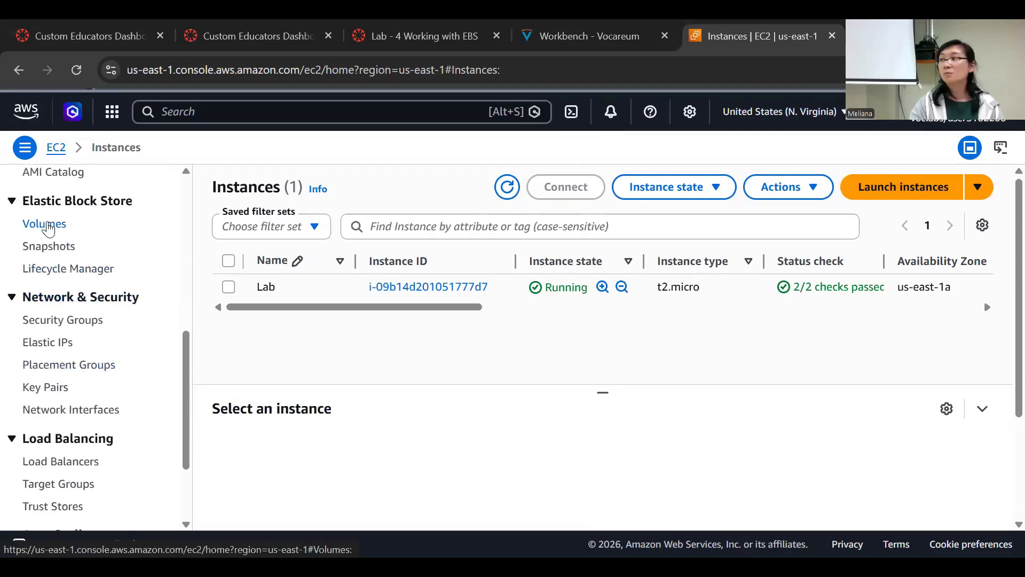
pyautogui.click(48, 228)
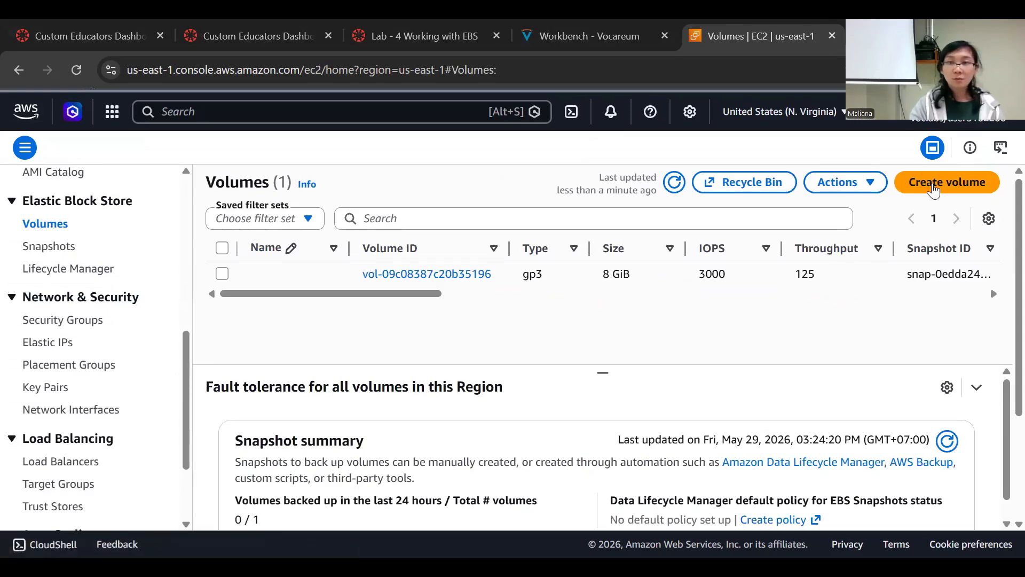
pyautogui.click(933, 190)
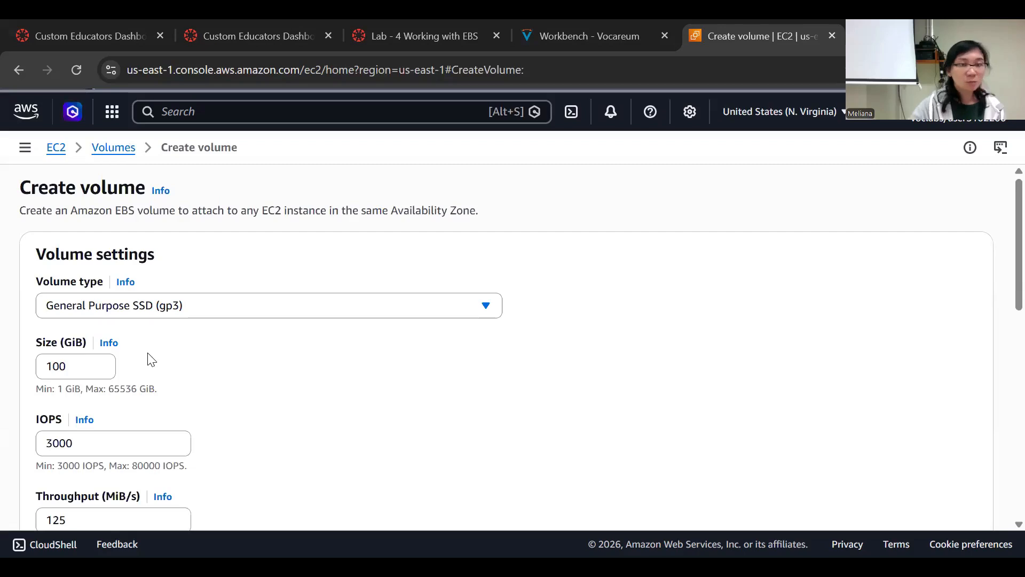
pyautogui.click(105, 308)
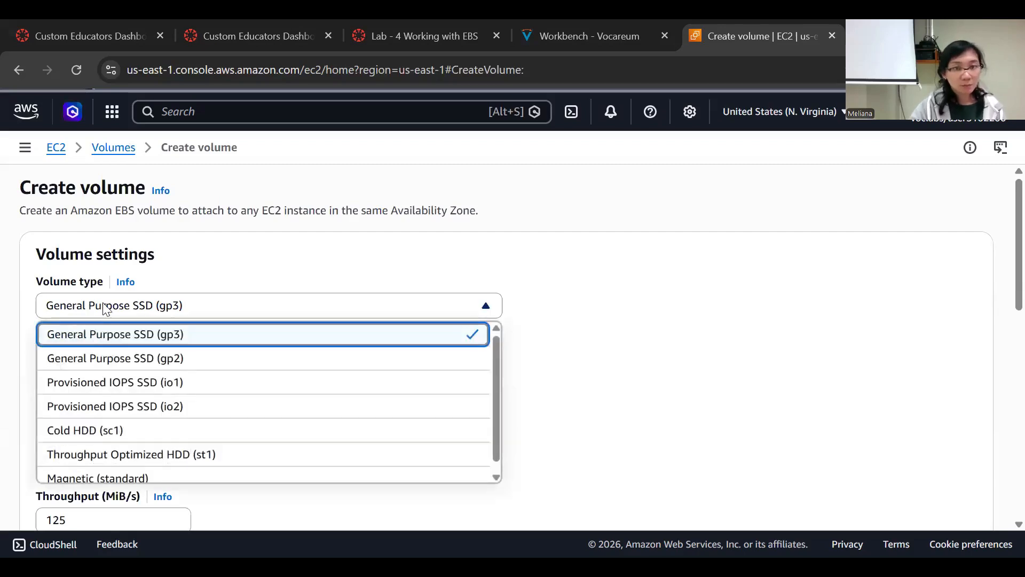
pyautogui.click(130, 364)
pyautogui.doubleClick(71, 366)
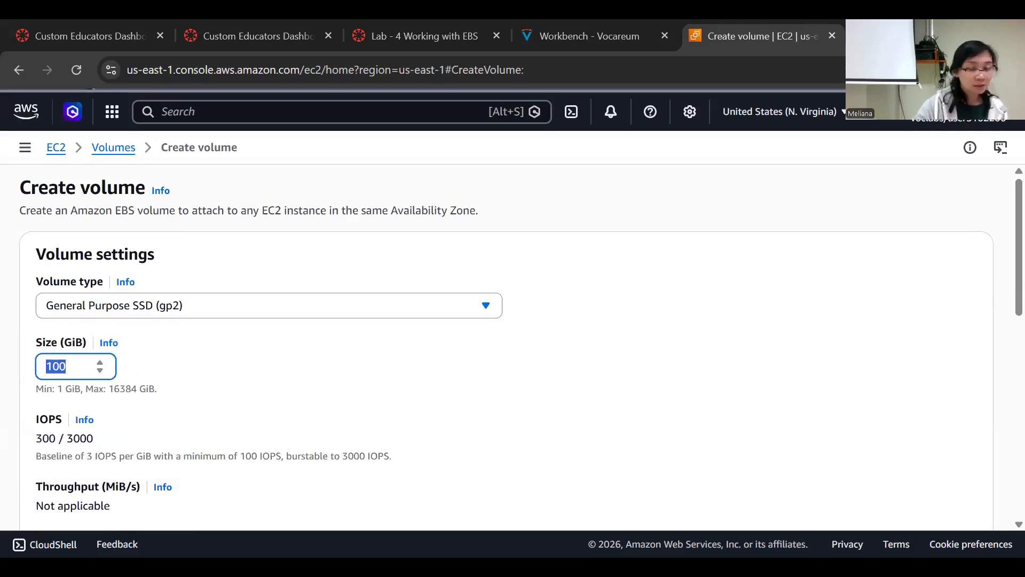
pyautogui.write('1')
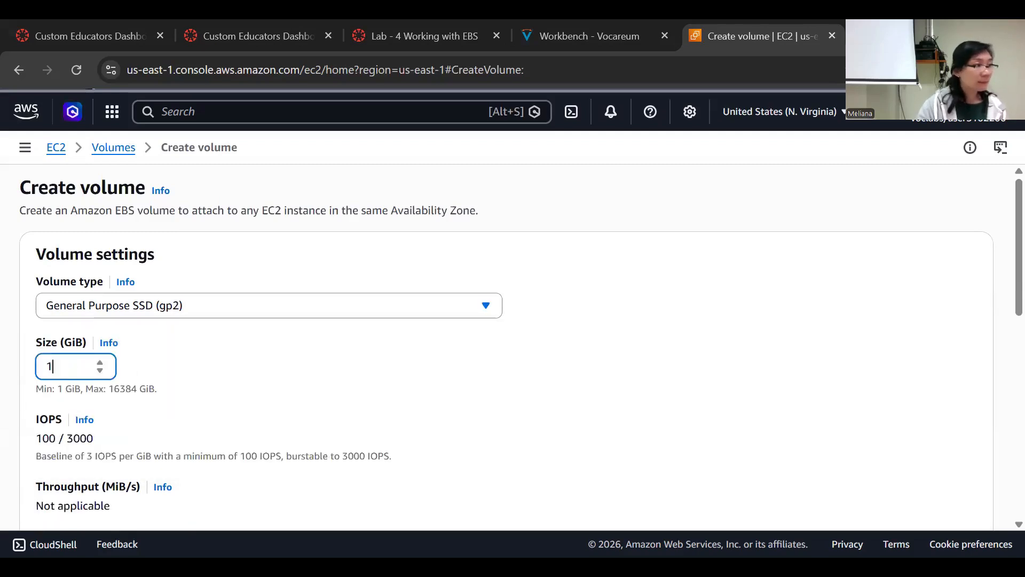
pyautogui.click(245, 389)
# - Add a tag to the new volume with the key Name and the value My Volume
pyautogui.scroll(-3, 245, 389)
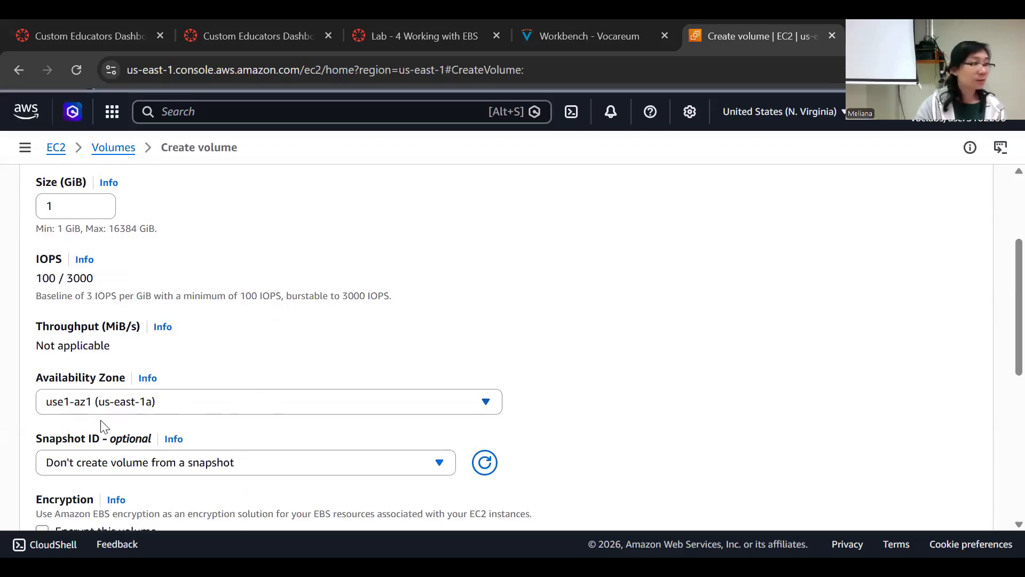
pyautogui.scroll(-5, 101, 426)
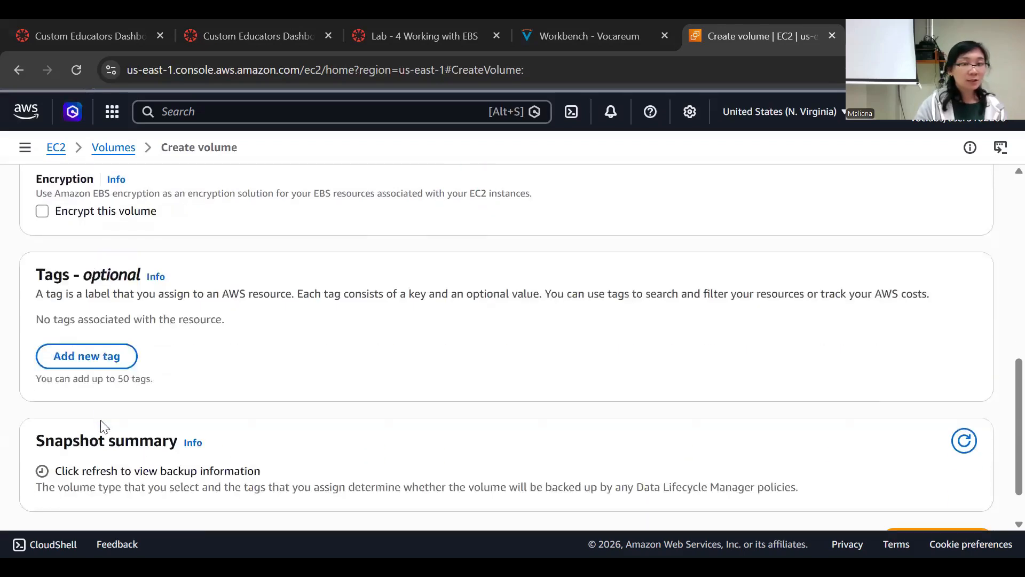
pyautogui.click(73, 357)
pyautogui.scroll(-2, 73, 349)
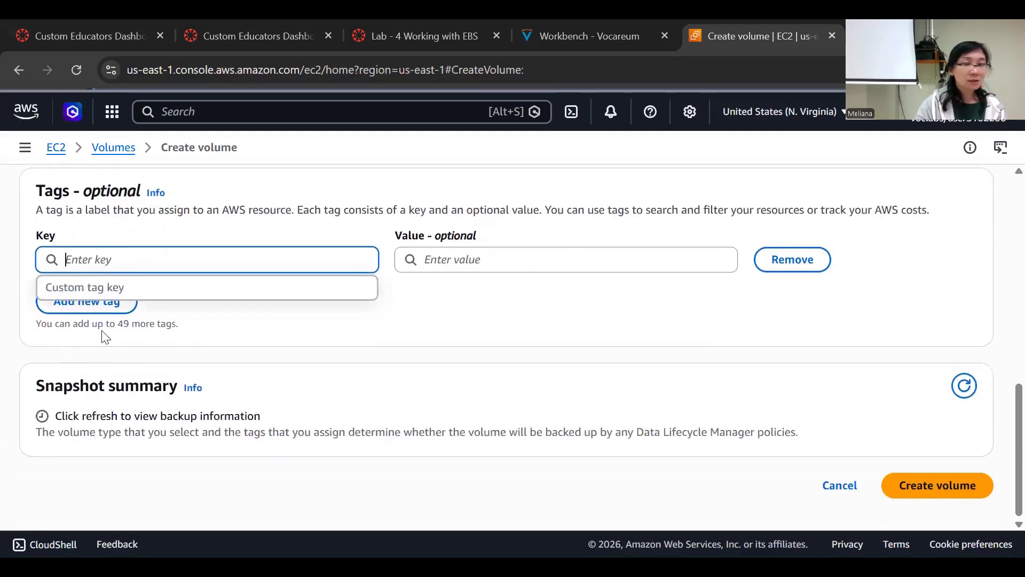
pyautogui.write('Name')
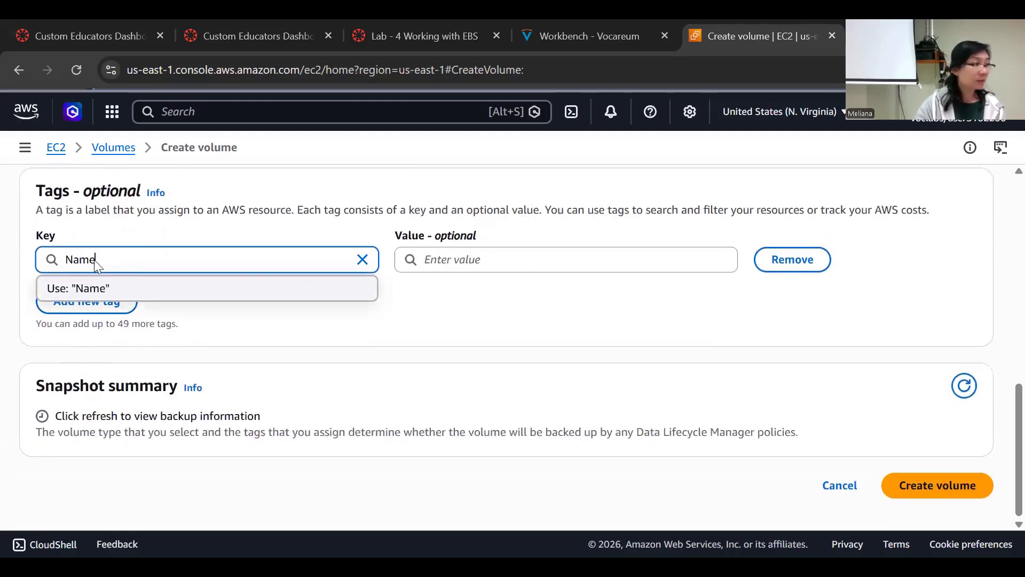
pyautogui.click(458, 257)
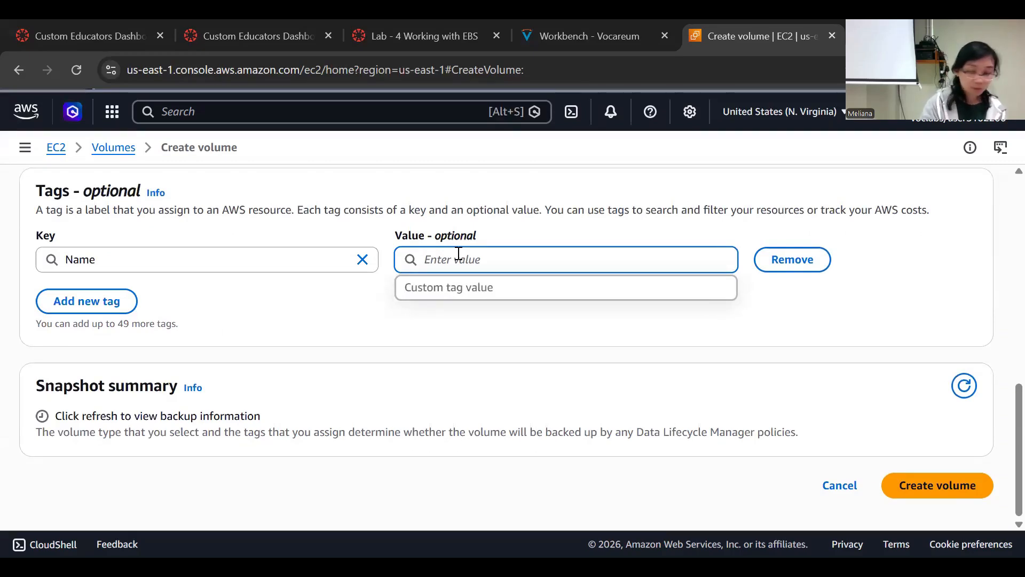
pyautogui.write('My Volume')
pyautogui.click(492, 357)
pyautogui.scroll(1, 492, 358)
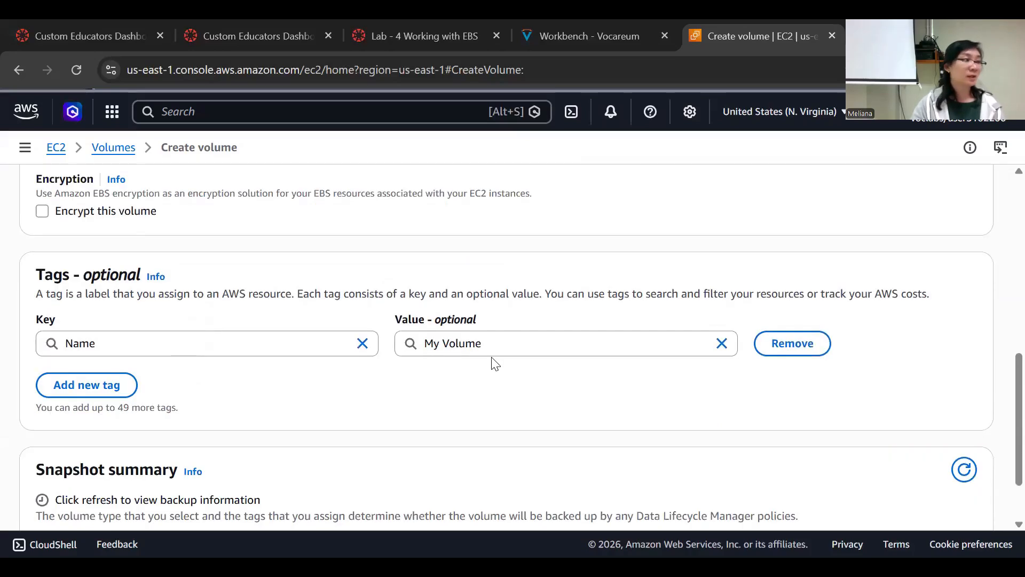
# - Create the volume and refresh the volumes list
pyautogui.scroll(-2, 721, 320)
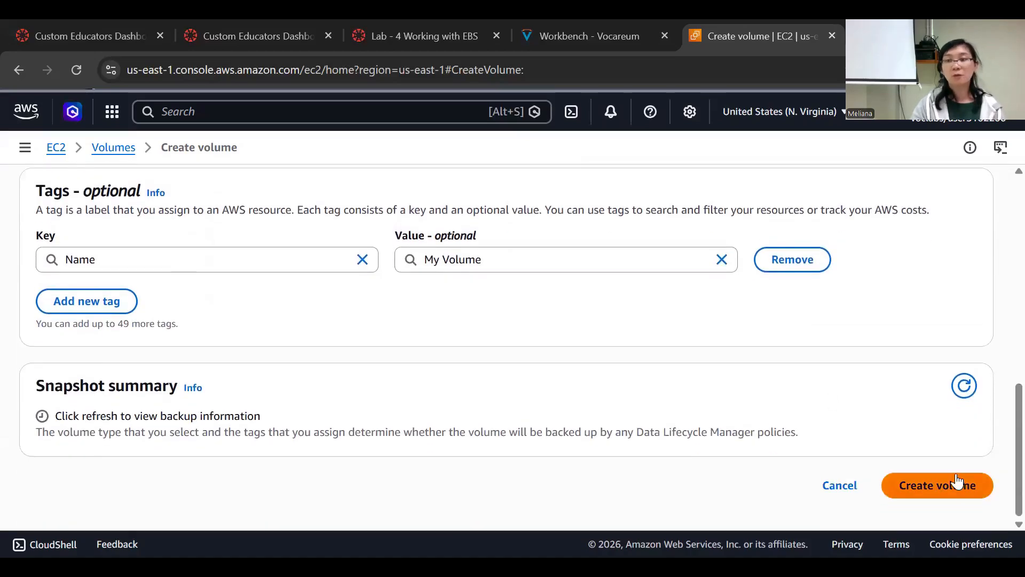
pyautogui.click(961, 485)
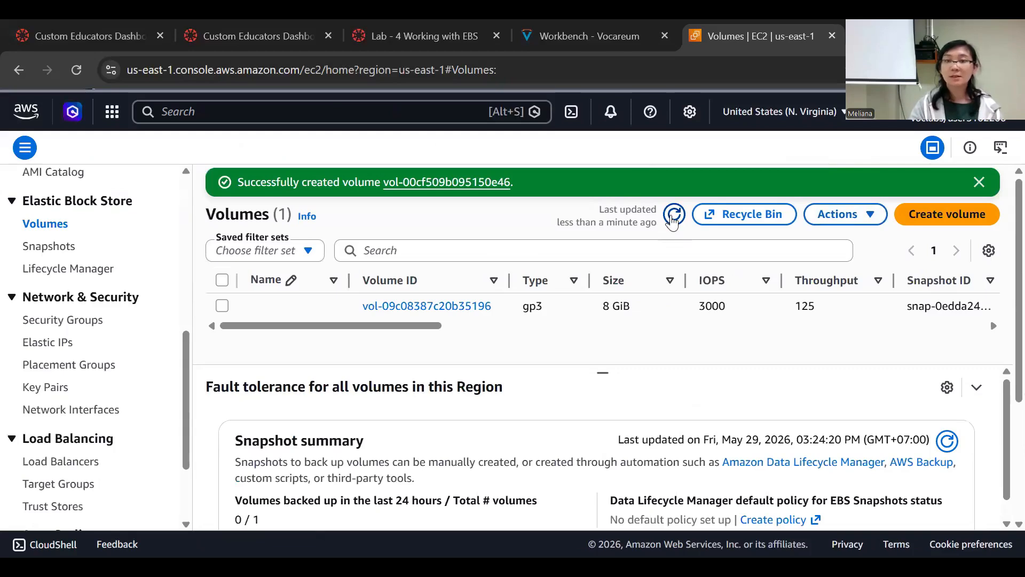
pyautogui.click(673, 216)
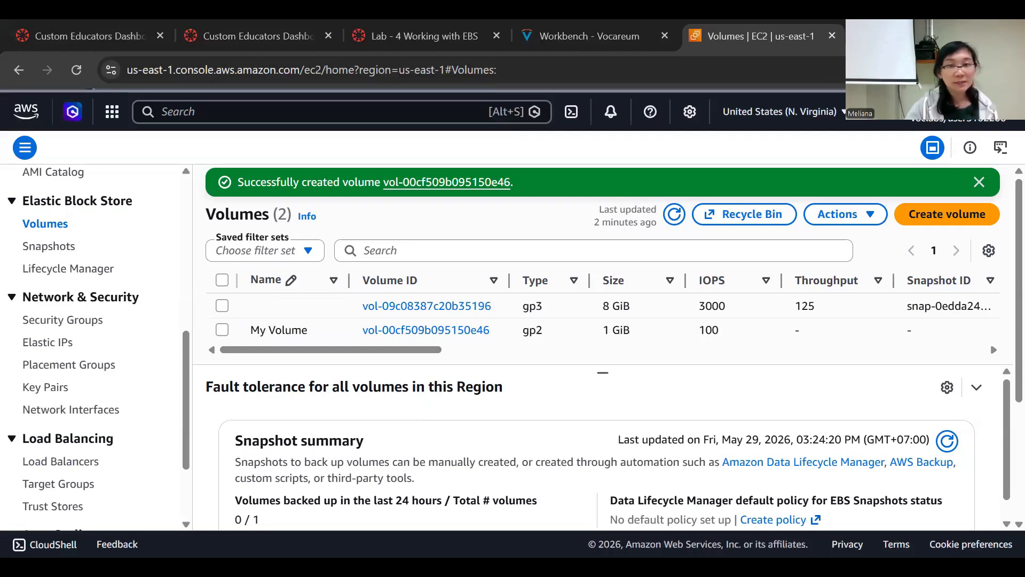
# - Begin attaching My Volume and choose the running Lab instance as its target
pyautogui.click(222, 331)
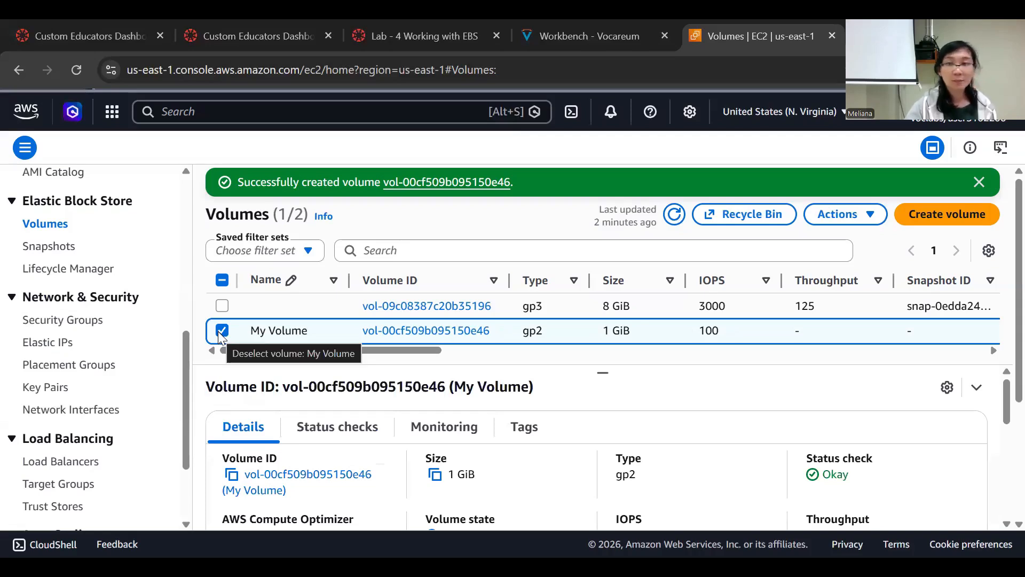
pyautogui.click(844, 213)
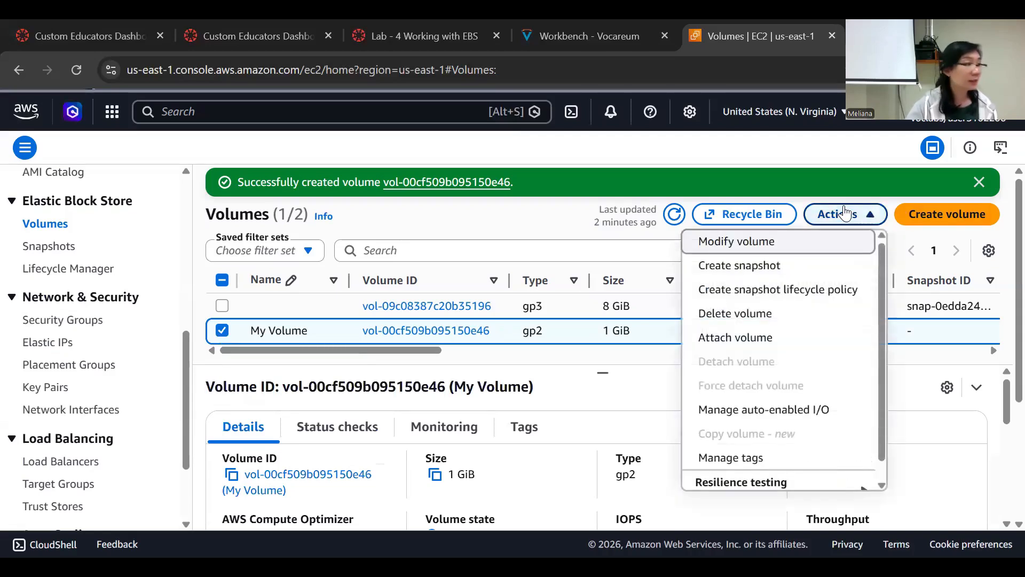
pyautogui.click(804, 346)
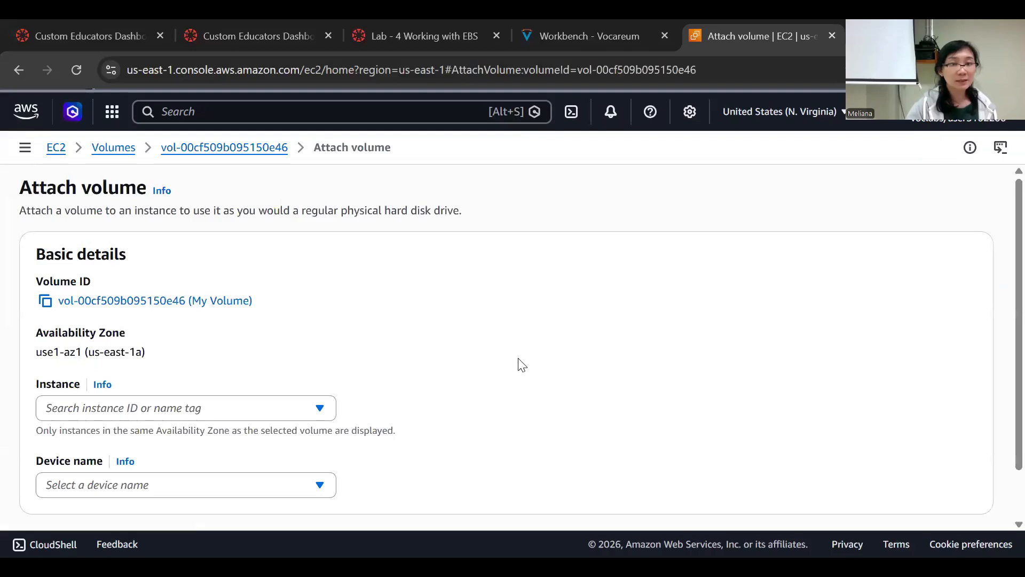
pyautogui.click(199, 412)
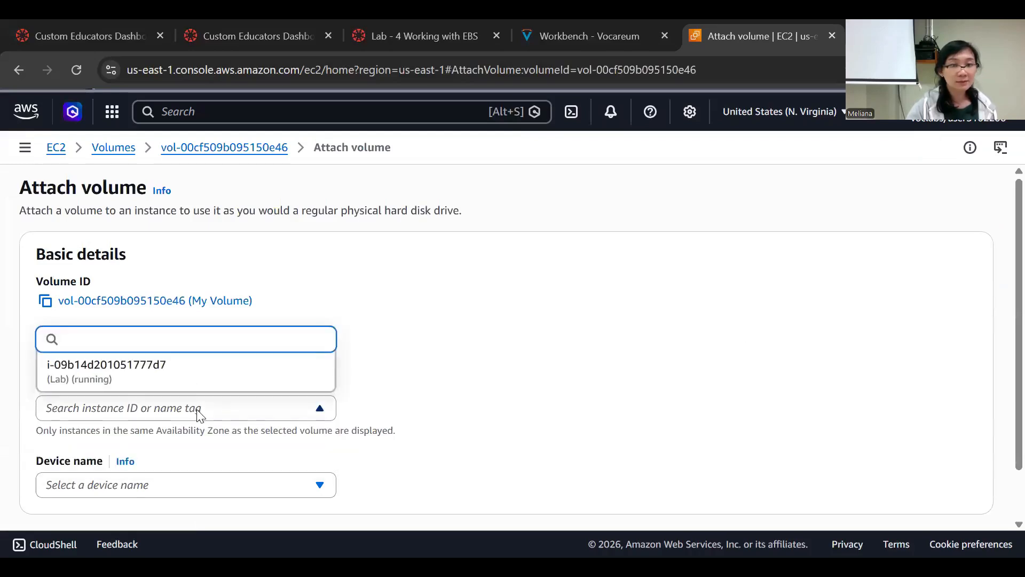
pyautogui.click(149, 379)
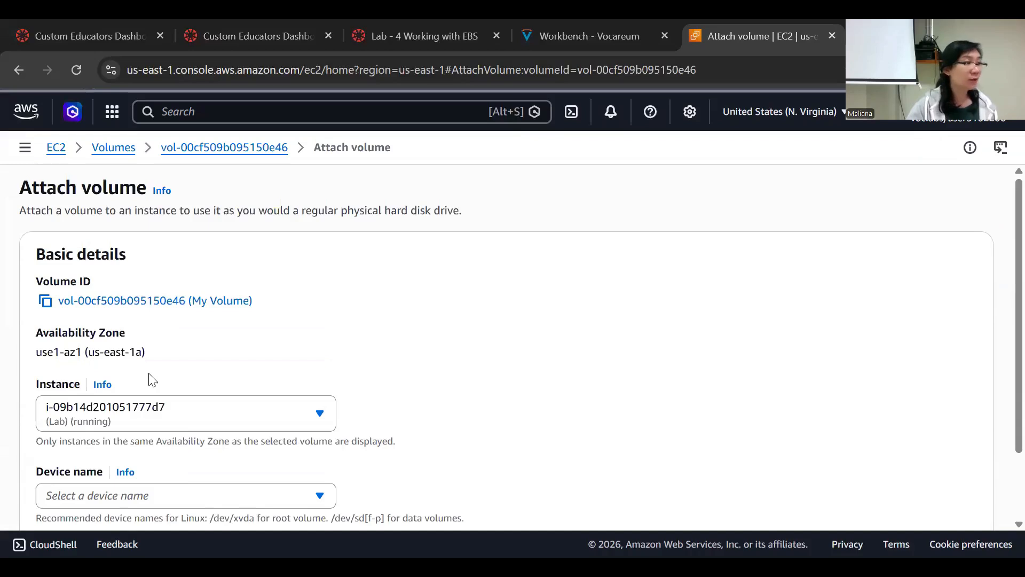
# - Set the device name to /dev/sdb, attach the volume and refresh the volumes list
pyautogui.scroll(-2, 179, 389)
pyautogui.click(183, 422)
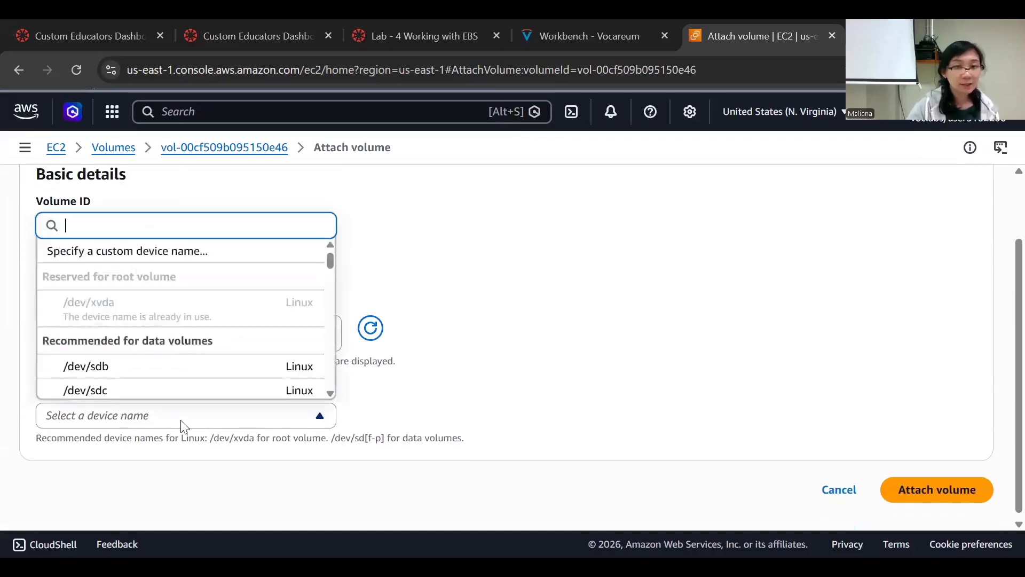
pyautogui.click(129, 374)
pyautogui.scroll(-2, 881, 384)
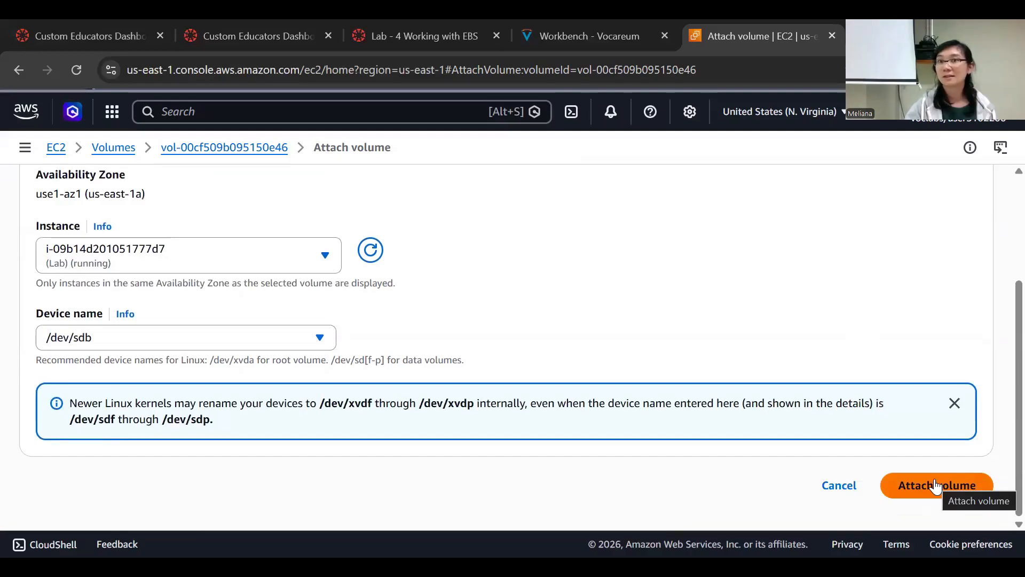
pyautogui.click(935, 486)
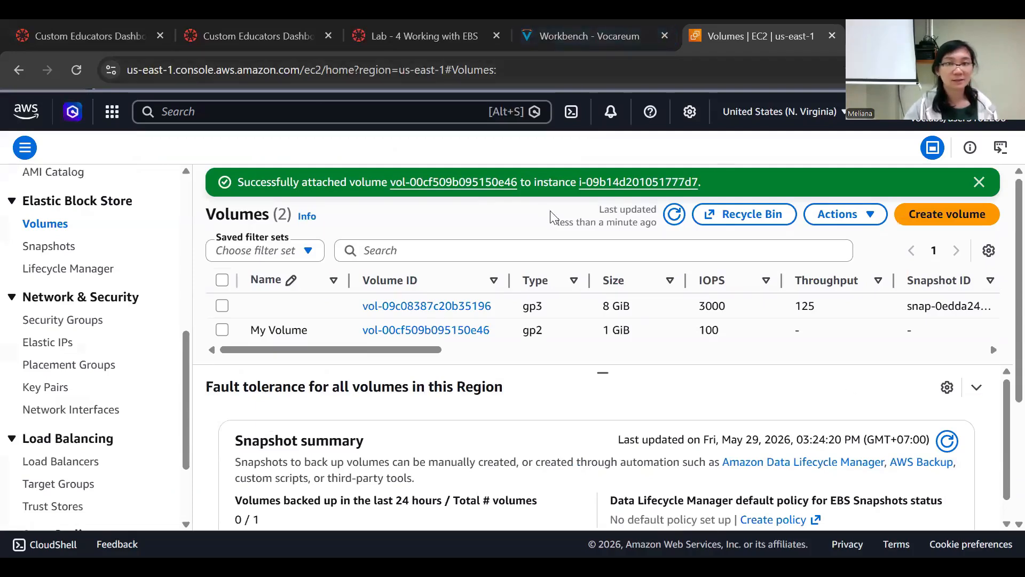
pyautogui.click(669, 220)
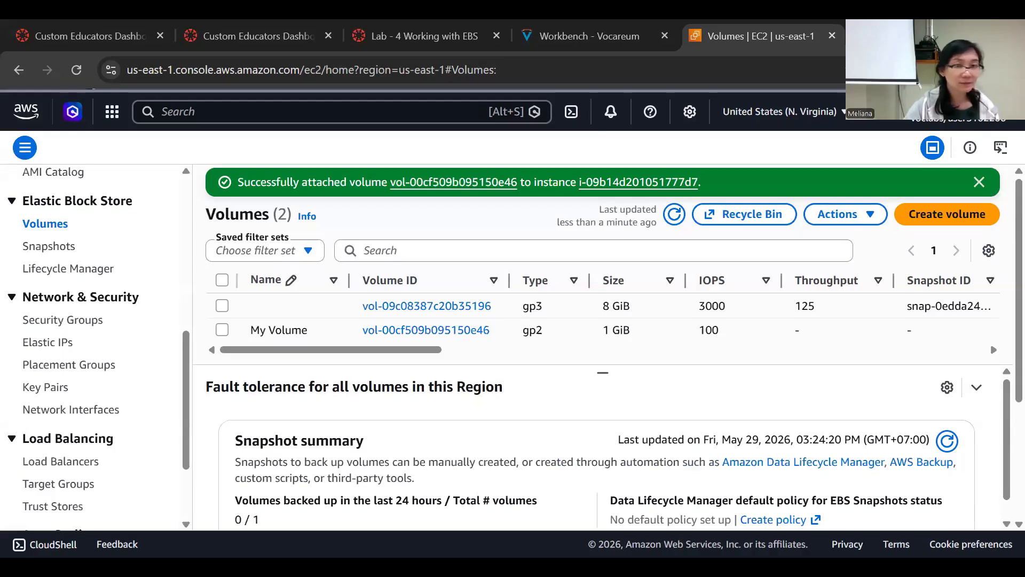
# - Connect to the Lab instance from the EC2 instances list through SSM Session Manager
pyautogui.scroll(5, 75, 350)
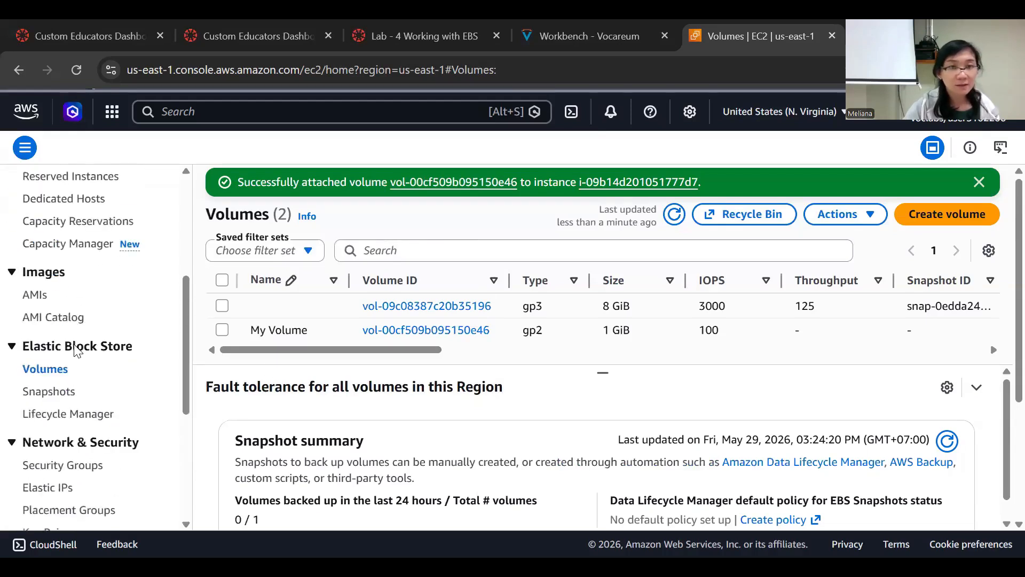
pyautogui.scroll(3, 76, 349)
pyautogui.click(59, 319)
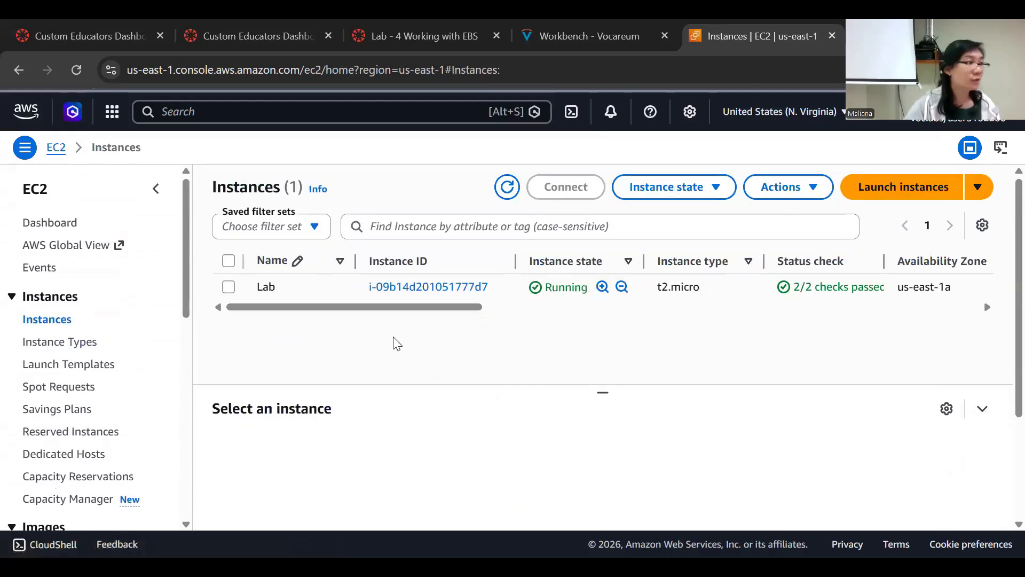
pyautogui.click(231, 293)
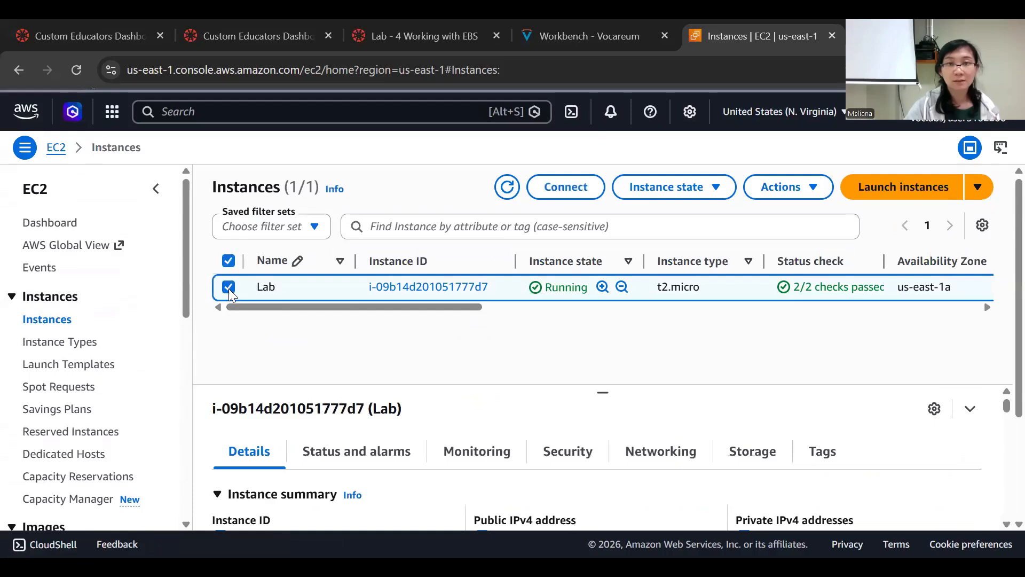
pyautogui.click(550, 194)
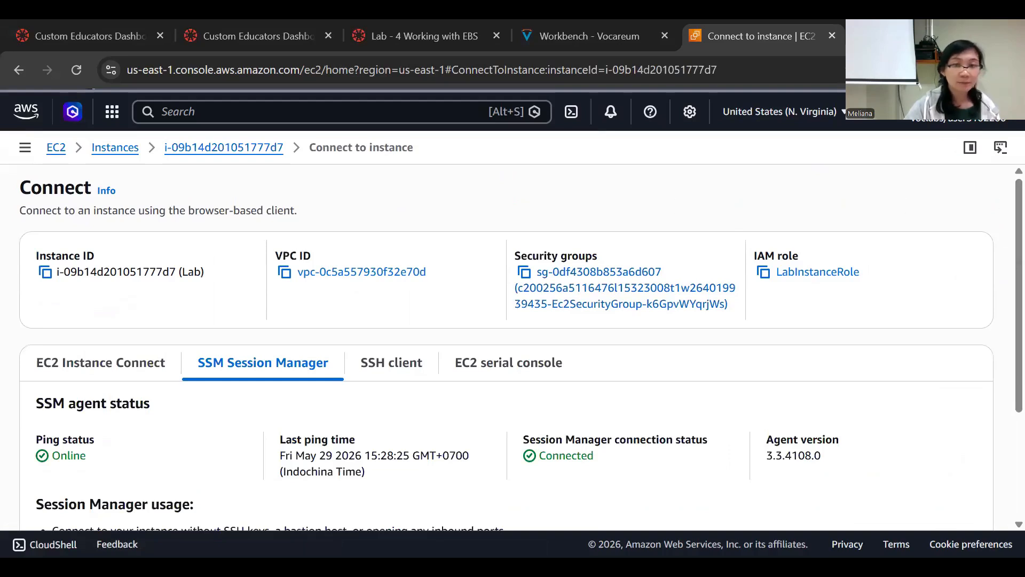
pyautogui.scroll(-3, 548, 420)
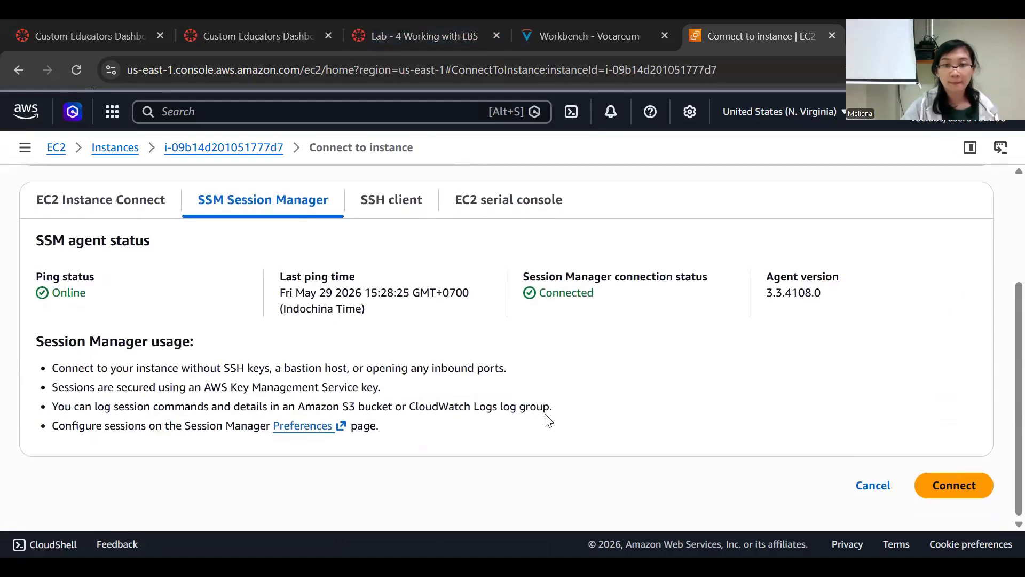
pyautogui.click(953, 488)
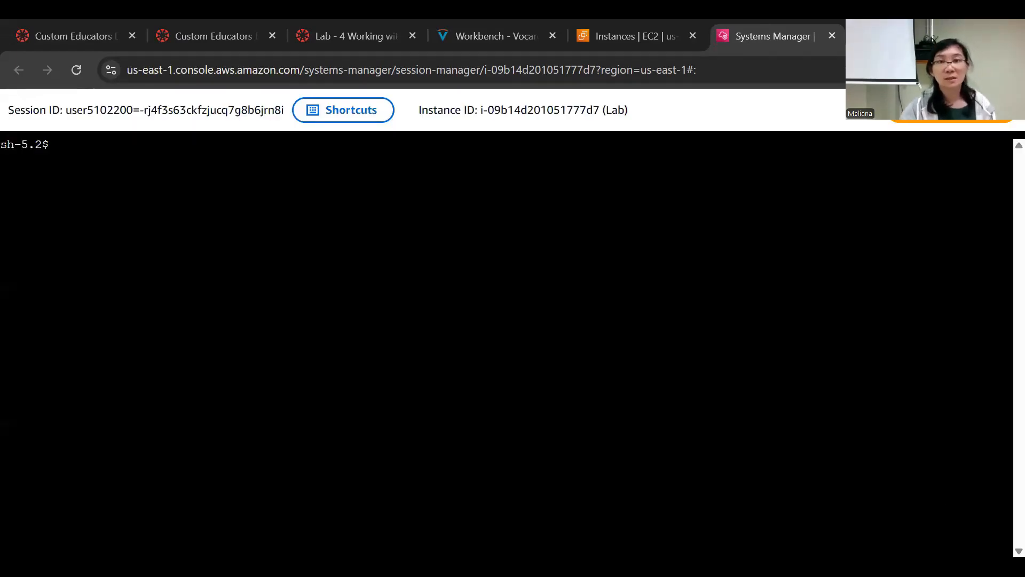
# - Copy the command sudo su -l ec2-user from Task 3 of the lab instructions in the Vocareum Workbench
pyautogui.click(370, 38)
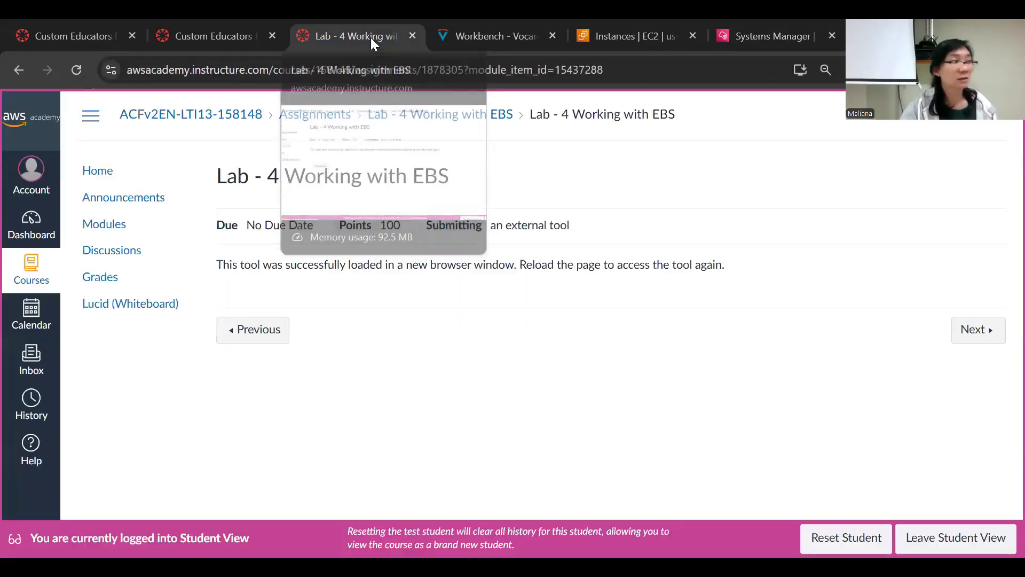
pyautogui.click(480, 36)
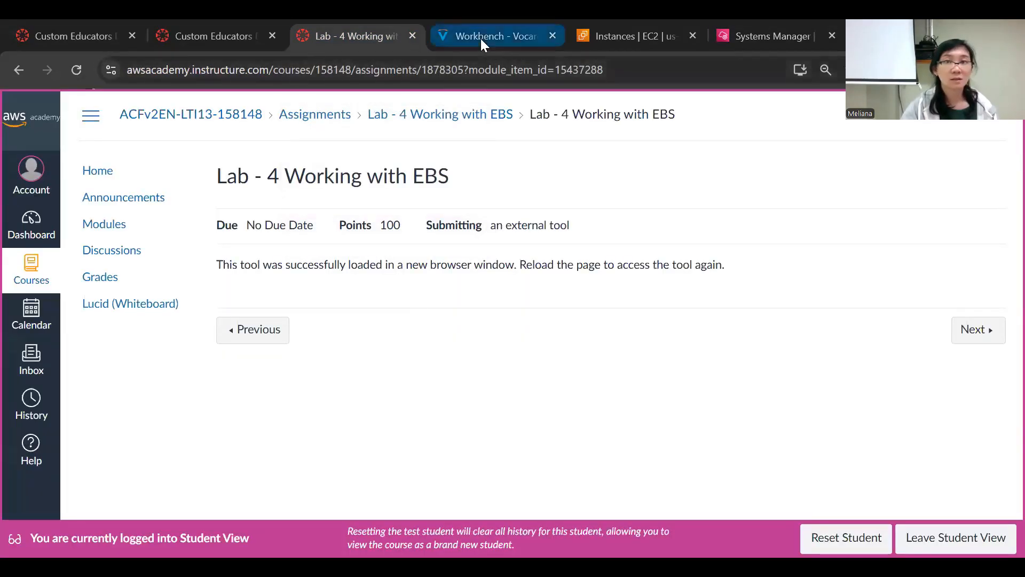
pyautogui.scroll(-15, 404, 356)
pyautogui.scroll(-20, 404, 355)
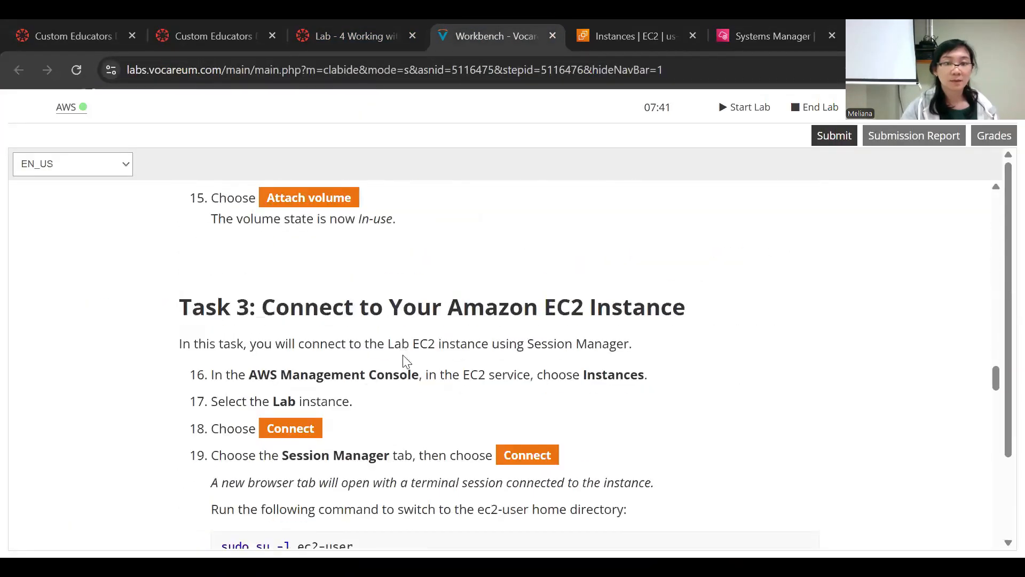
pyautogui.scroll(12, 404, 358)
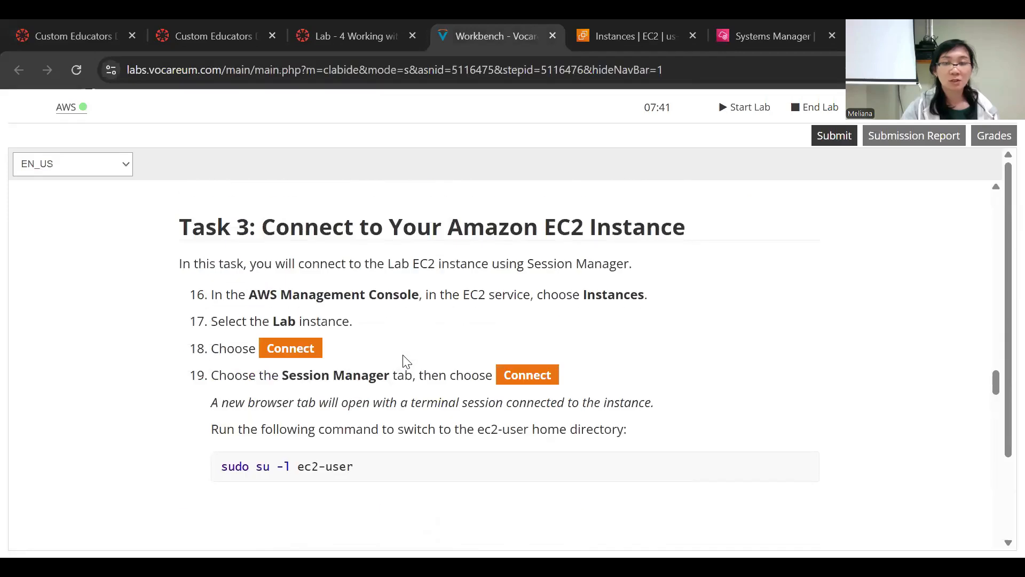
pyautogui.scroll(-3, 404, 361)
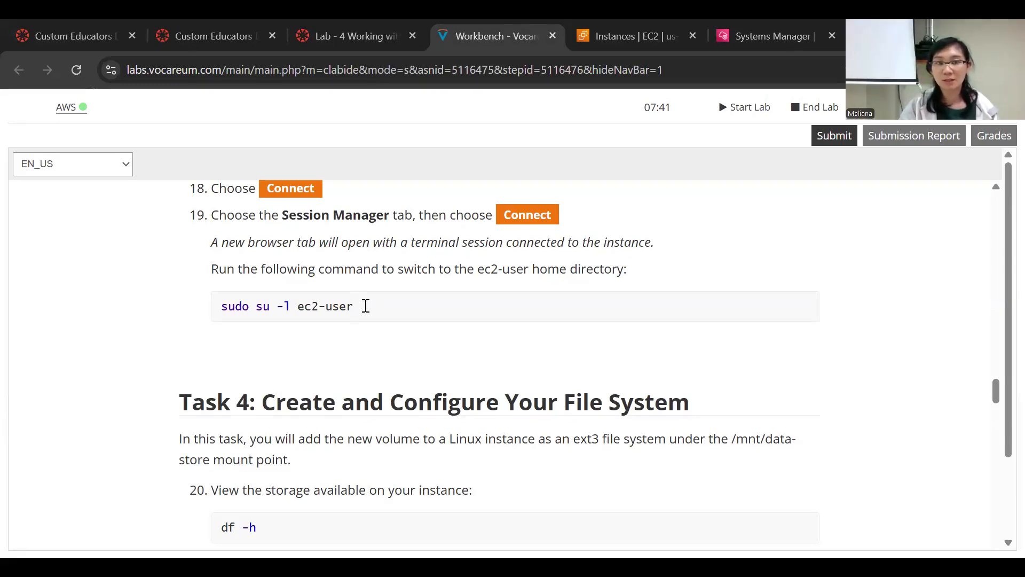
pyautogui.tripleClick(276, 306)
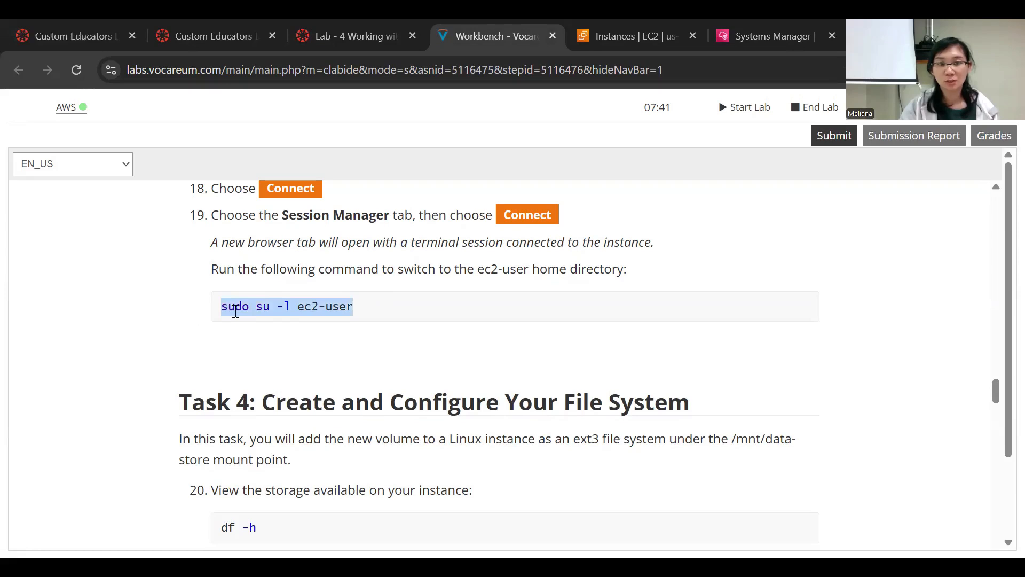
pyautogui.rightClick(276, 307)
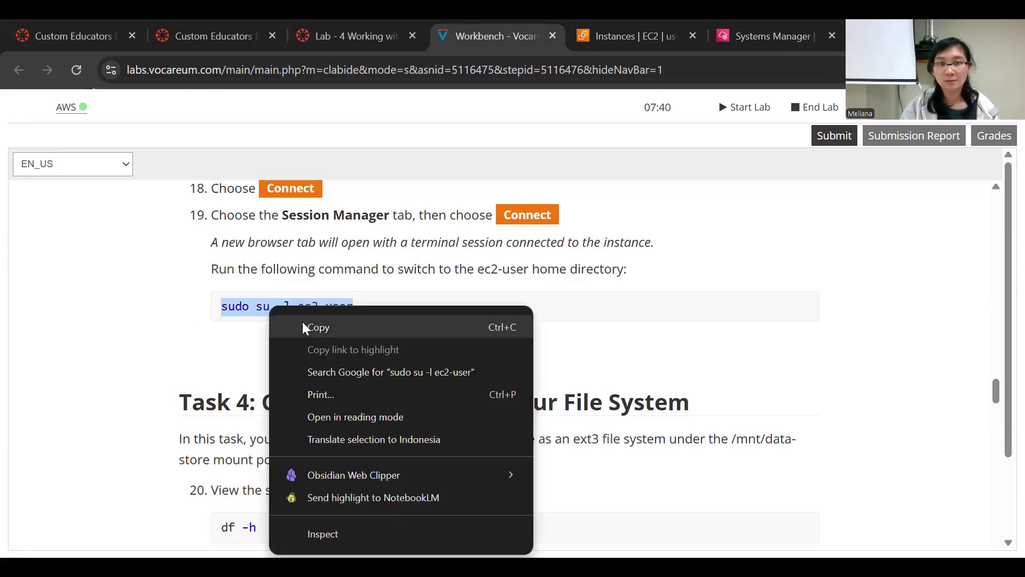
pyautogui.click(303, 328)
# - Run sudo su -l ec2-user in the Session Manager terminal to switch to the ec2-user home directory
pyautogui.click(728, 37)
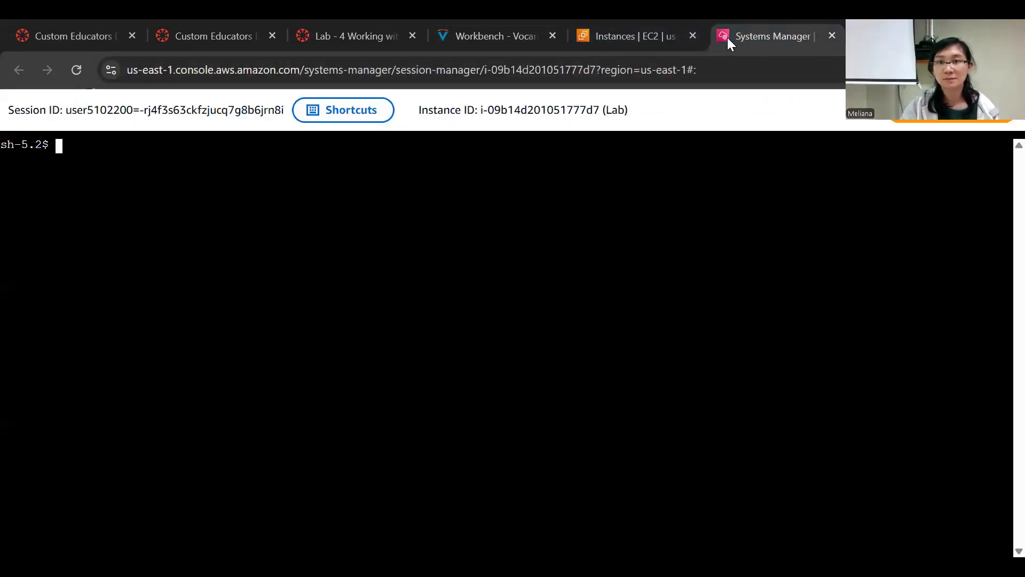
pyautogui.rightClick(59, 145)
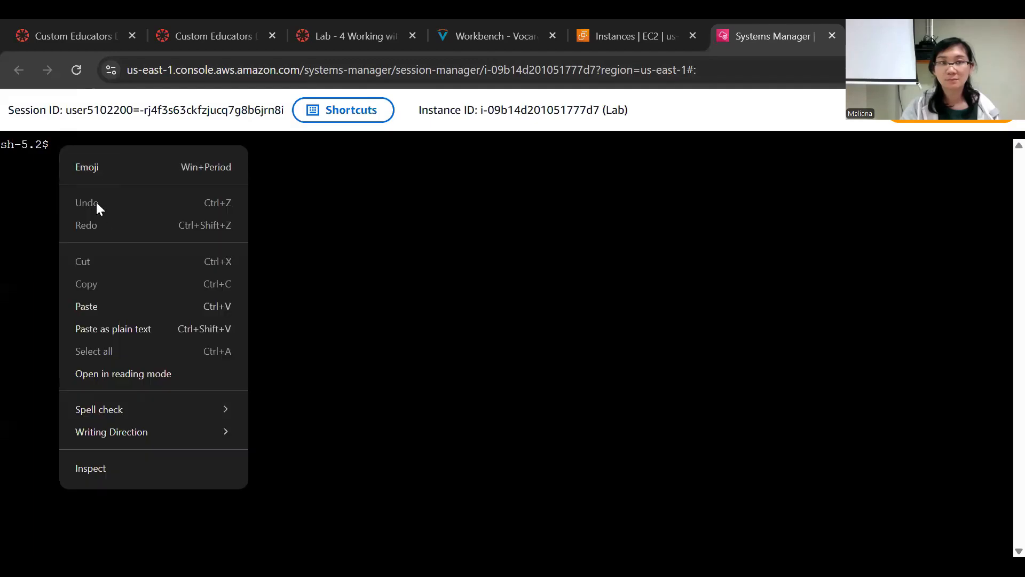
pyautogui.click(86, 306)
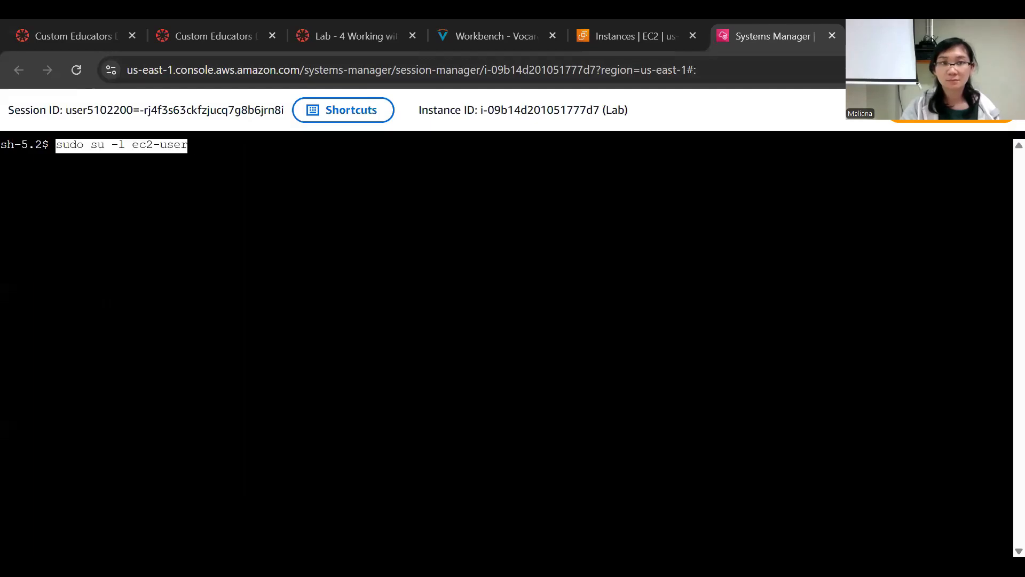
pyautogui.press('Return')
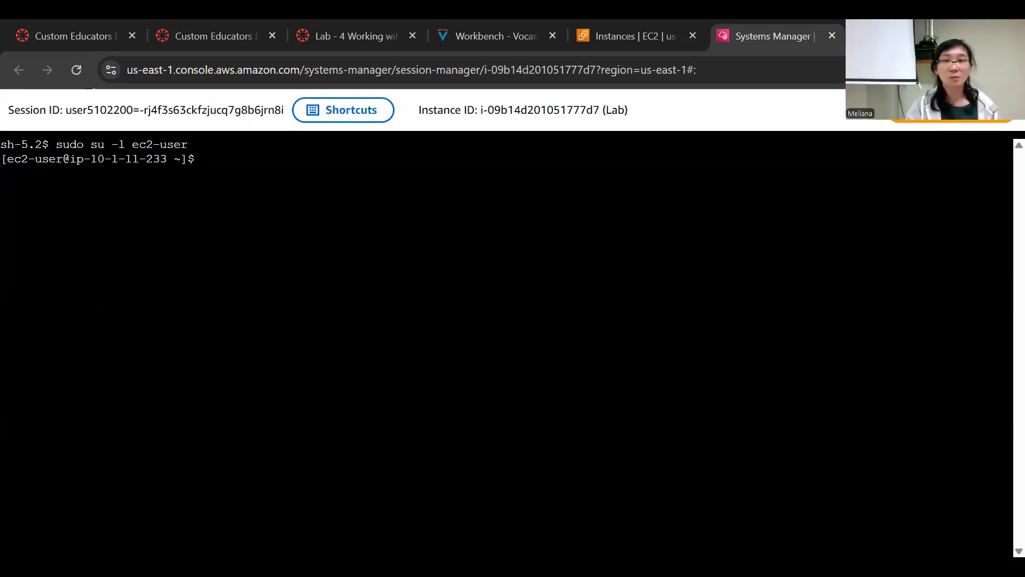
# - Copy df -h from Task 4 of the lab instructions and run it in the terminal to view the instance's available storage
pyautogui.click(504, 32)
pyautogui.scroll(-2, 330, 438)
pyautogui.scroll(-1, 330, 442)
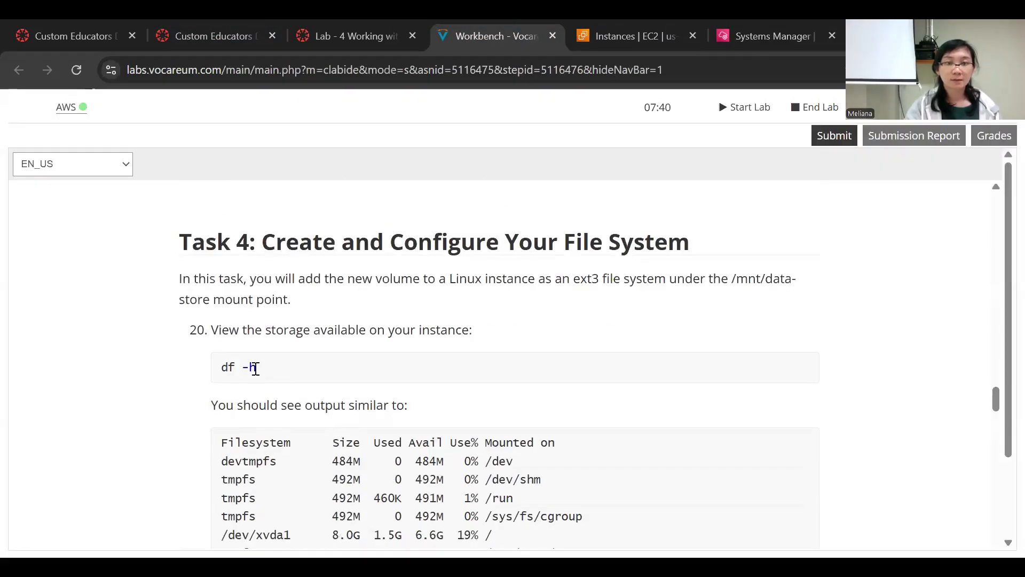
pyautogui.moveTo(257, 367); pyautogui.dragTo(166, 378)
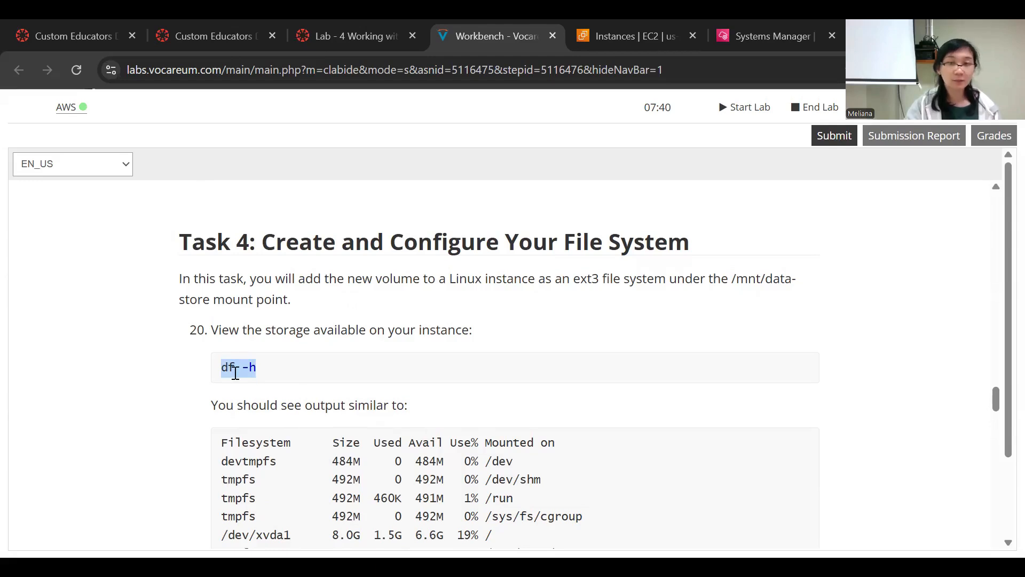
pyautogui.rightClick(235, 371)
pyautogui.click(264, 145)
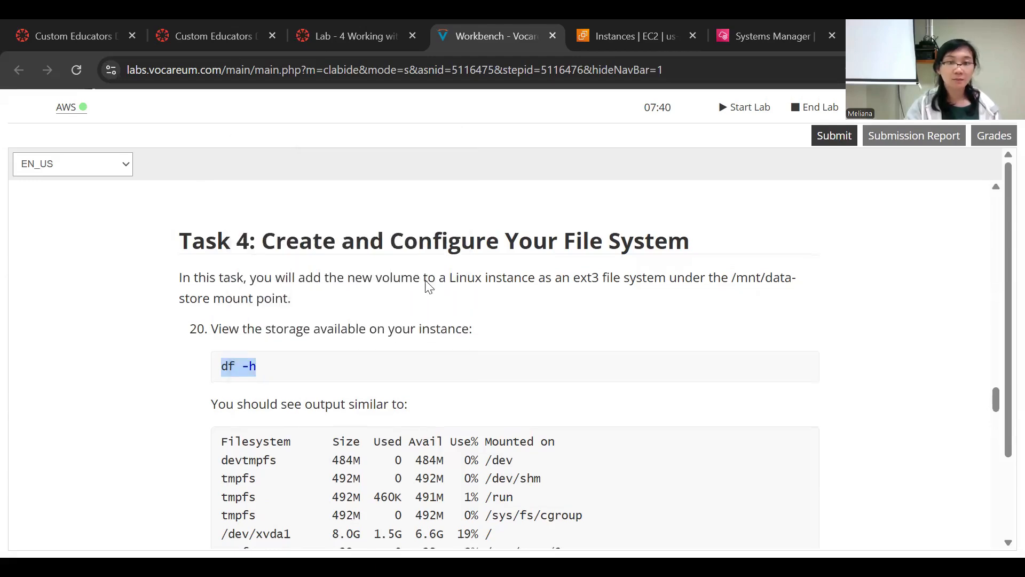
pyautogui.scroll(-2, 427, 288)
pyautogui.click(736, 36)
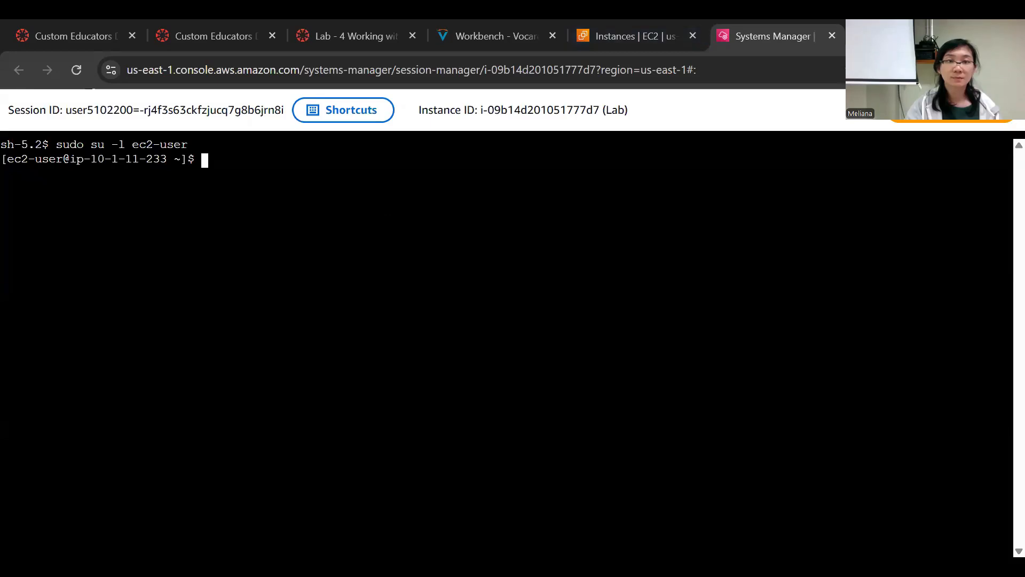
pyautogui.rightClick(206, 161)
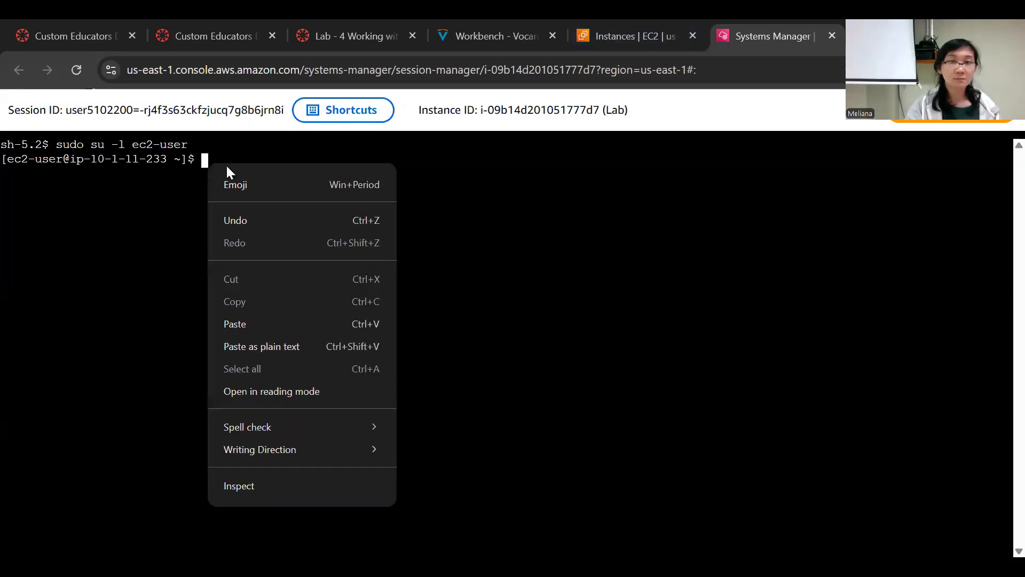
pyautogui.click(251, 322)
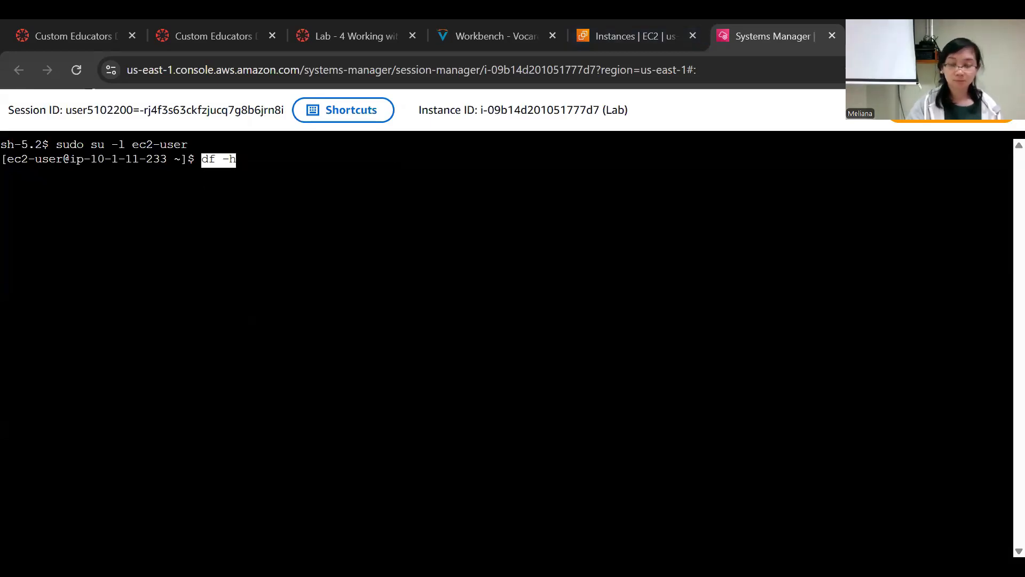
pyautogui.press('Return')
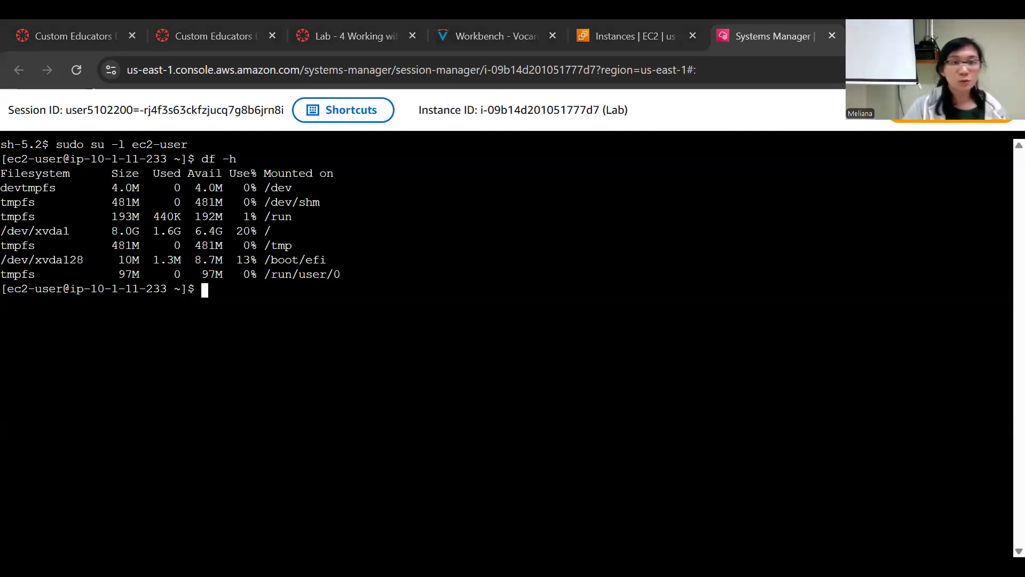
# - Create an ext3 file system on the new volume by copying sudo mkfs -t ext3 /dev/sdb from the lab instructions and running it in the terminal
pyautogui.click(462, 32)
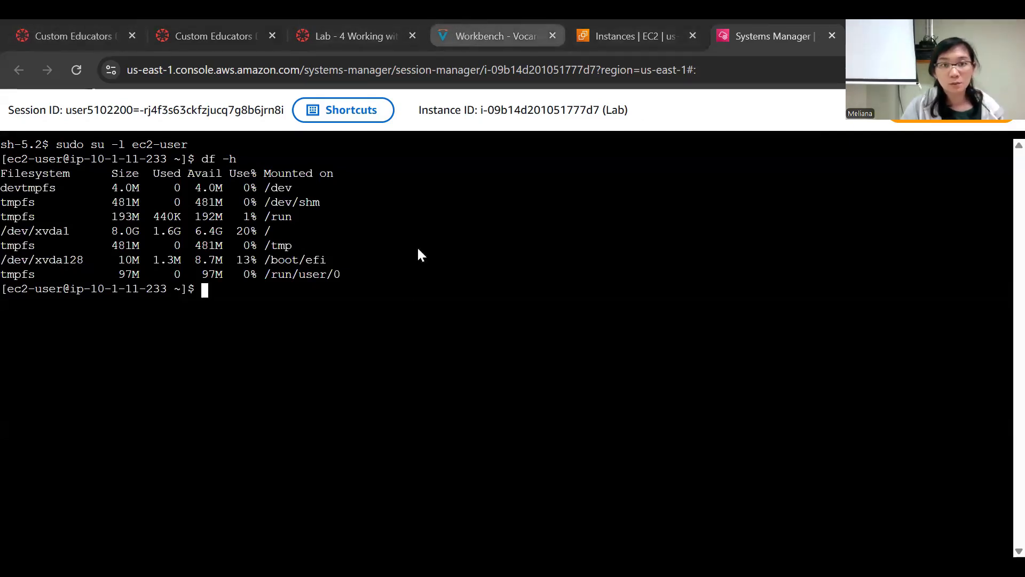
pyautogui.scroll(-5, 415, 278)
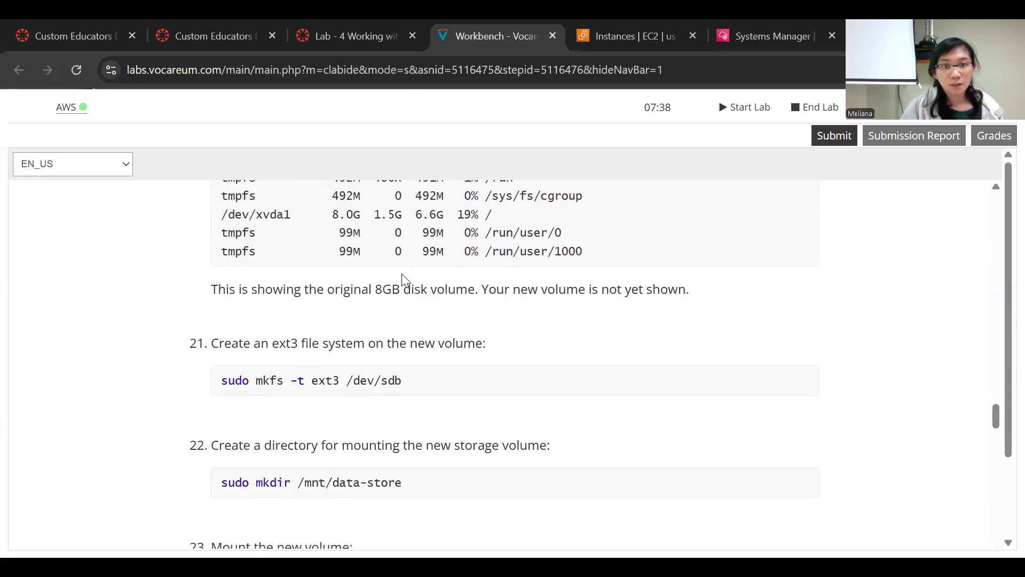
pyautogui.scroll(-4, 401, 270)
pyautogui.scroll(3, 266, 304)
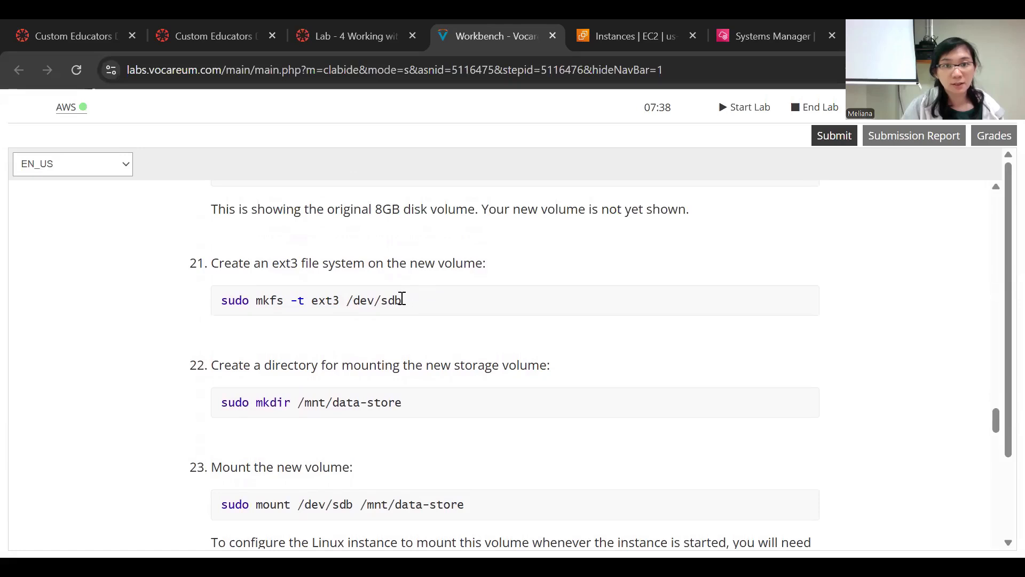
pyautogui.moveTo(208, 322); pyautogui.dragTo(223, 298)
pyautogui.rightClick(239, 295)
pyautogui.click(320, 314)
pyautogui.click(748, 33)
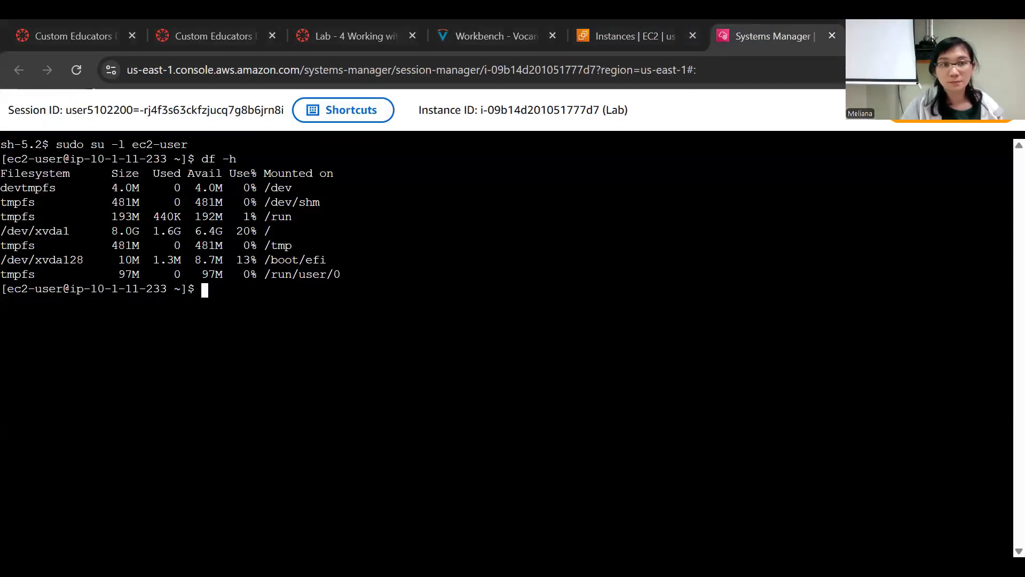
pyautogui.rightClick(211, 291)
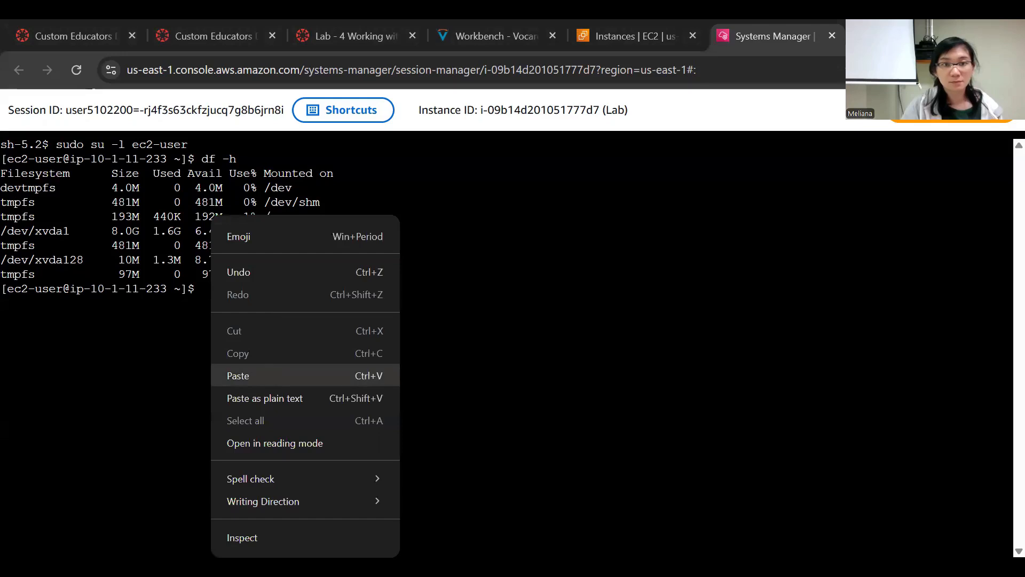
pyautogui.click(238, 375)
pyautogui.press('Return')
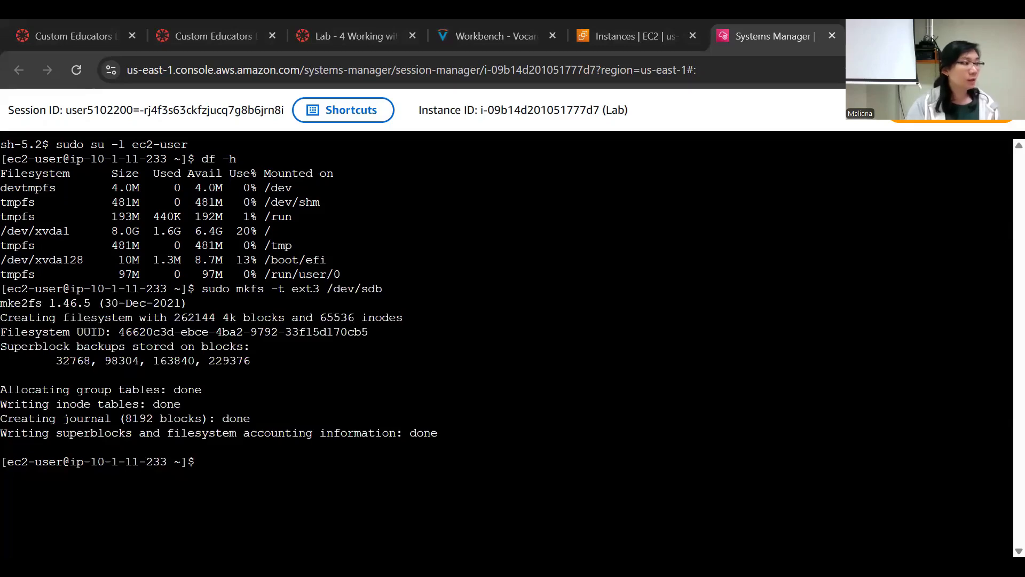
# - Create the mount directory by copying sudo mkdir /mnt/data-store from the lab instructions and running it in the terminal
pyautogui.click(470, 35)
pyautogui.moveTo(412, 401); pyautogui.dragTo(224, 419)
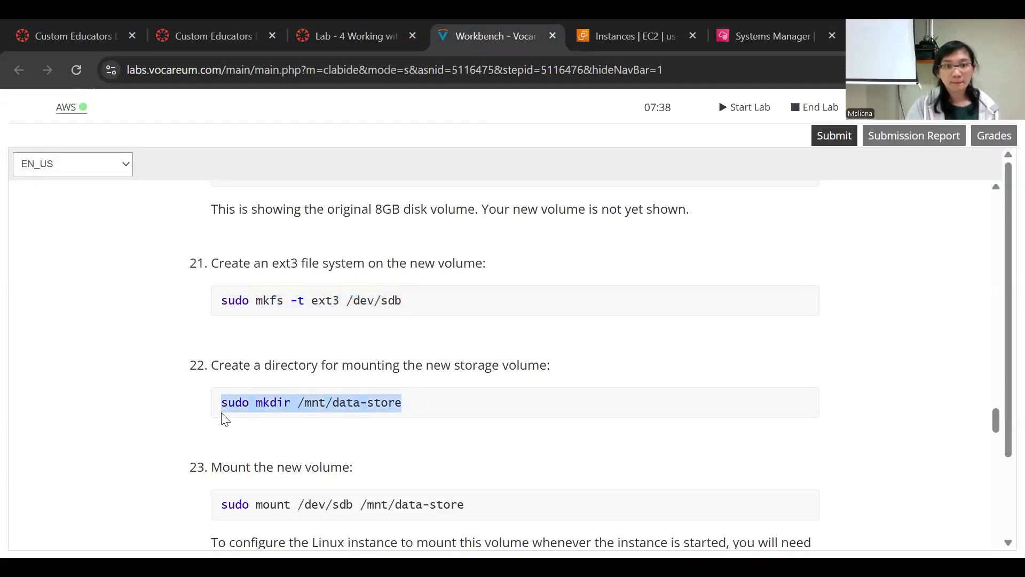
pyautogui.rightClick(238, 403)
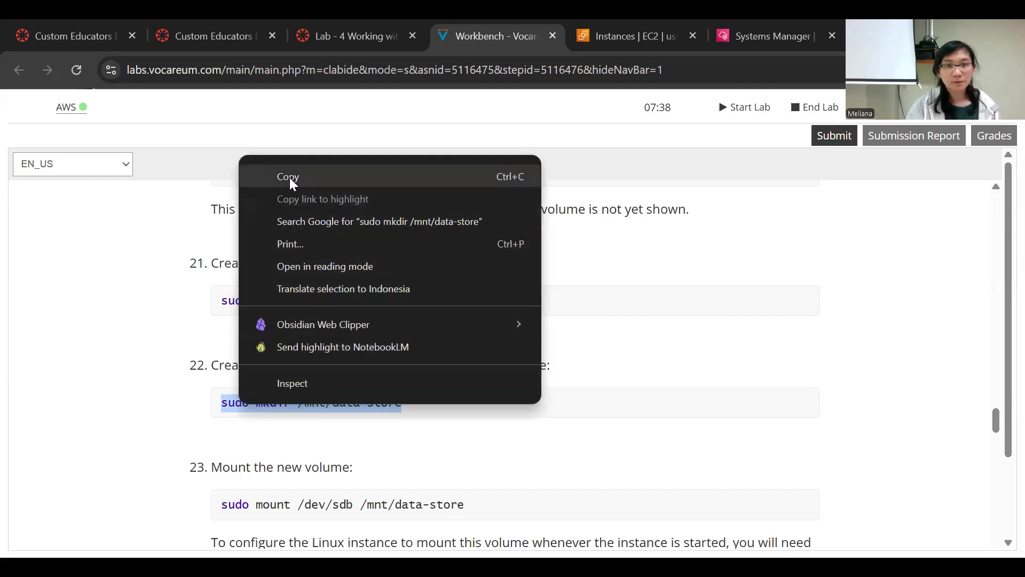
pyautogui.click(291, 181)
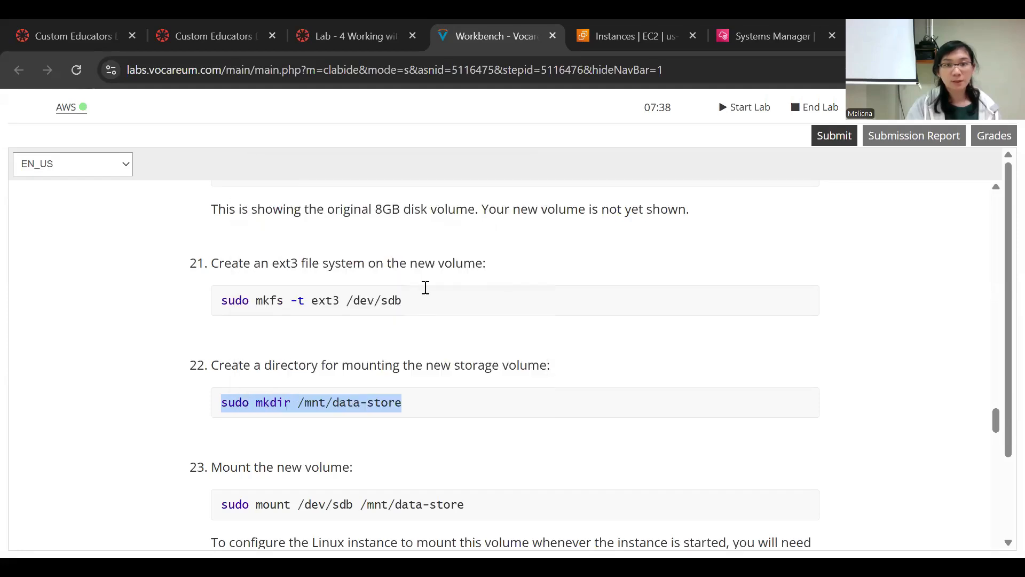
pyautogui.click(723, 41)
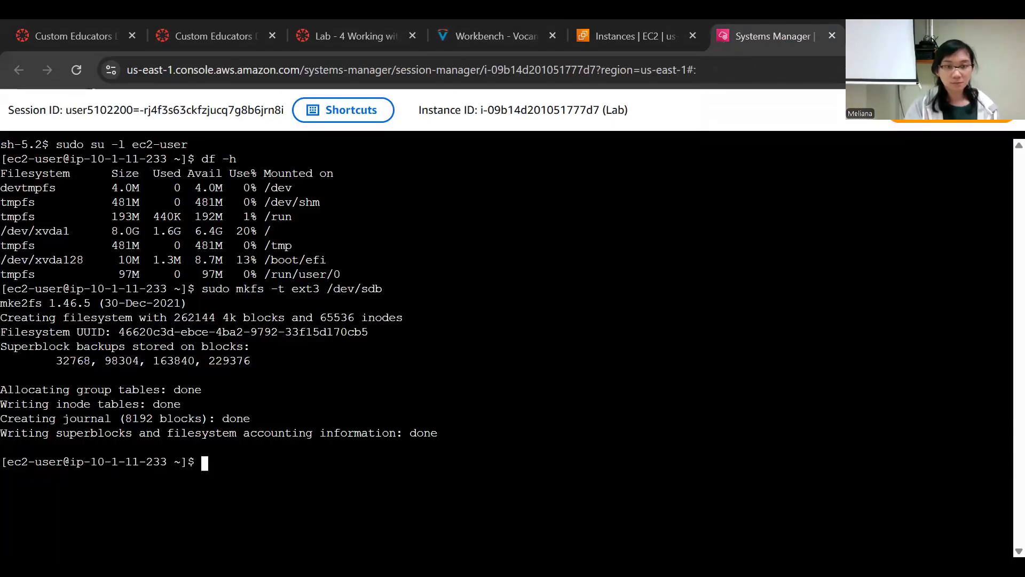
pyautogui.rightClick(205, 465)
pyautogui.click(243, 284)
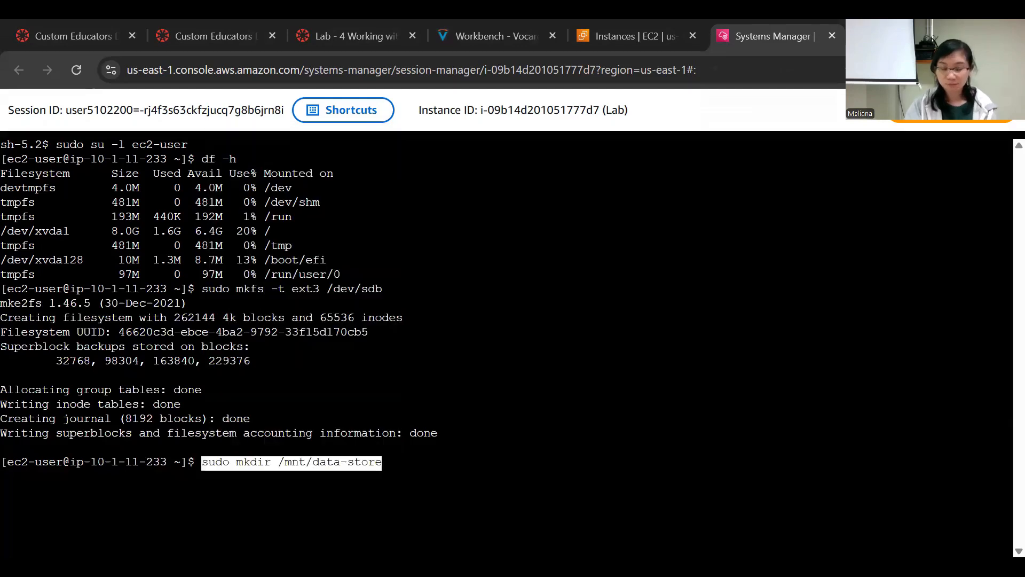
pyautogui.press('Return')
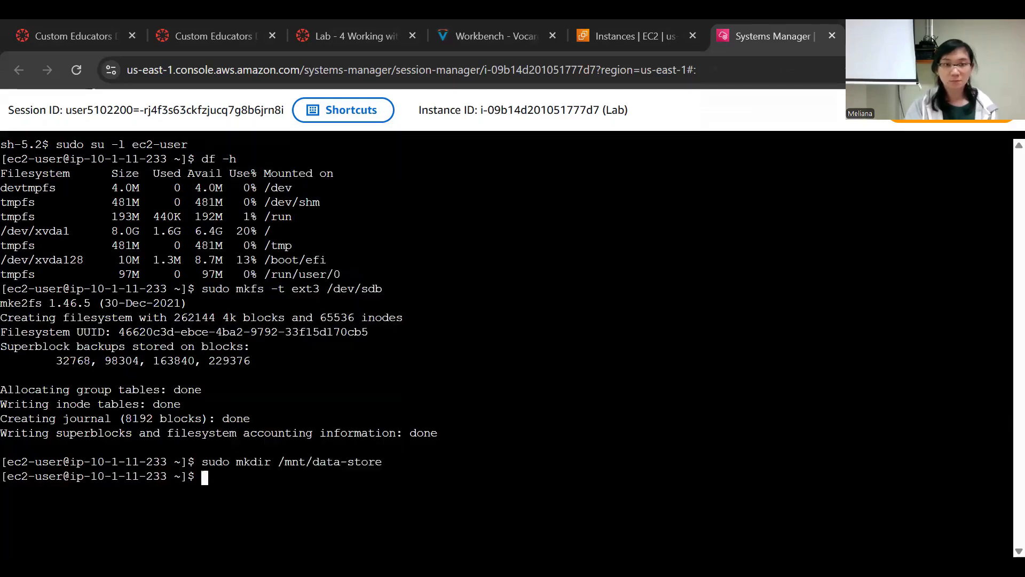
# - Mount the new volume by copying sudo mount /dev/sdb /mnt/data-store from the lab instructions and running it in the terminal
pyautogui.click(505, 31)
pyautogui.scroll(-3, 441, 298)
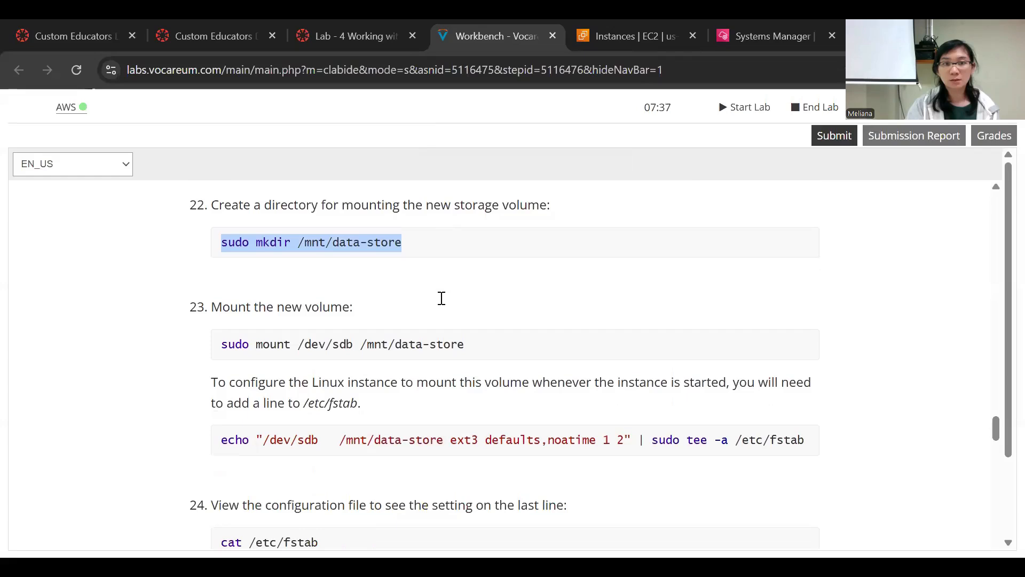
pyautogui.moveTo(481, 347); pyautogui.dragTo(213, 343)
pyautogui.rightClick(283, 344)
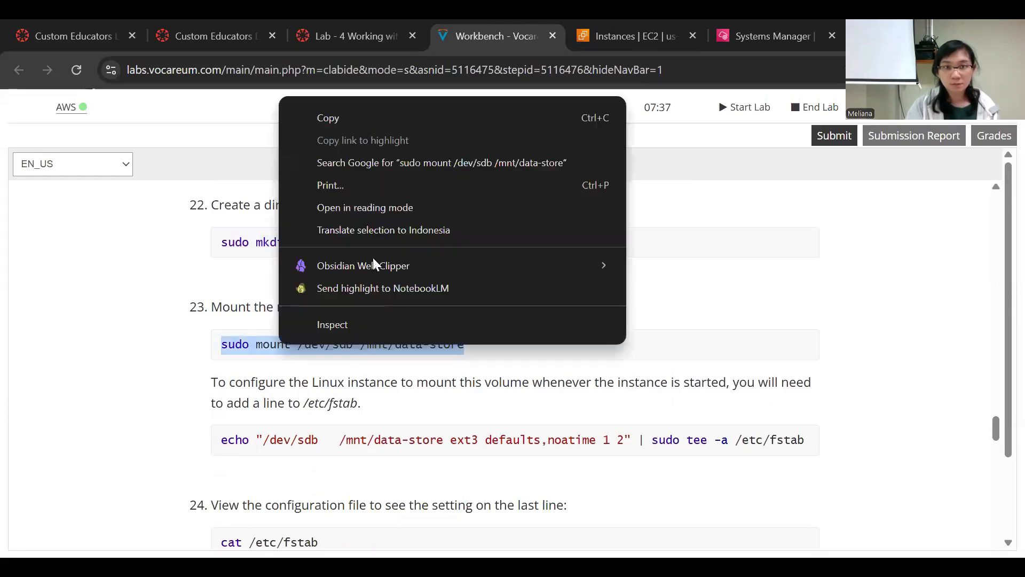
pyautogui.click(331, 118)
pyautogui.click(769, 36)
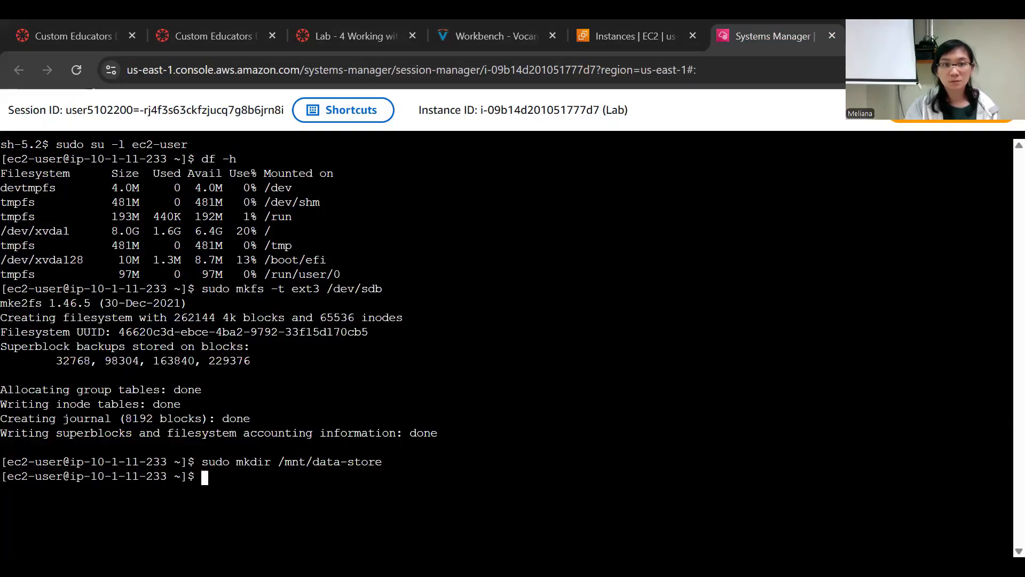
pyautogui.rightClick(213, 484)
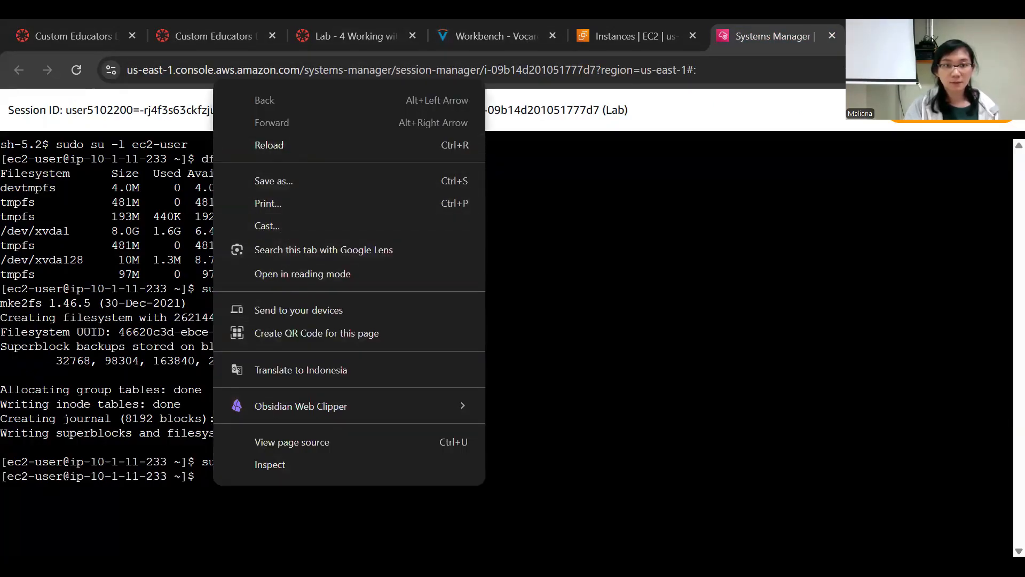
pyautogui.rightClick(197, 479)
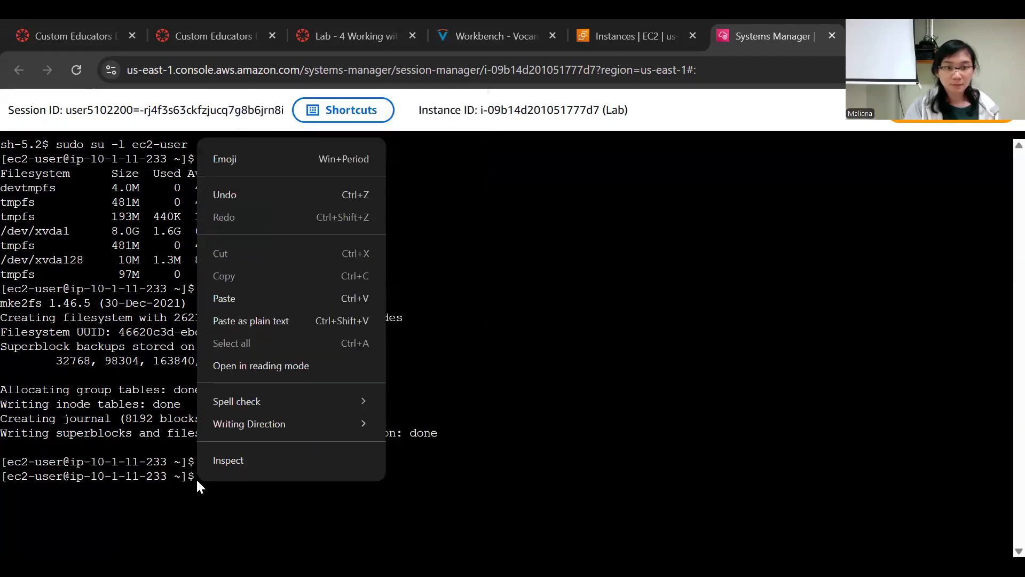
pyautogui.click(231, 297)
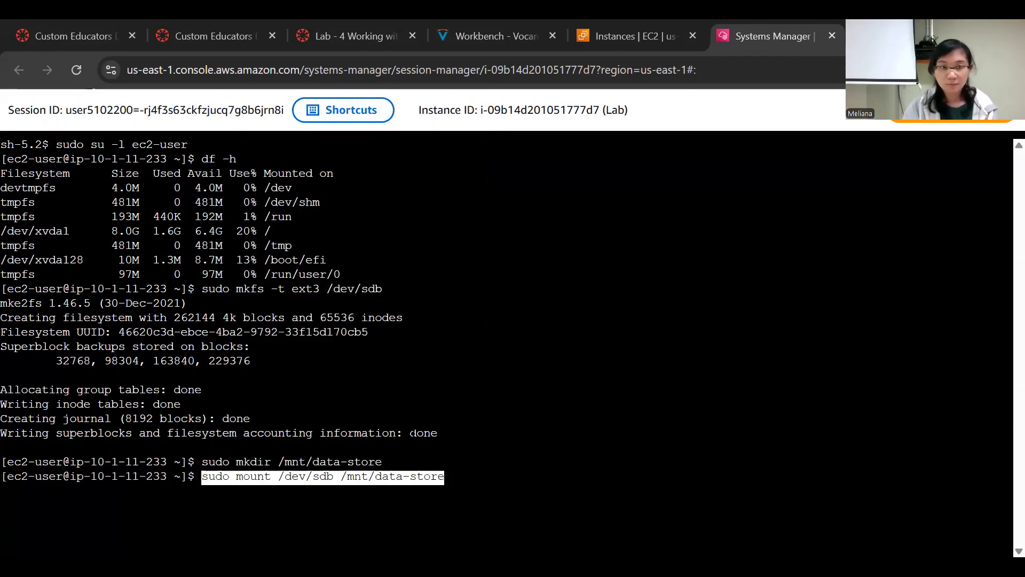
pyautogui.press('Return')
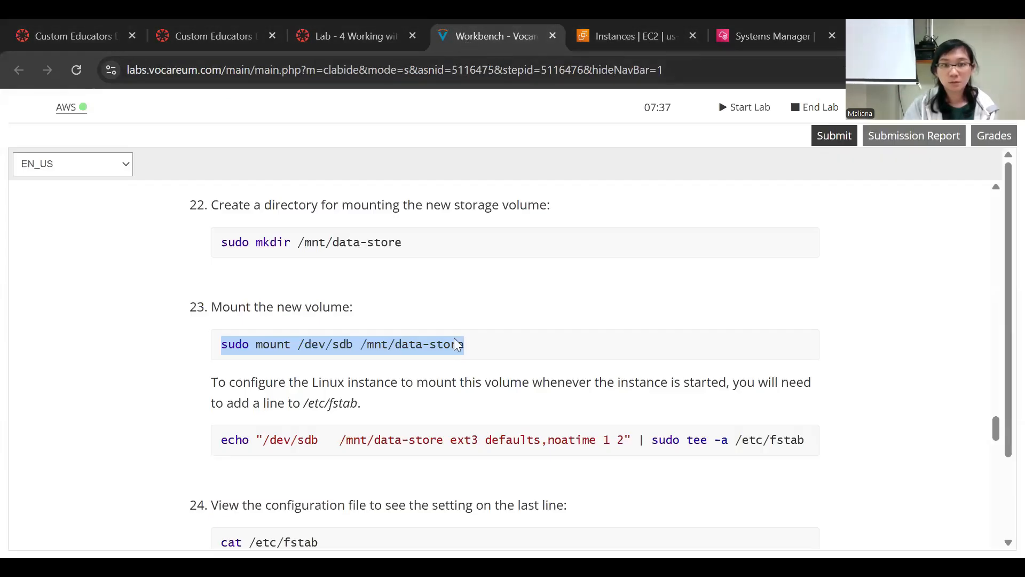
# - Configure automatic mounting by copying echo "/dev/sdb /mnt/data-store ext3 defaults,noatime 1 2" | sudo tee -a /etc/fstab from the lab instructions and running it
pyautogui.click(464, 36)
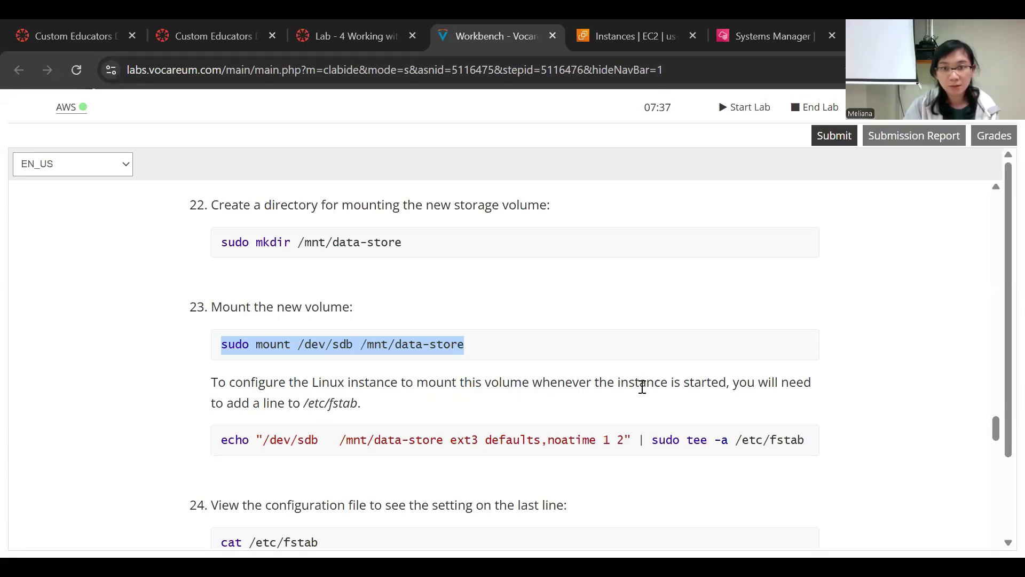
pyautogui.moveTo(217, 439); pyautogui.dragTo(816, 439)
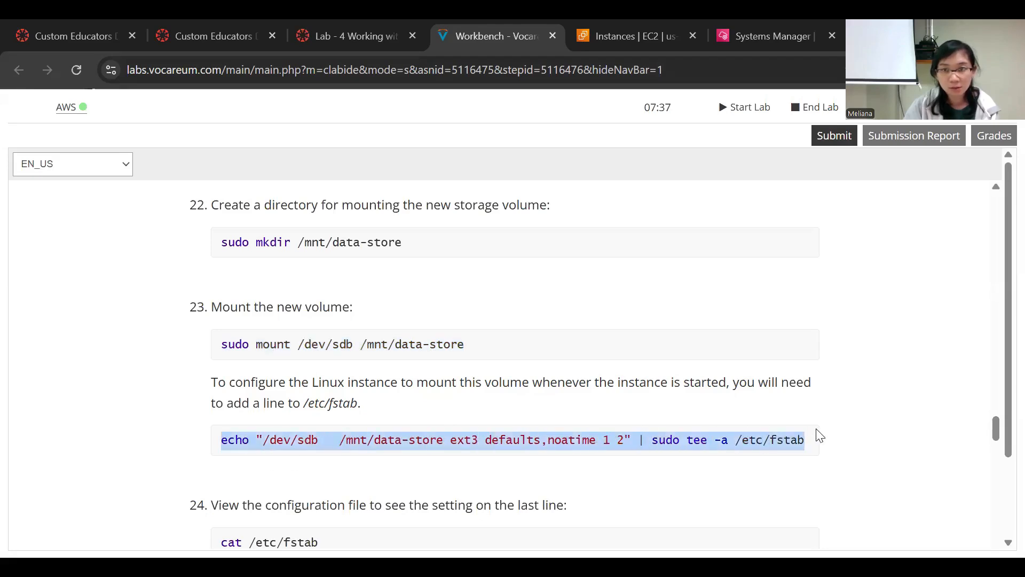
pyautogui.rightClick(653, 439)
pyautogui.click(292, 215)
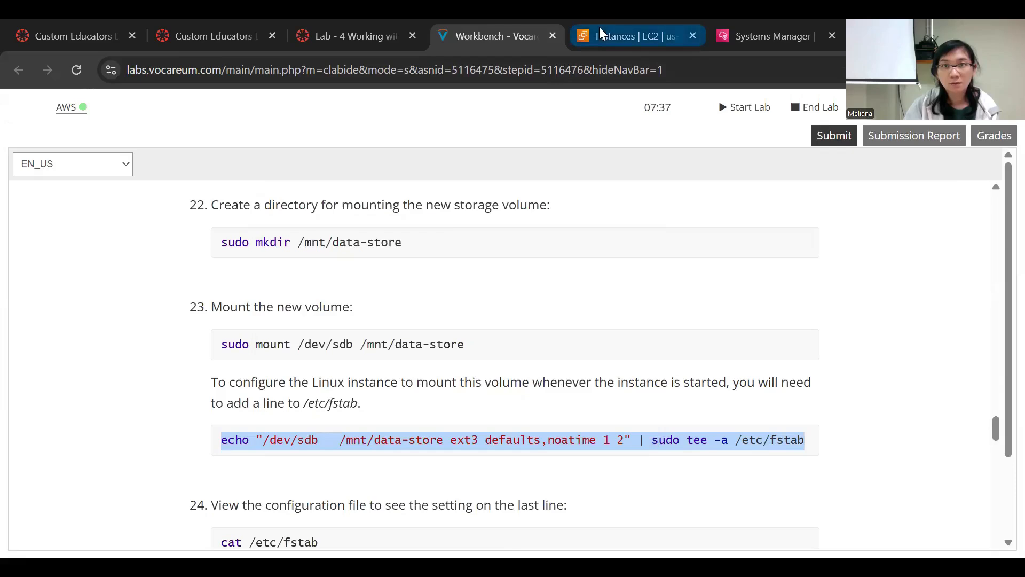
pyautogui.click(600, 30)
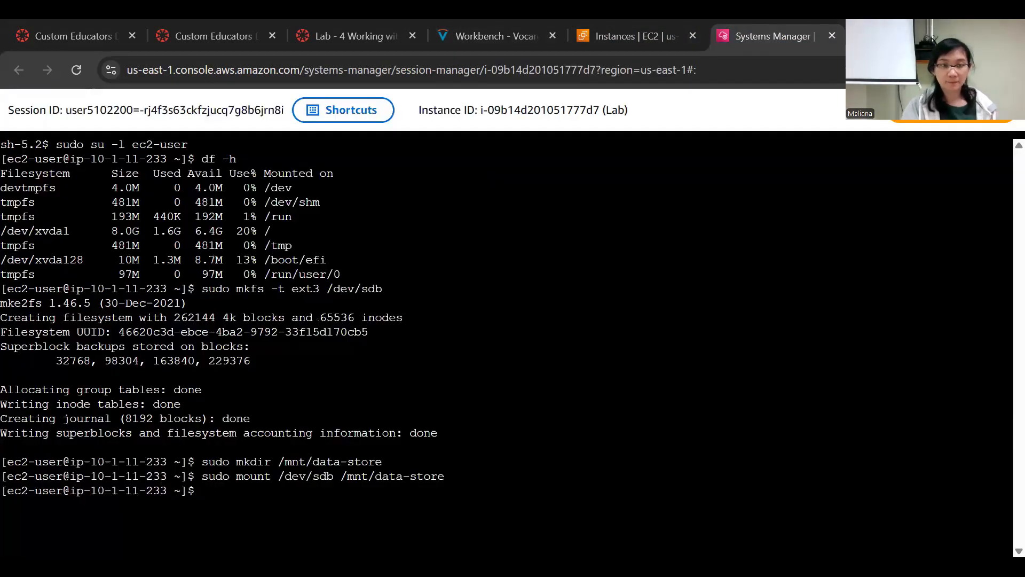
pyautogui.rightClick(210, 493)
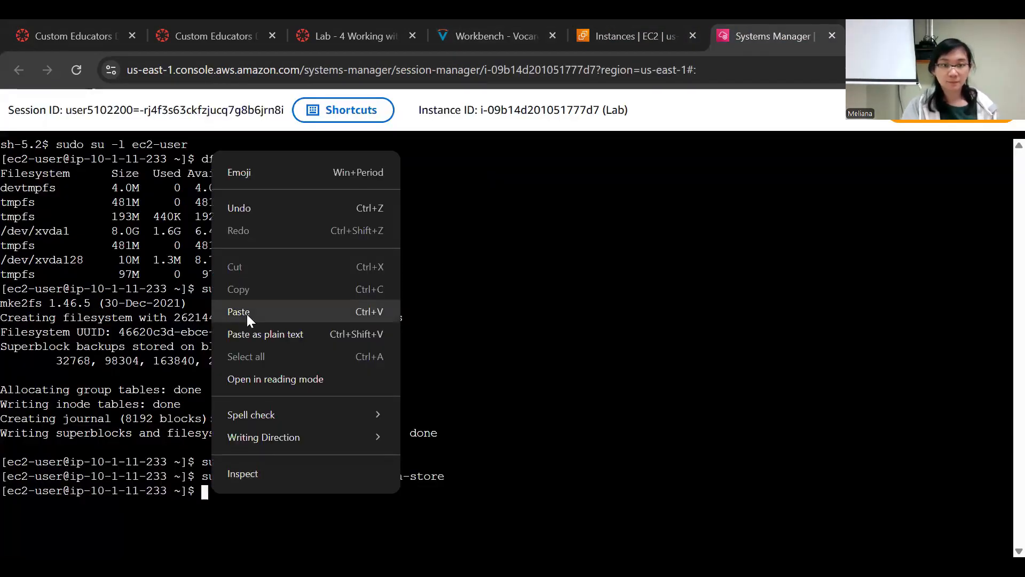
pyautogui.click(246, 314)
pyautogui.press('Return')
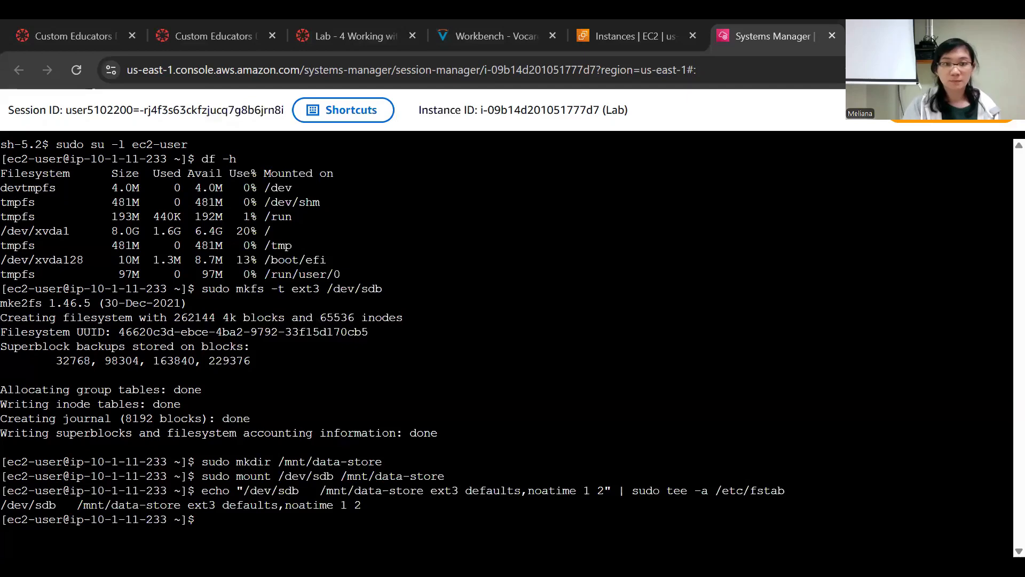
# - Copy cat /etc/fstab from the lab instructions and run it in the terminal to view the configuration file
pyautogui.click(625, 37)
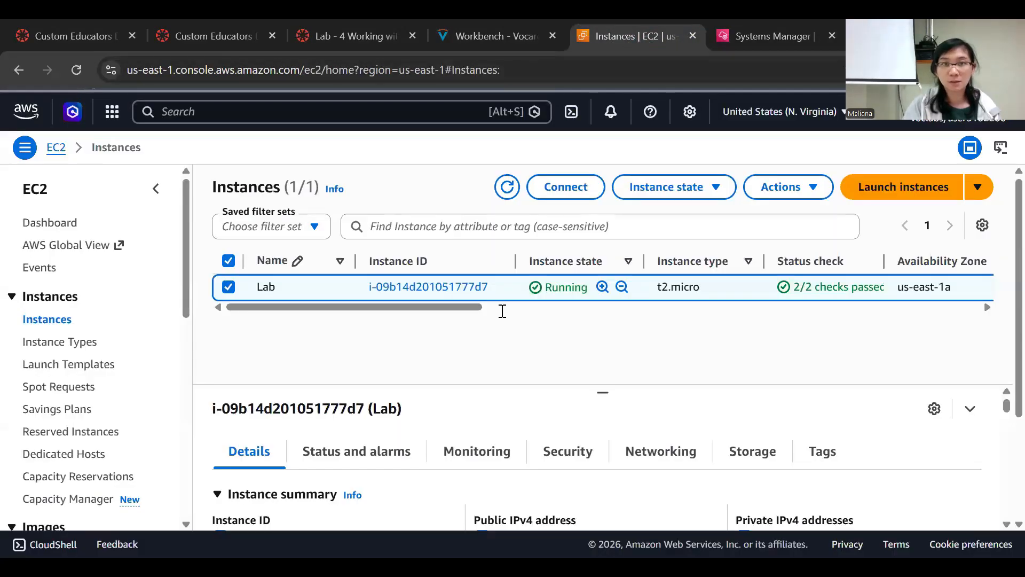
pyautogui.click(475, 36)
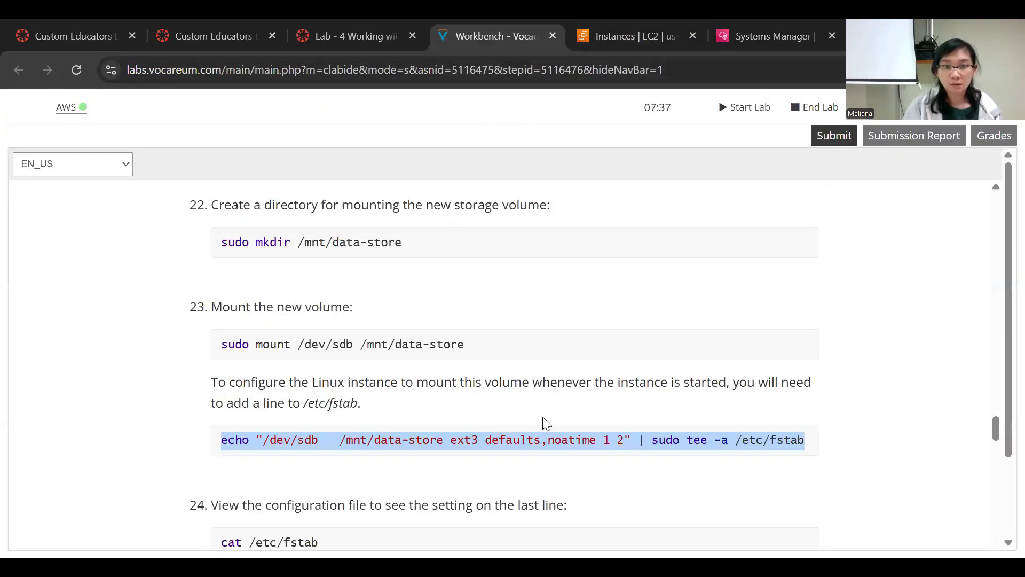
pyautogui.scroll(-3, 543, 418)
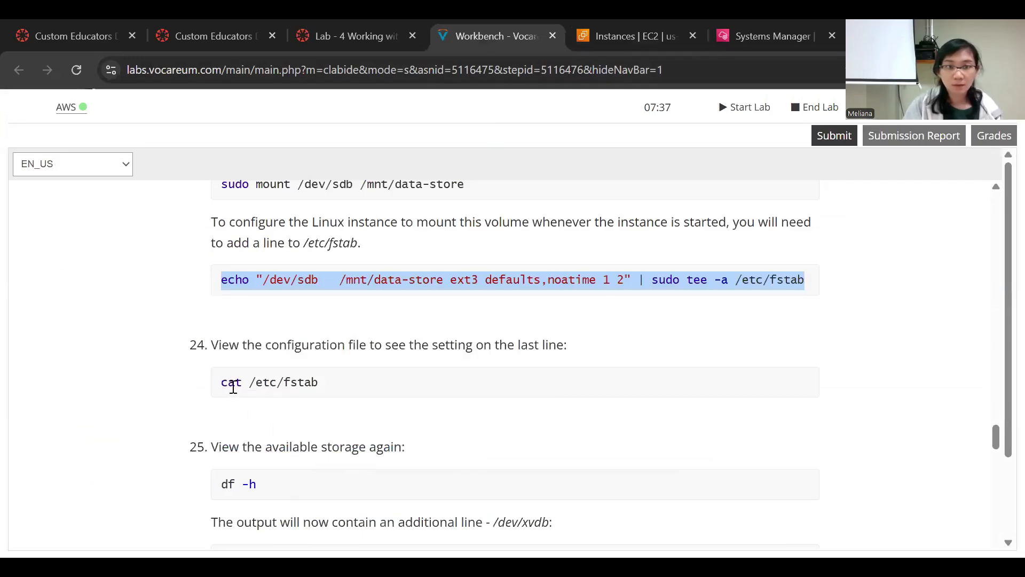
pyautogui.moveTo(222, 381); pyautogui.dragTo(346, 382)
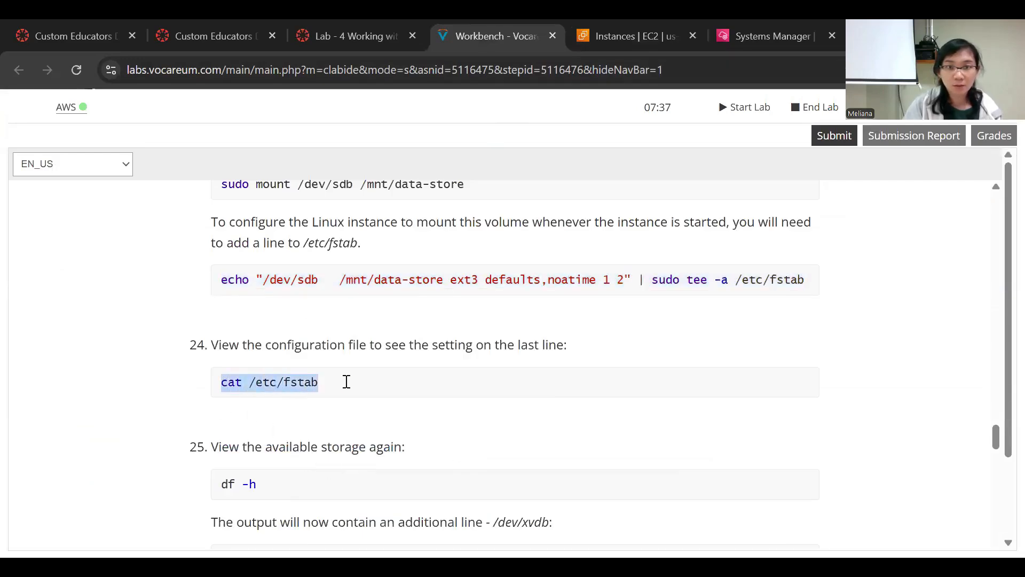
pyautogui.rightClick(269, 390)
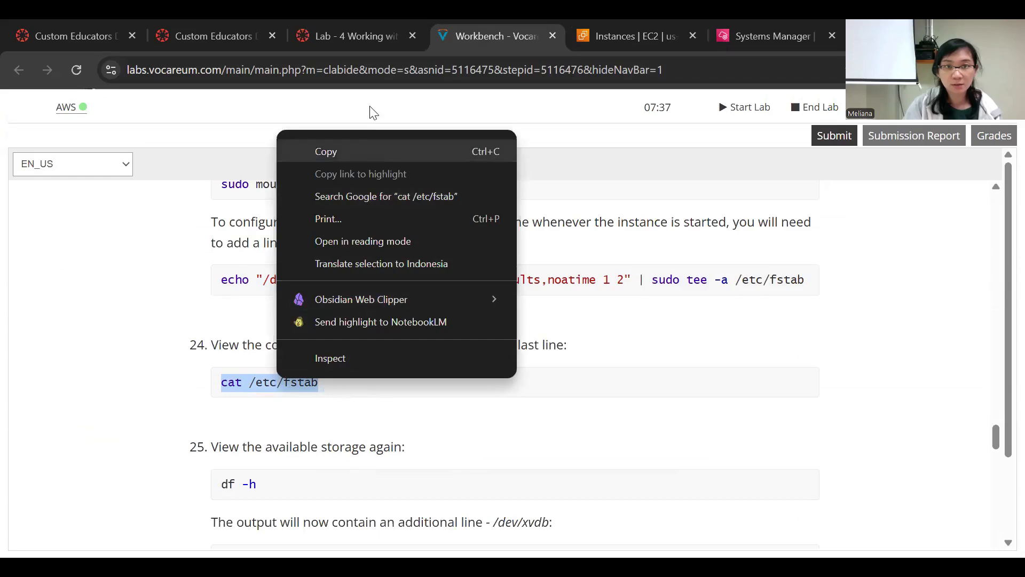
pyautogui.click(349, 151)
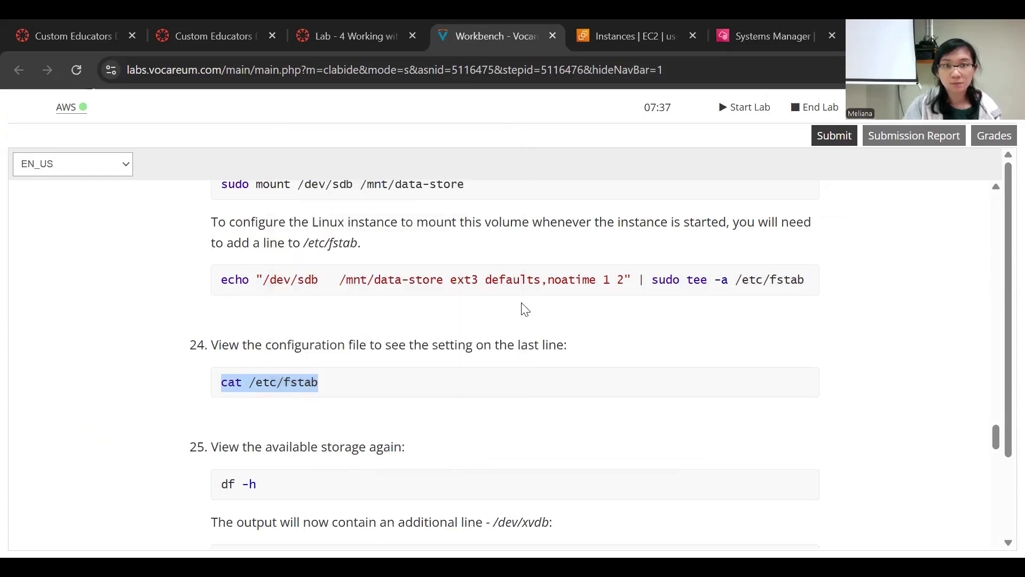
pyautogui.click(745, 27)
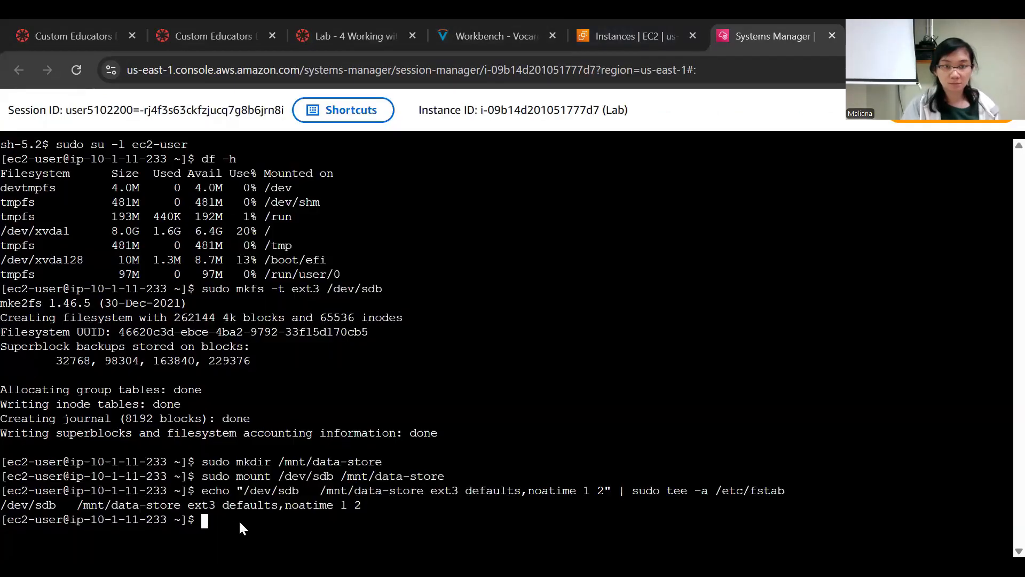
pyautogui.rightClick(211, 520)
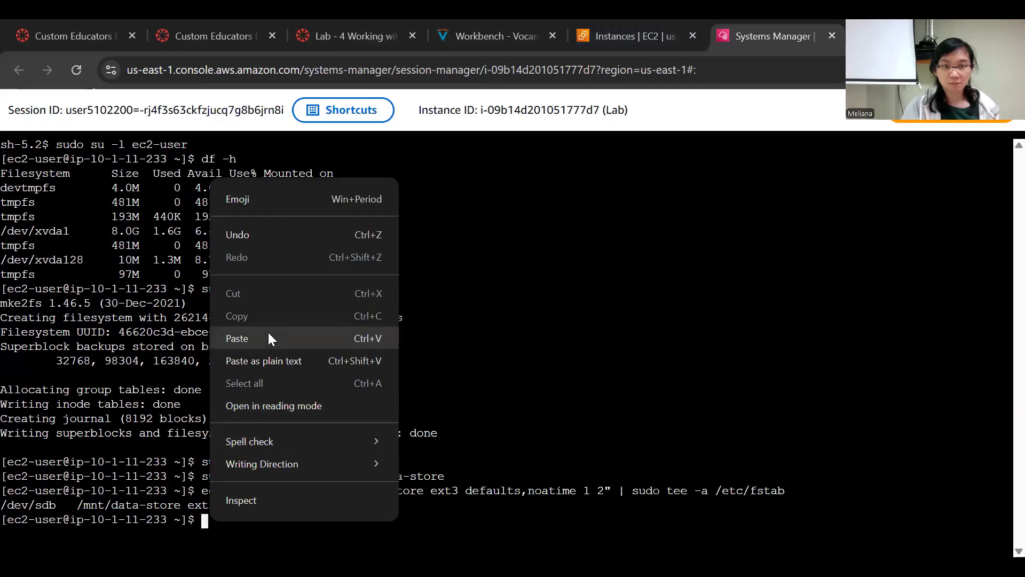
pyautogui.click(269, 334)
pyautogui.press('Return')
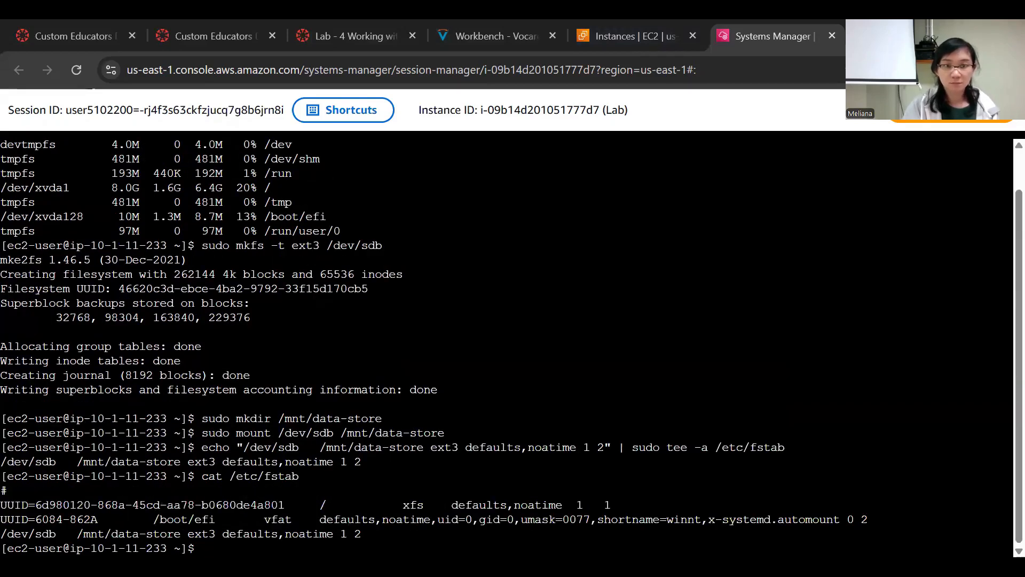
# - Copy df -h from step 25 of the lab instructions and run it in the terminal to view the available storage again
pyautogui.click(466, 32)
pyautogui.scroll(-3, 438, 407)
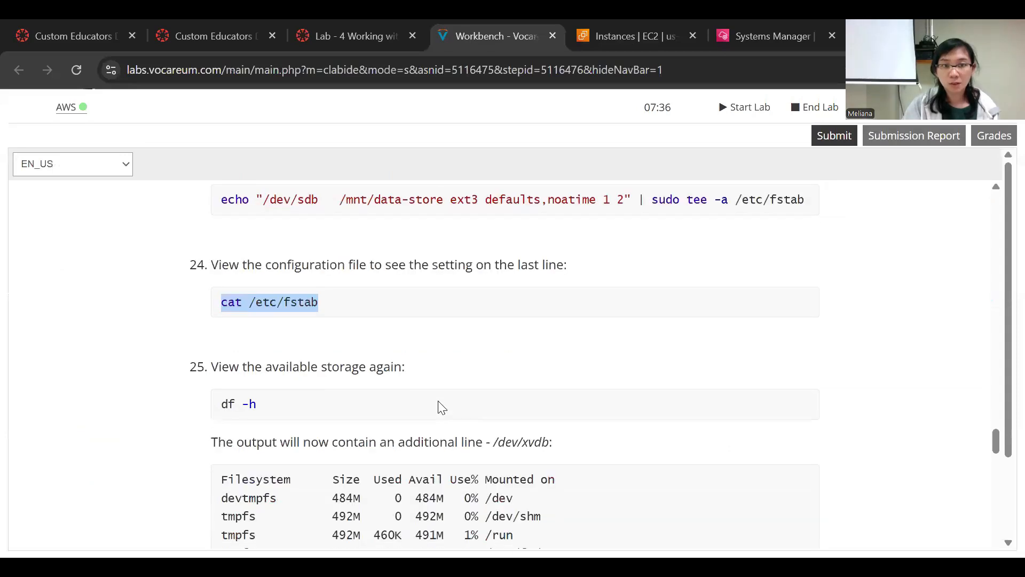
pyautogui.moveTo(222, 324); pyautogui.dragTo(261, 323)
pyautogui.rightClick(245, 324)
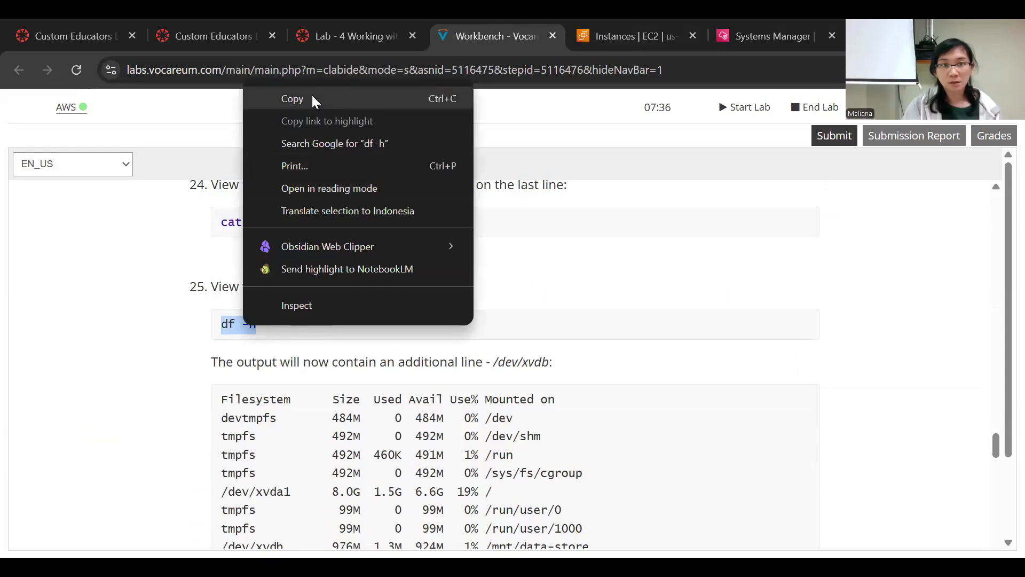
pyautogui.scroll(-1, 406, 419)
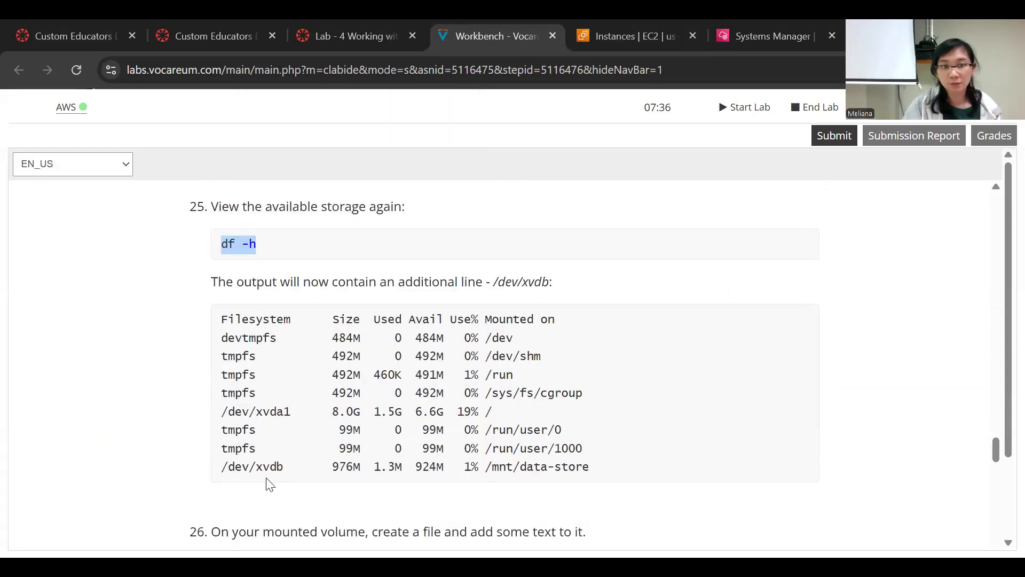
pyautogui.click(758, 35)
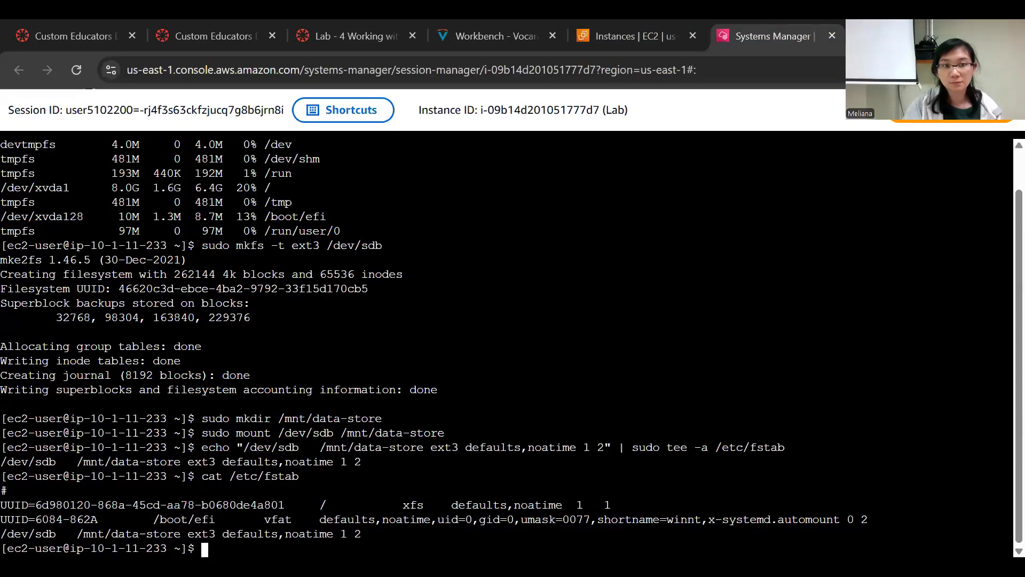
pyautogui.rightClick(199, 555)
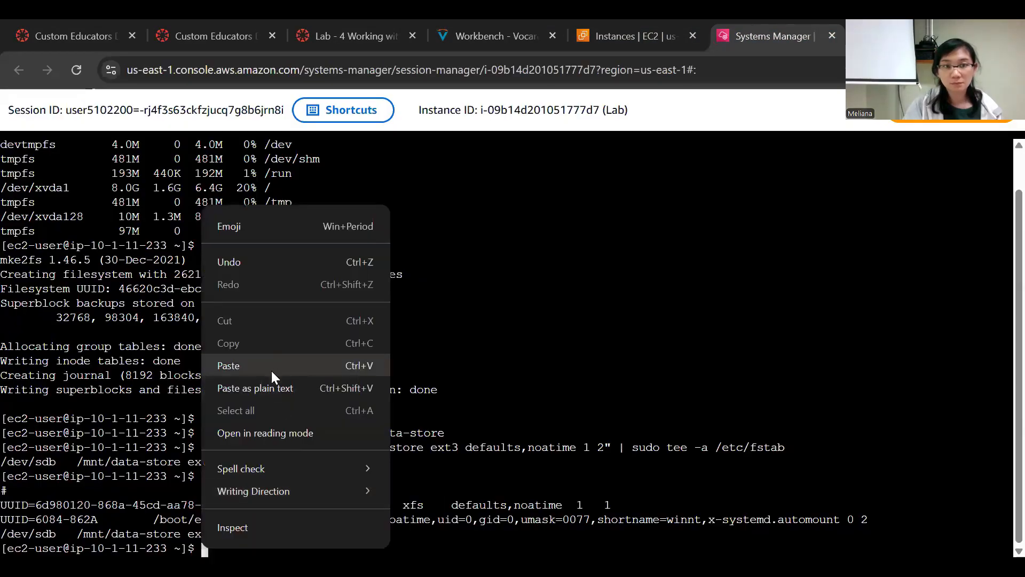
pyautogui.click(270, 370)
pyautogui.press('Return')
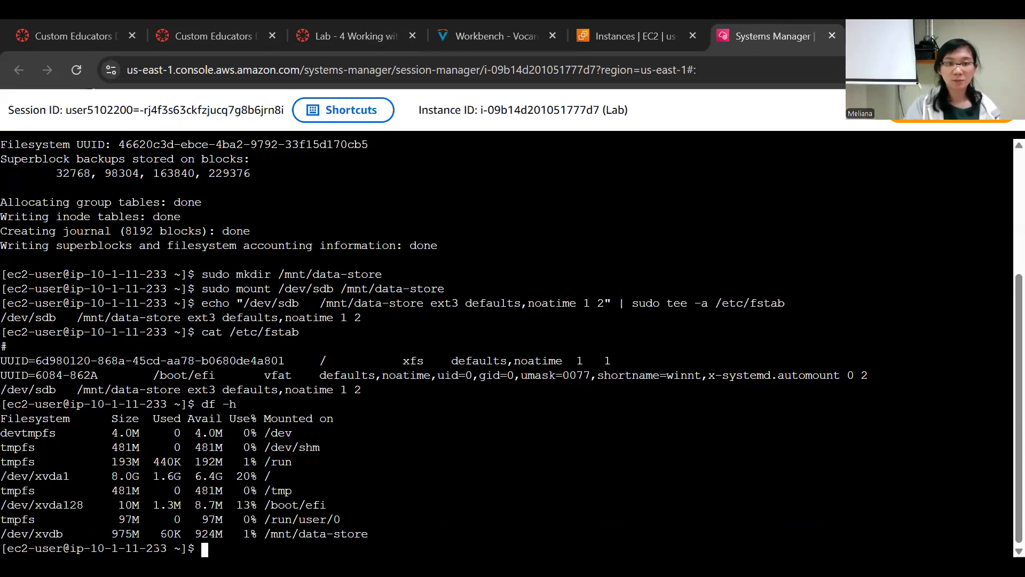
# - Create the test file by copying sudo sh -c "echo some text has been written > /mnt/data-store/file.txt" from the lab instructions and running it in the terminal
pyautogui.click(493, 36)
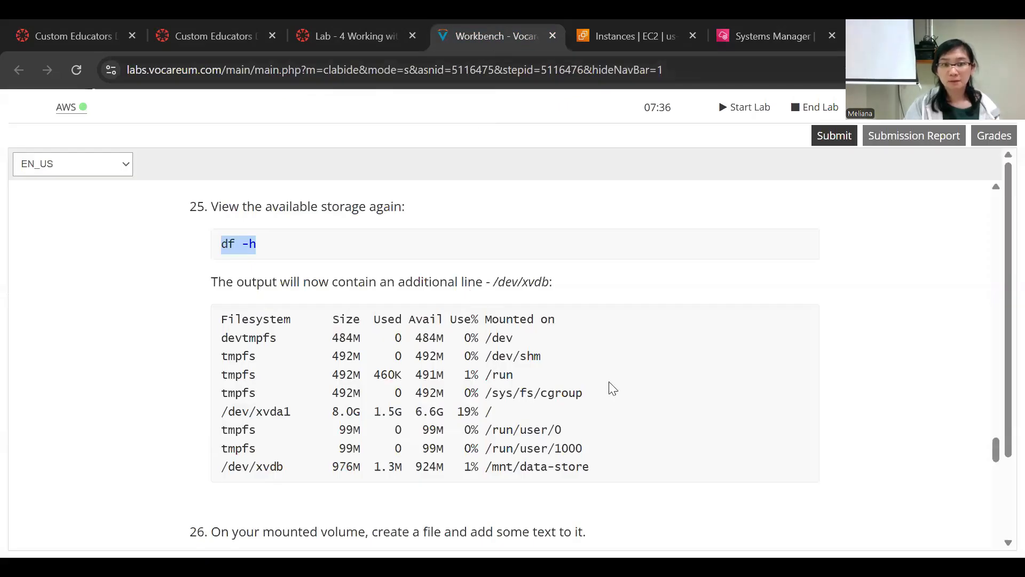
pyautogui.scroll(-3, 612, 388)
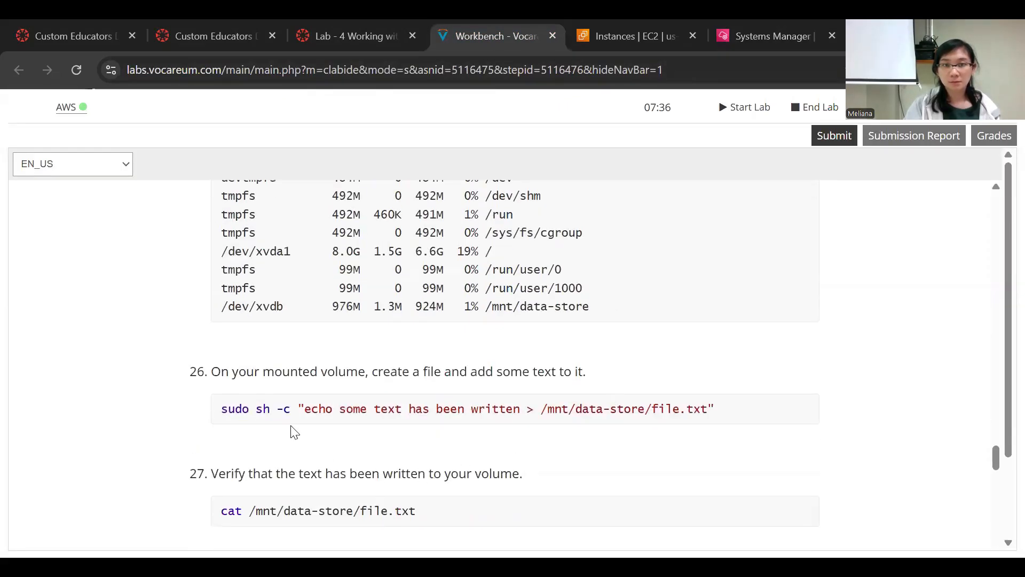
pyautogui.moveTo(219, 410); pyautogui.dragTo(737, 410)
pyautogui.rightClick(495, 411)
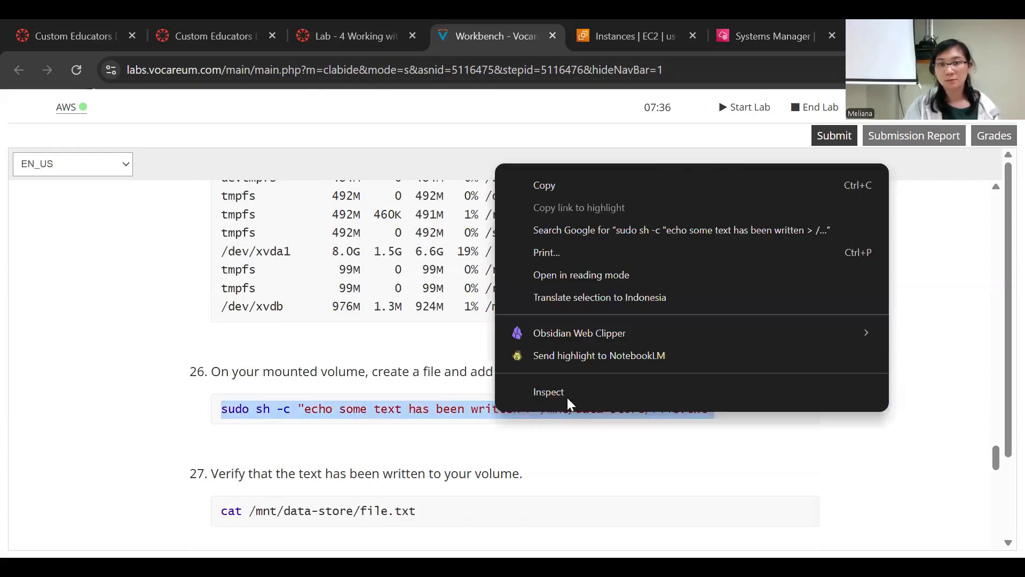
pyautogui.click(551, 183)
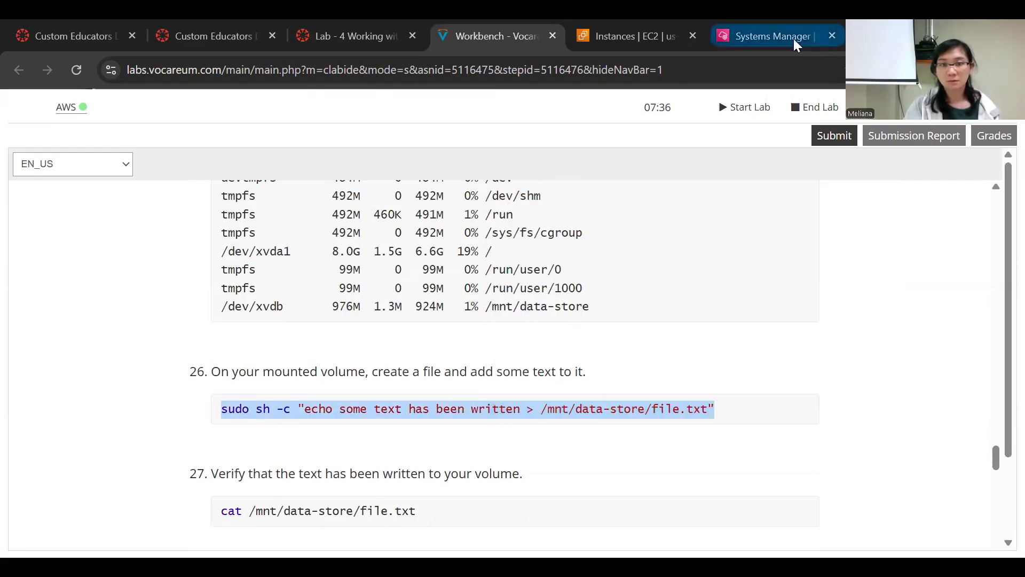
pyautogui.click(763, 30)
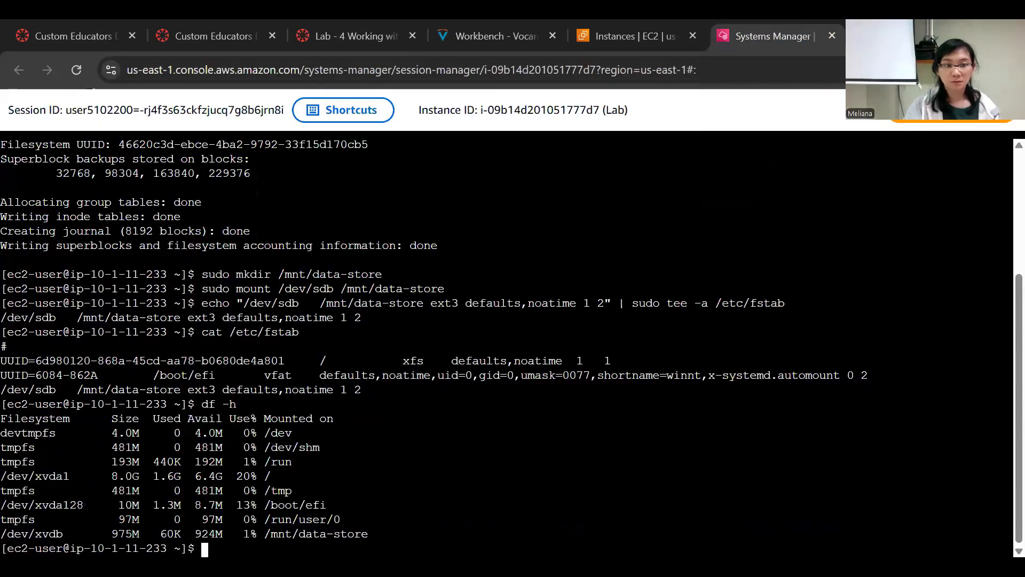
pyautogui.rightClick(213, 551)
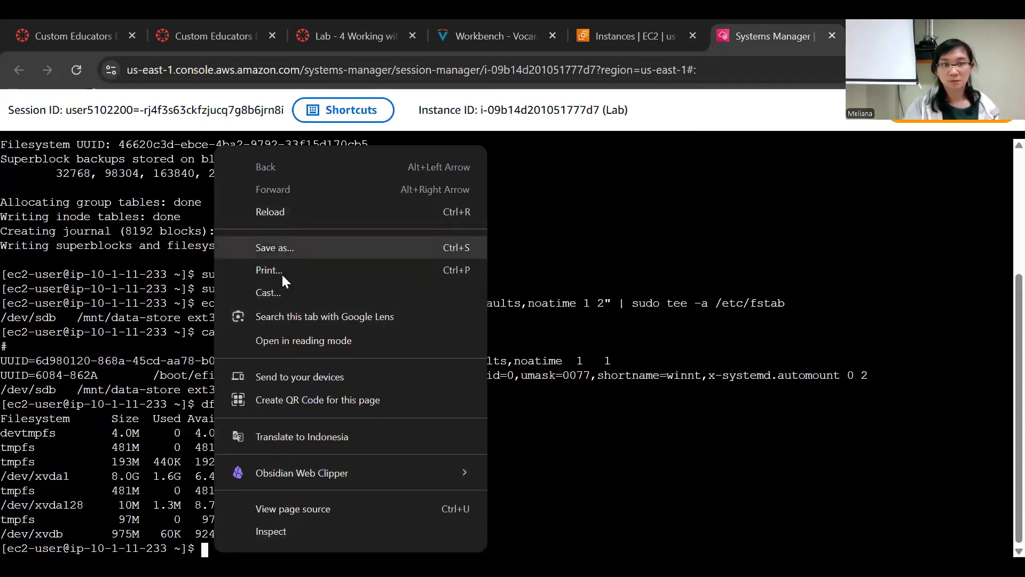
pyautogui.click(600, 524)
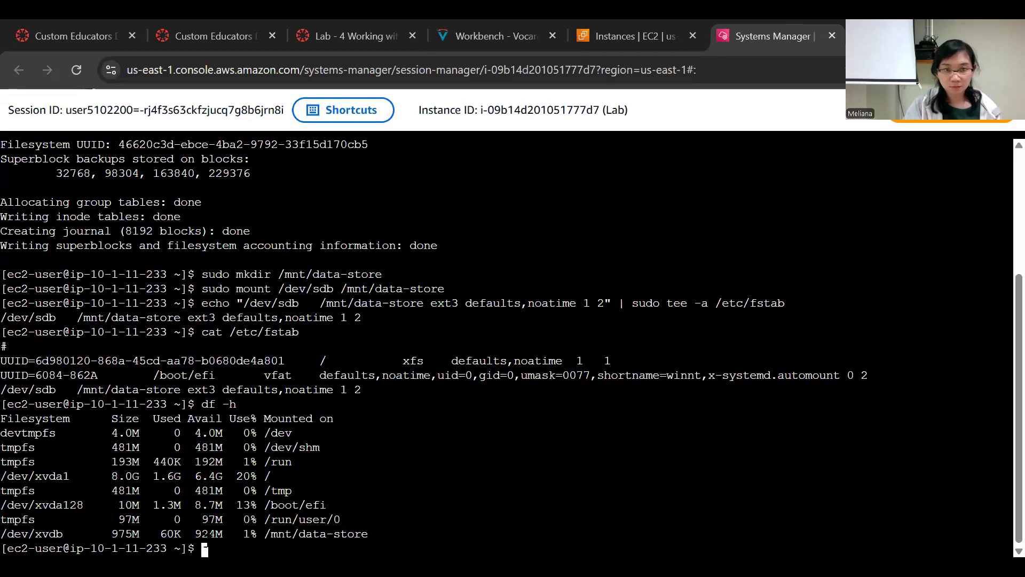
pyautogui.rightClick(204, 549)
pyautogui.click(250, 368)
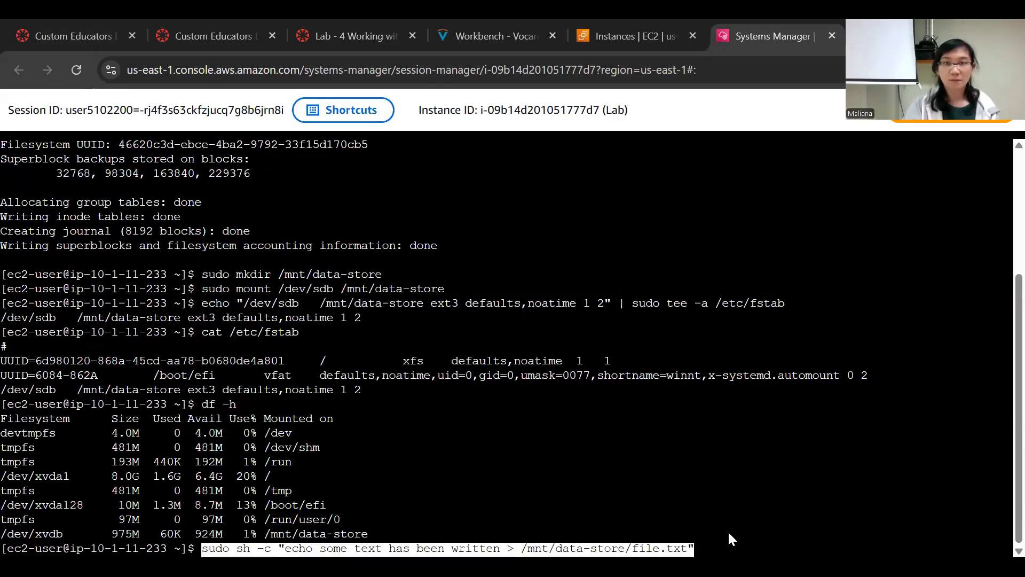
pyautogui.press('Return')
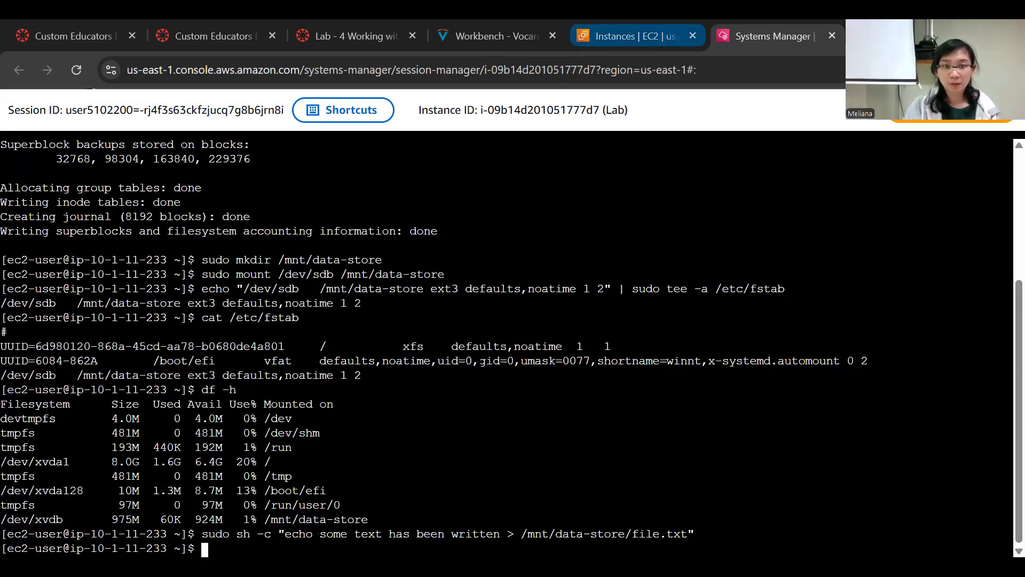
# - Copy cat /mnt/data-store/file.txt from step 27 of the lab instructions and run it in the terminal to verify the written text
pyautogui.click(496, 35)
pyautogui.moveTo(219, 430); pyautogui.dragTo(429, 429)
pyautogui.rightClick(366, 431)
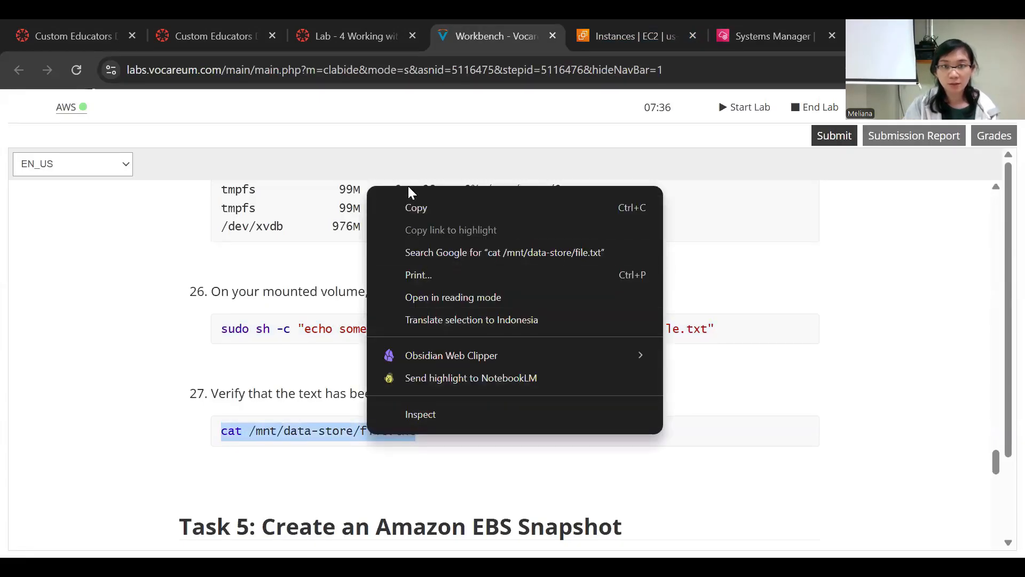
pyautogui.click(416, 207)
pyautogui.click(748, 33)
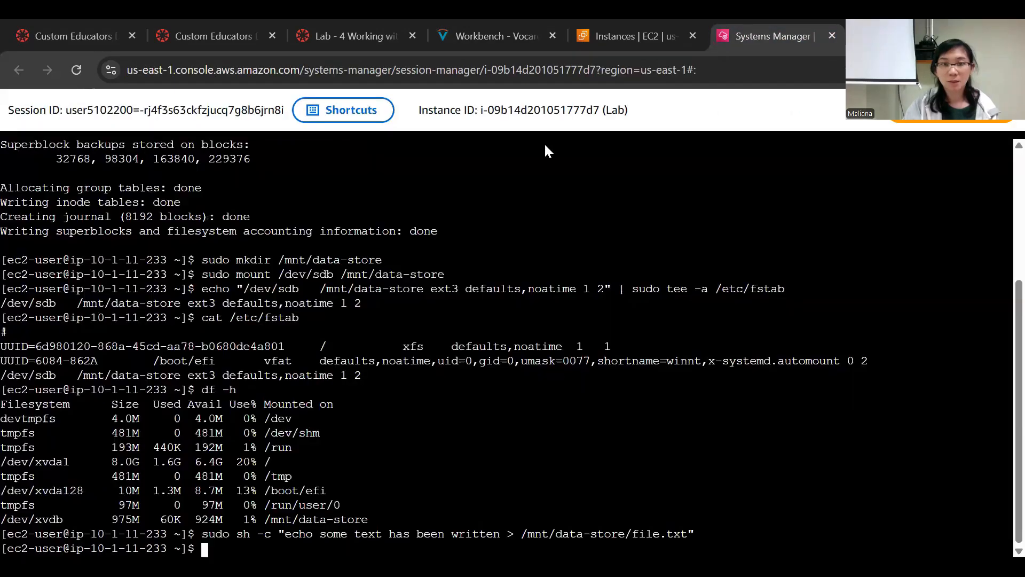
pyautogui.rightClick(207, 537)
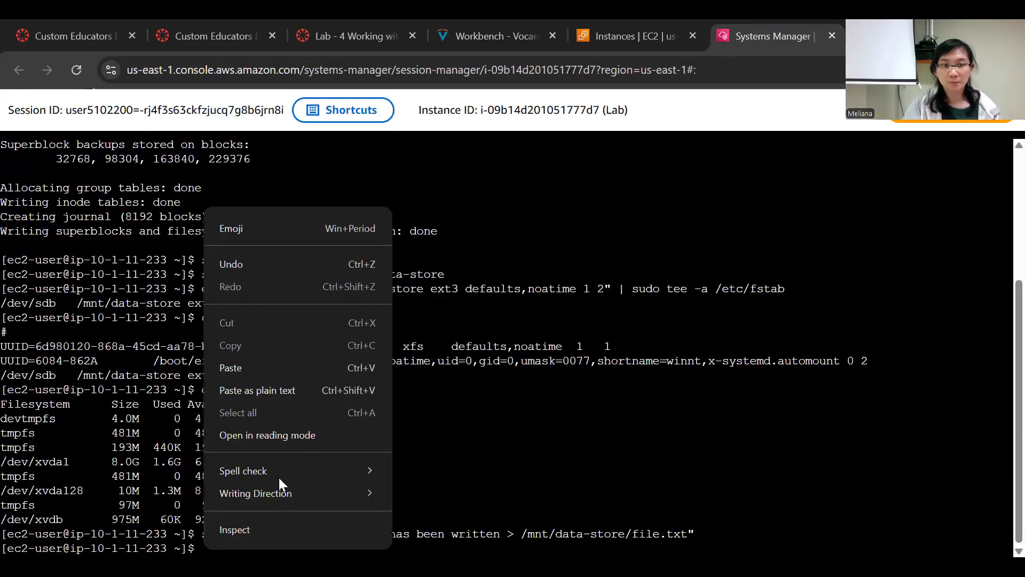
pyautogui.click(240, 367)
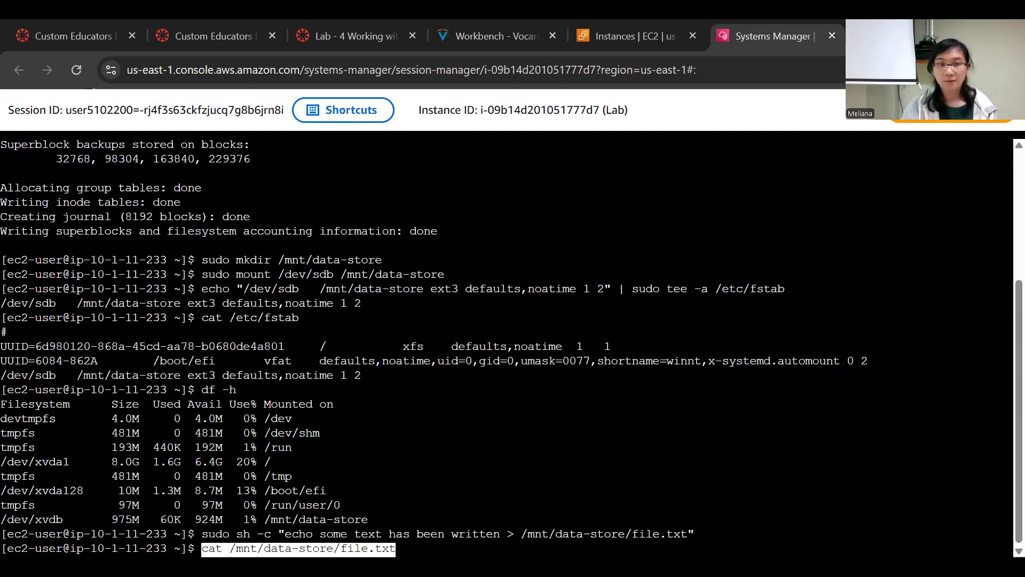
pyautogui.press('Return')
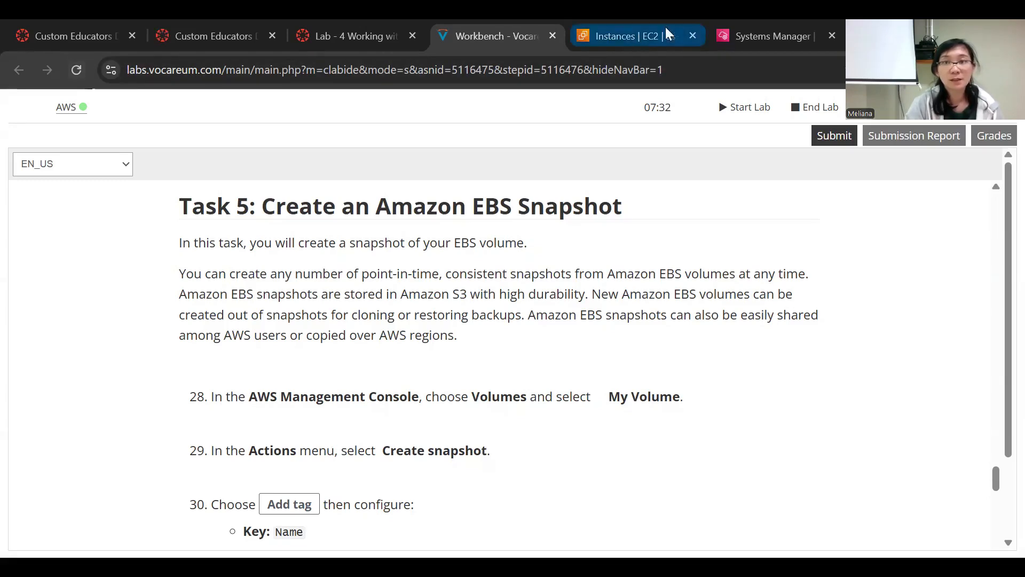
# - In the EC2 console, go to the Elastic Block Store volumes, select My Volume and start creating a snapshot from it
pyautogui.click(599, 35)
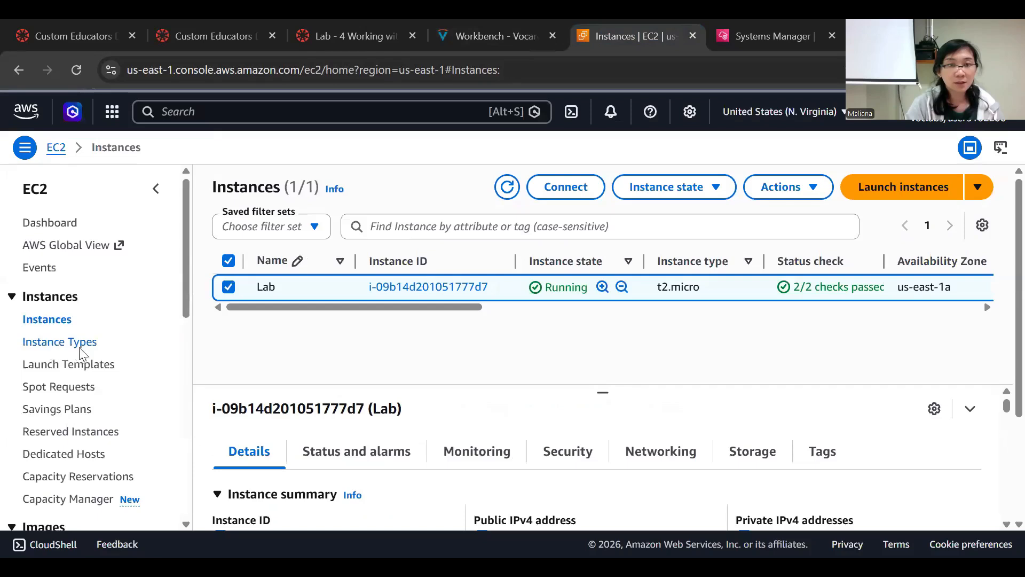
pyautogui.scroll(-5, 80, 355)
pyautogui.scroll(-5, 69, 354)
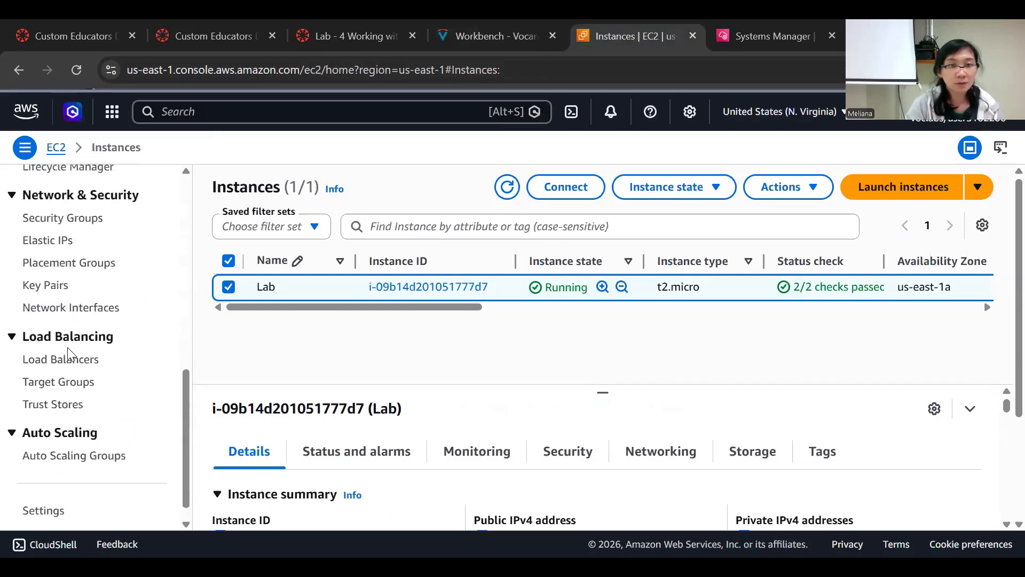
pyautogui.scroll(4, 59, 321)
pyautogui.click(47, 263)
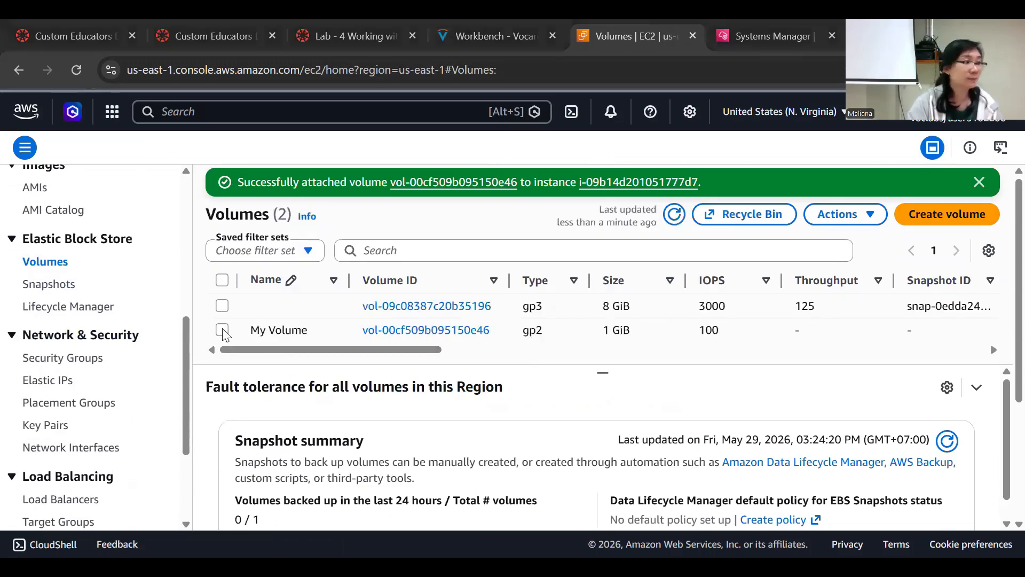
pyautogui.click(223, 332)
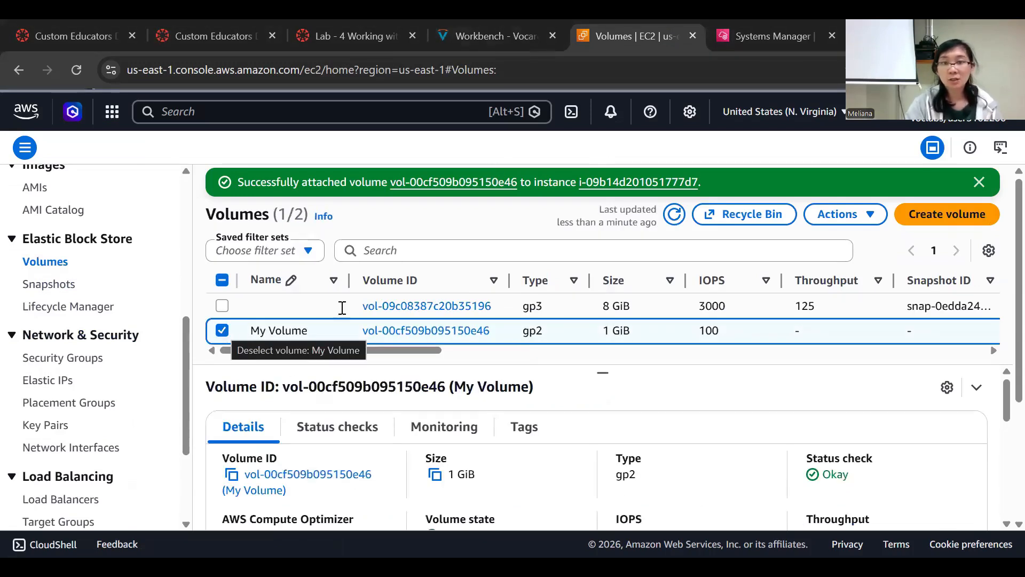
pyautogui.click(849, 217)
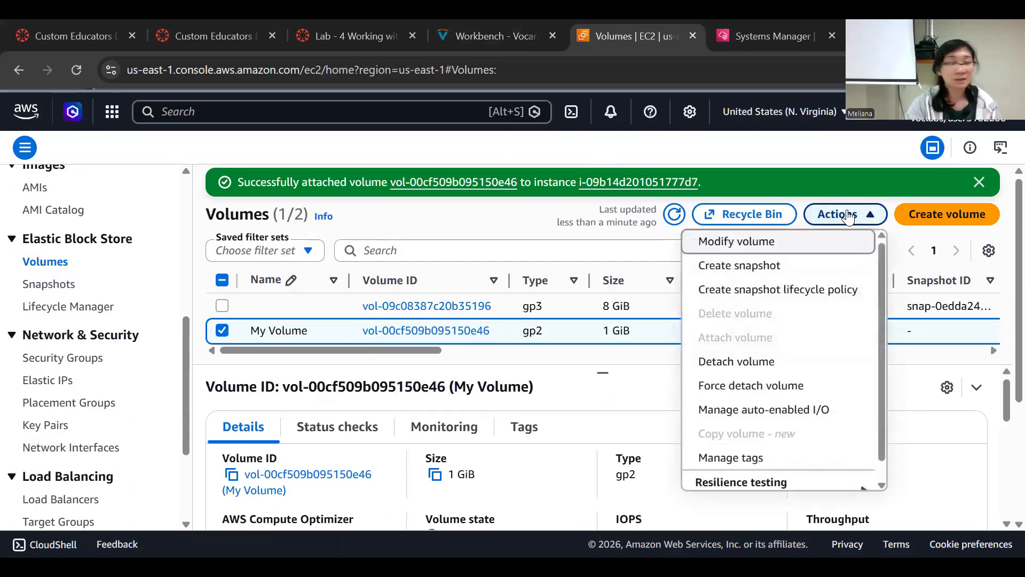
pyautogui.click(784, 267)
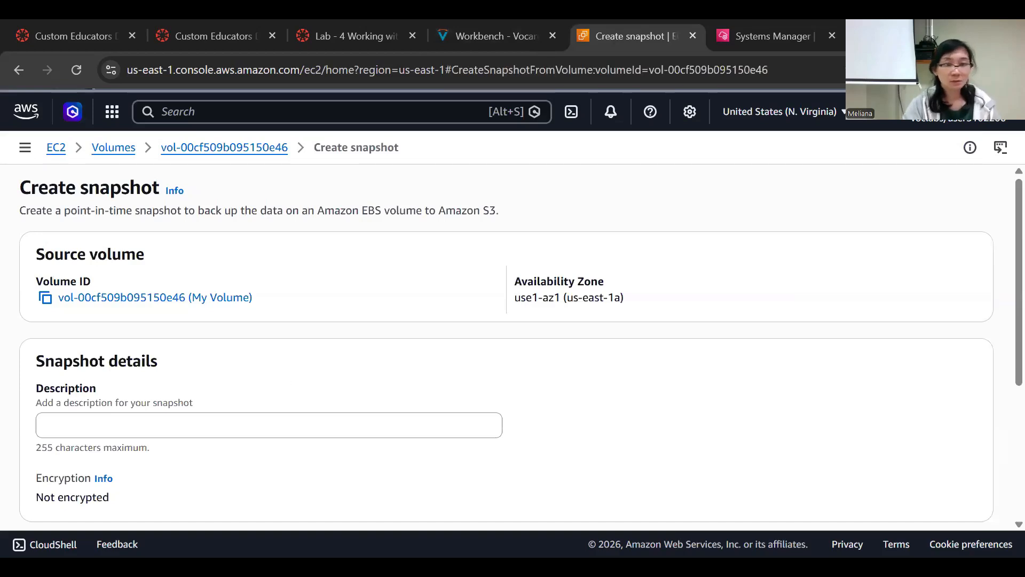
# - Add a tag to the snapshot with the key Name and the value My Snapshot
pyautogui.scroll(-1, 354, 387)
pyautogui.scroll(-3, 353, 391)
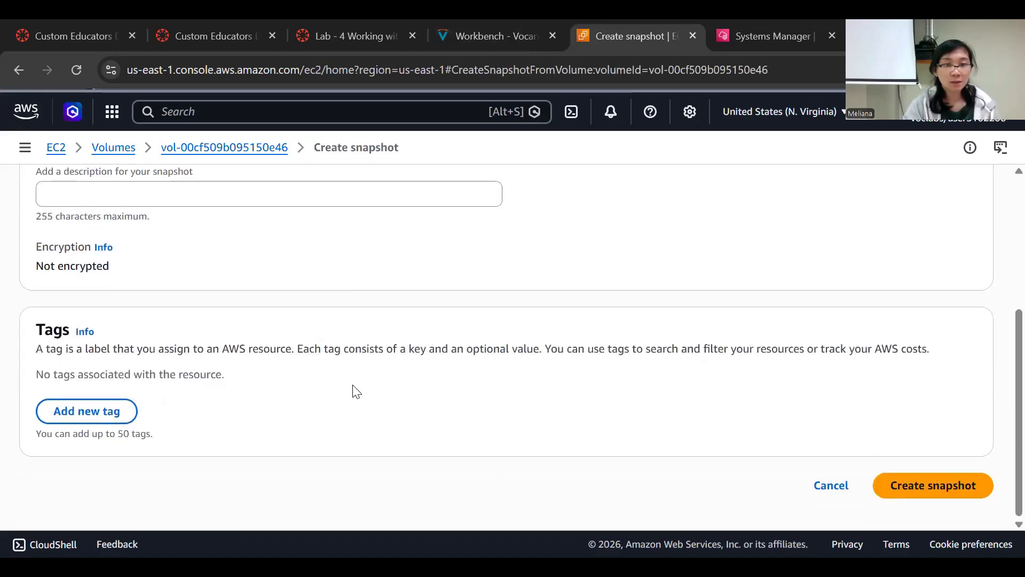
pyautogui.click(108, 412)
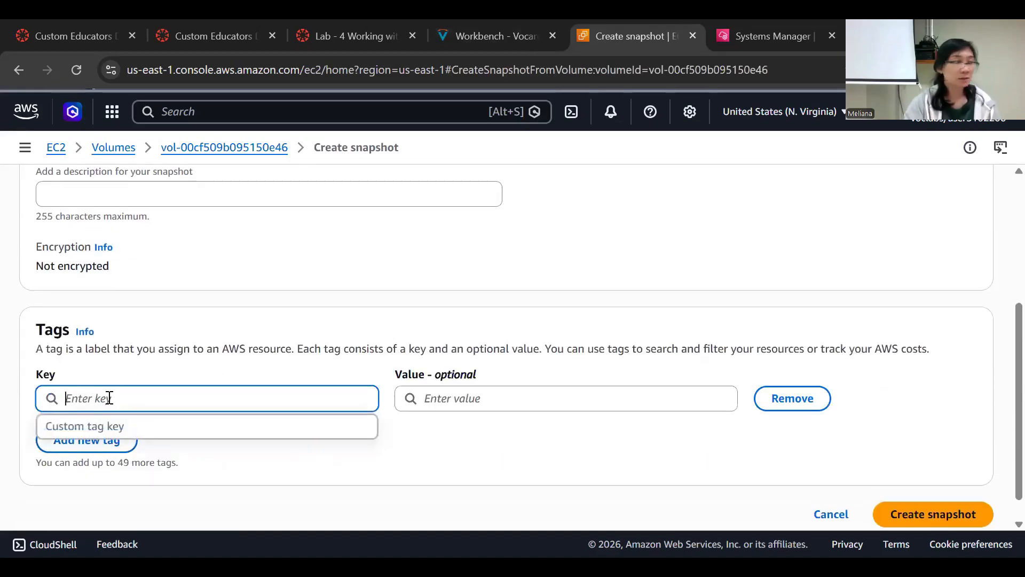
pyautogui.write('Name')
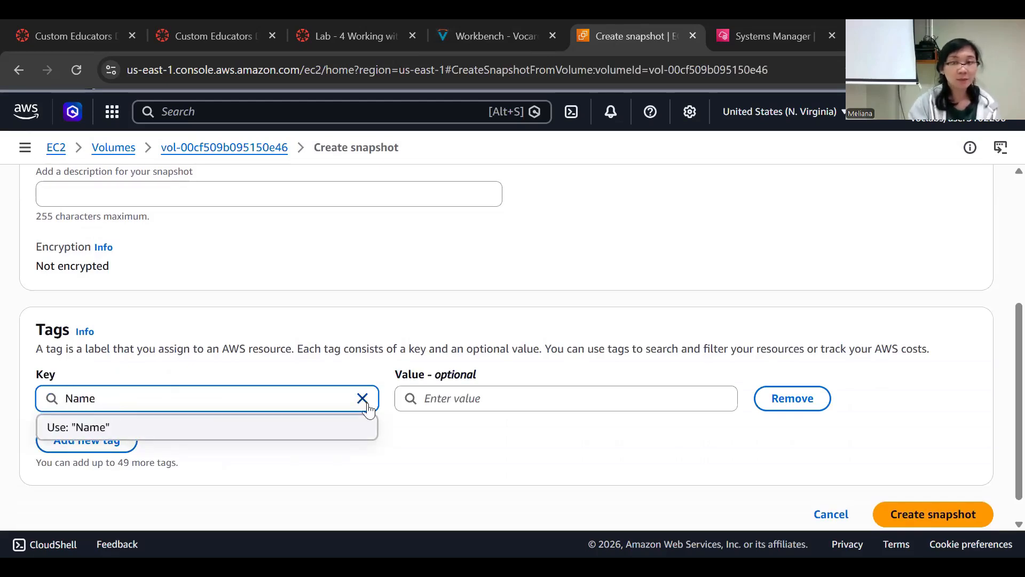
pyautogui.click(442, 401)
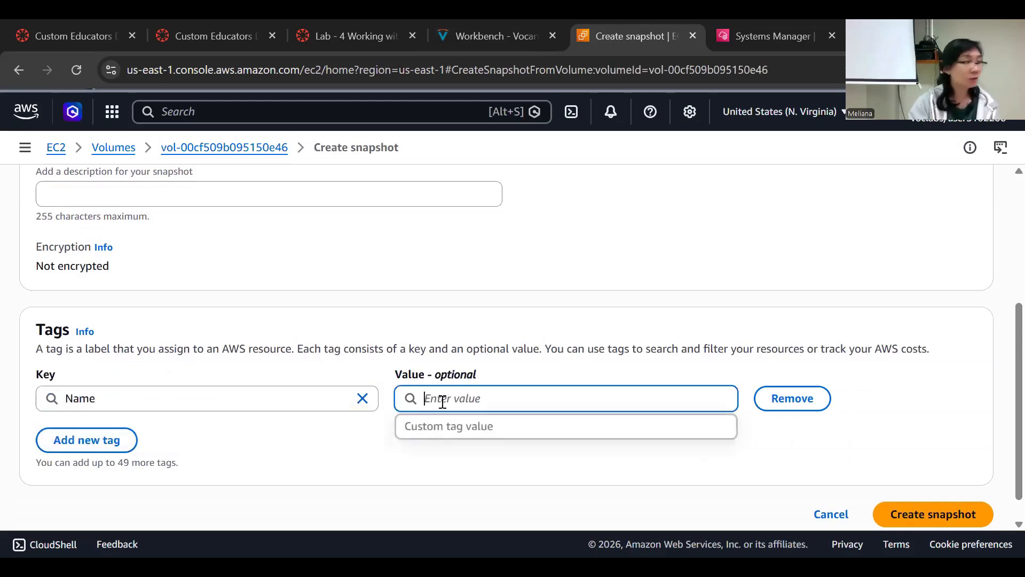
pyautogui.write('My ')
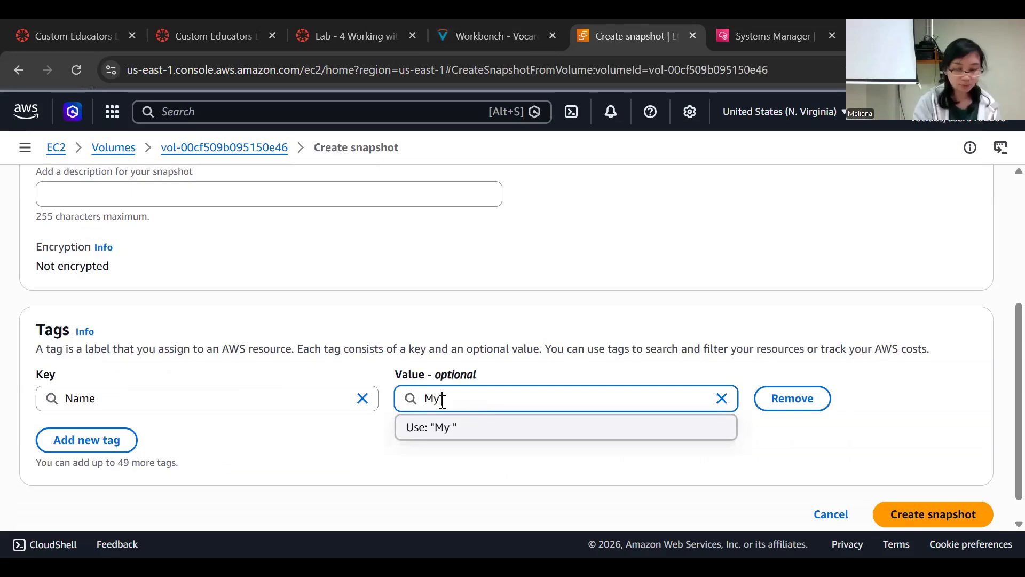
pyautogui.write('Snapshot')
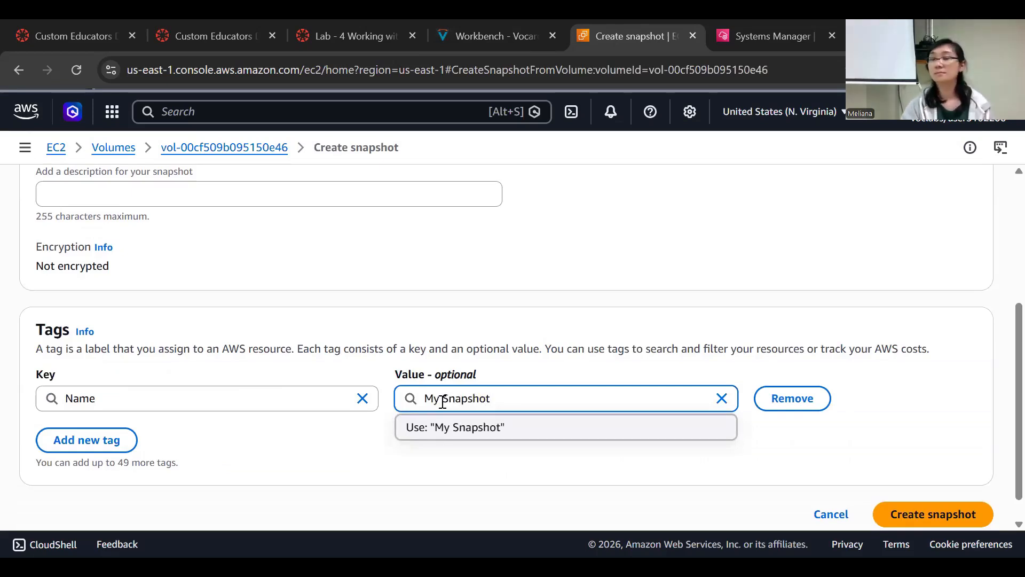
# - Create the snapshot and open the Elastic Block Store snapshots list to check it
pyautogui.click(922, 515)
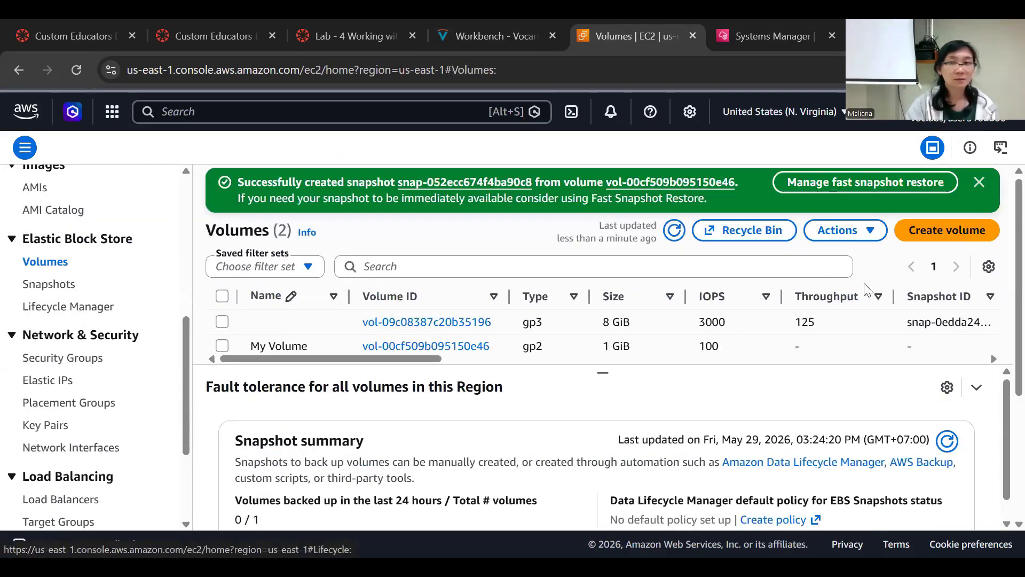
pyautogui.click(674, 230)
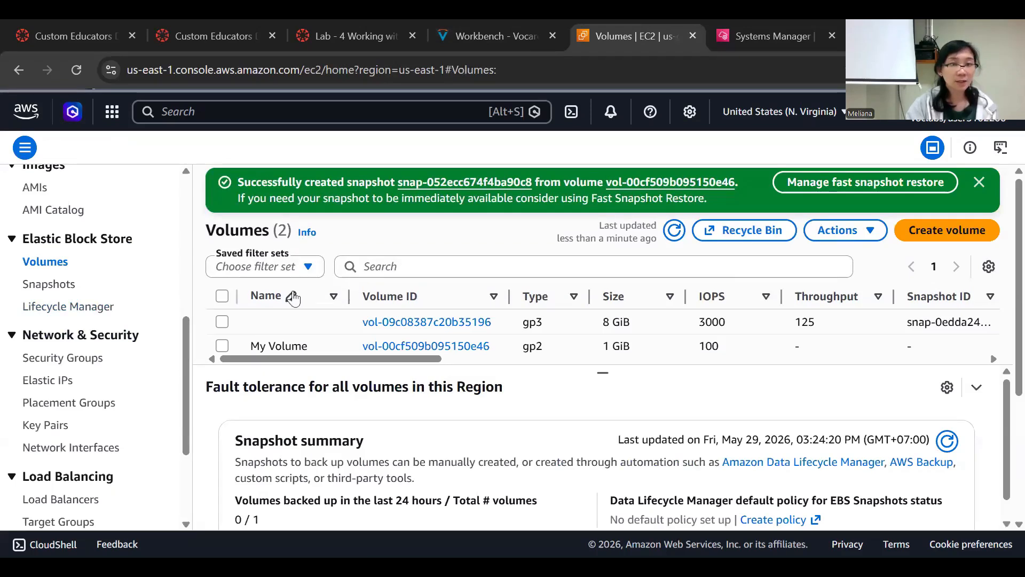
pyautogui.click(46, 293)
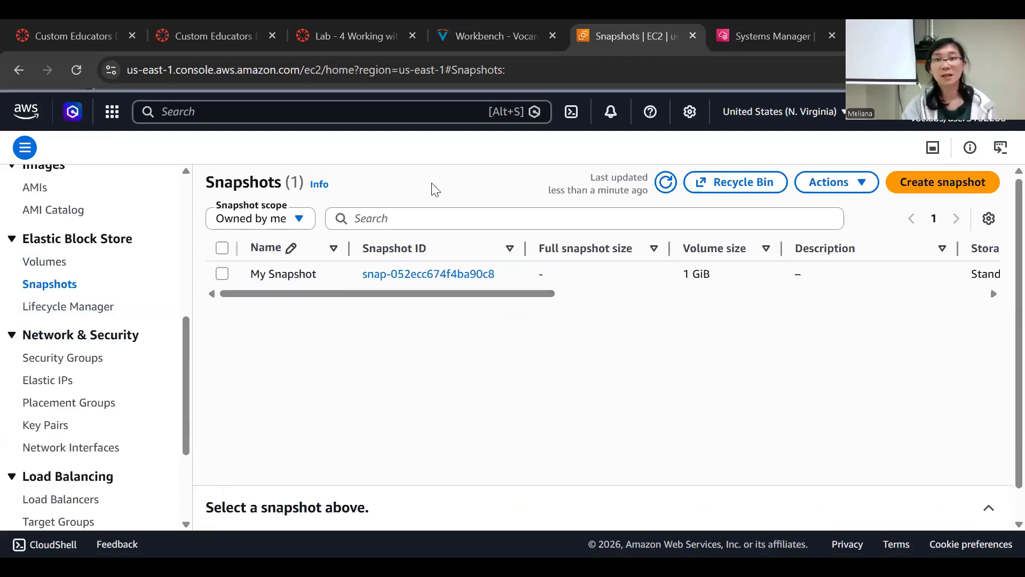
# - Copy sudo rm /mnt/data-store/file.txt from step 32 of the lab instructions and run it in the terminal to delete the file
pyautogui.hotkey('ctrl', 'shift', 'Tab')
pyautogui.scroll(-7, 442, 384)
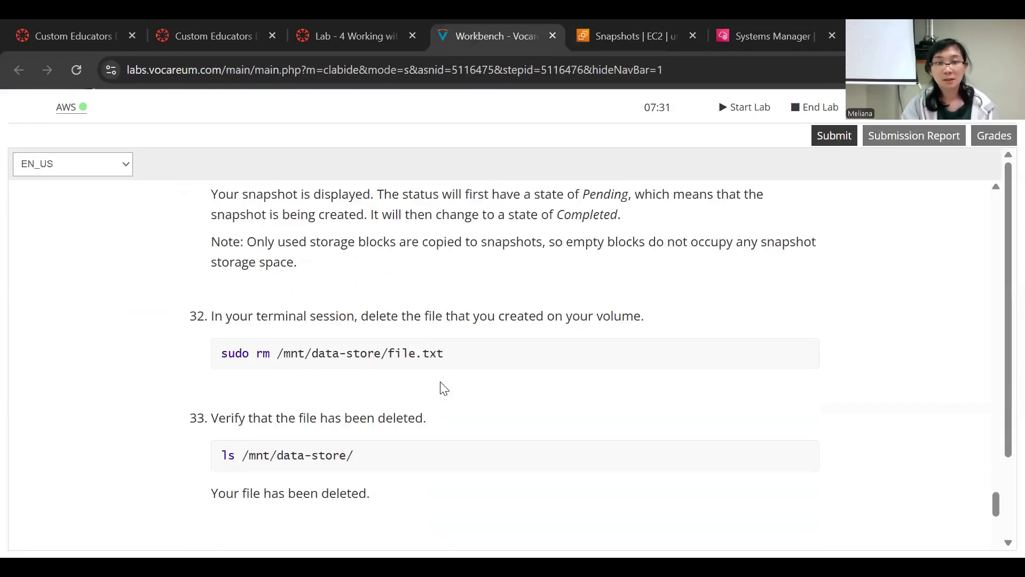
pyautogui.moveTo(462, 269); pyautogui.dragTo(219, 282)
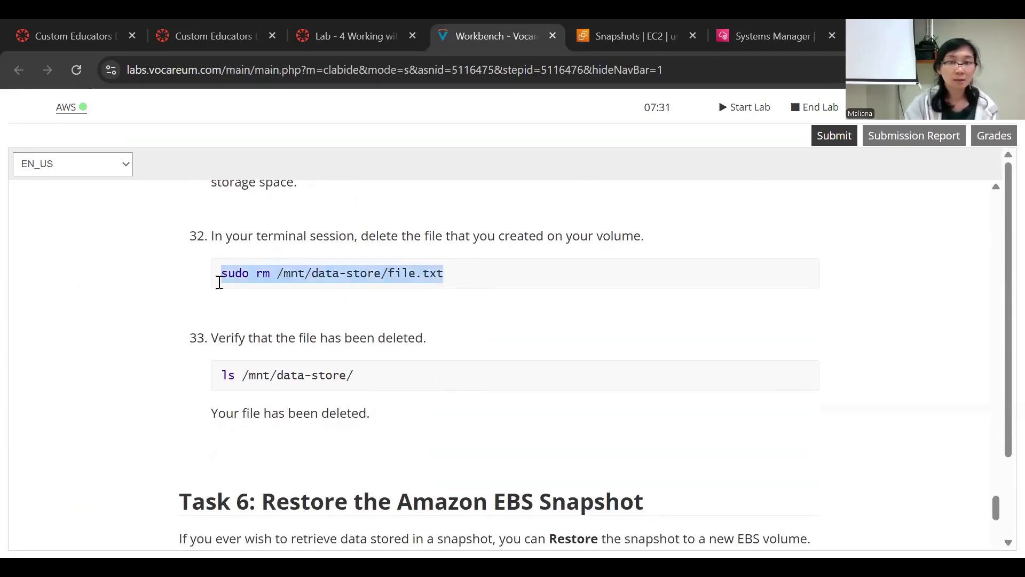
pyautogui.rightClick(263, 273)
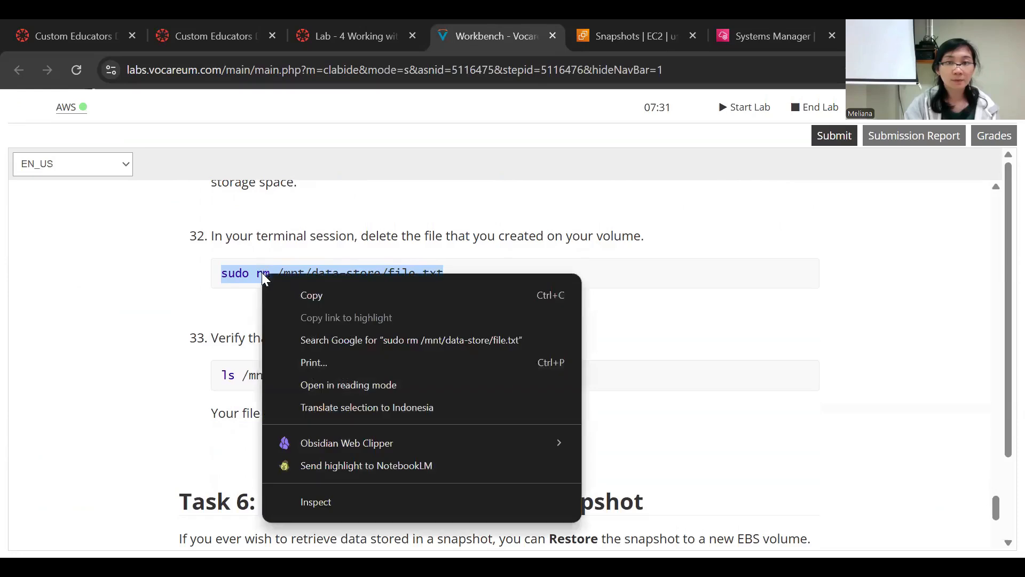
pyautogui.click(318, 298)
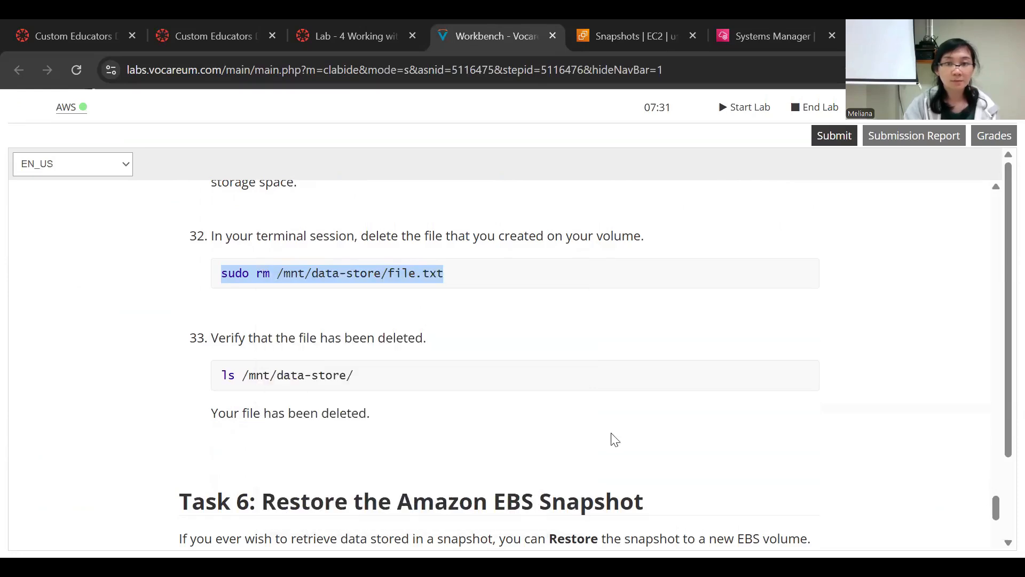
pyautogui.click(774, 36)
pyautogui.rightClick(205, 532)
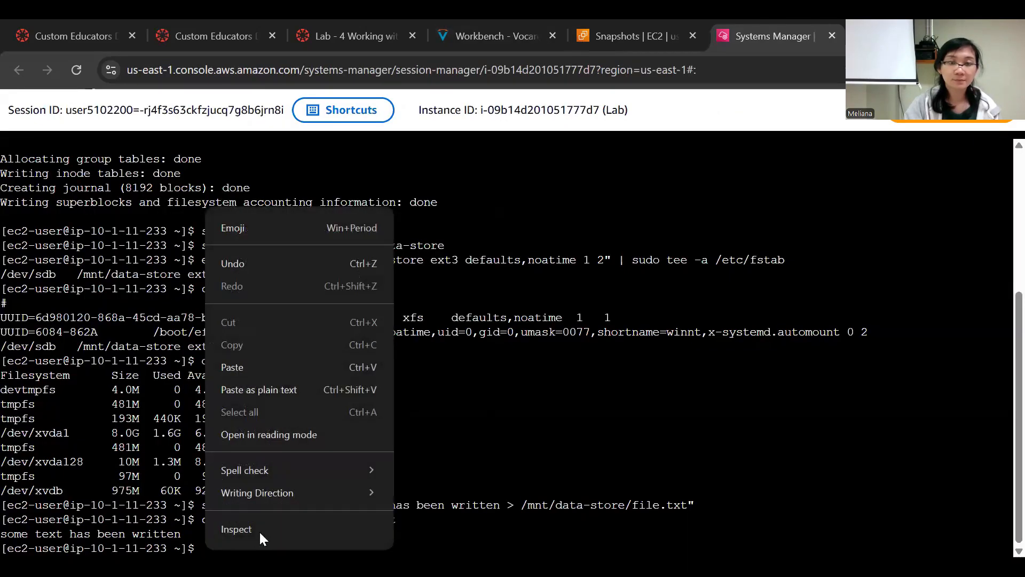
pyautogui.click(244, 370)
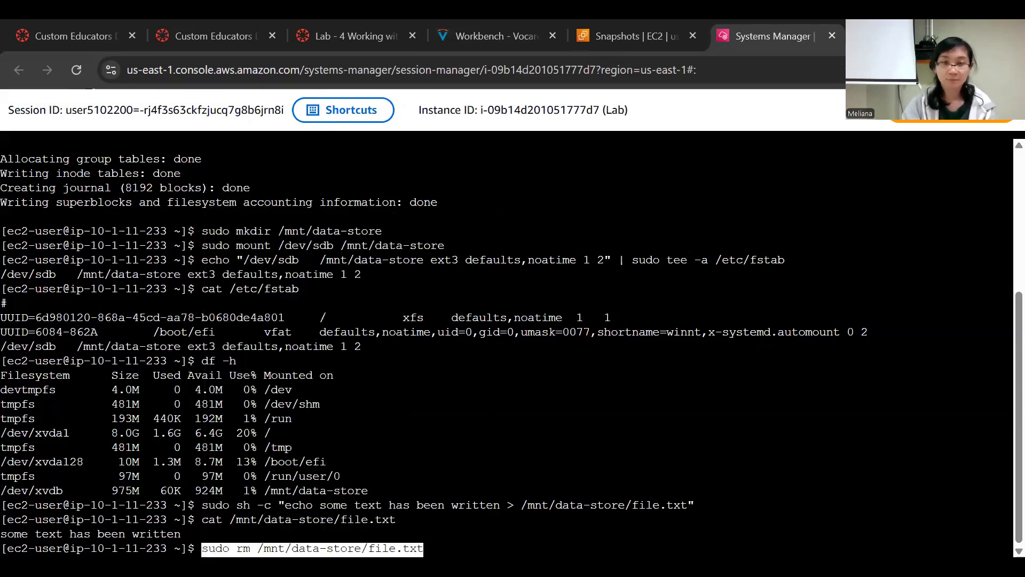
pyautogui.press('Return')
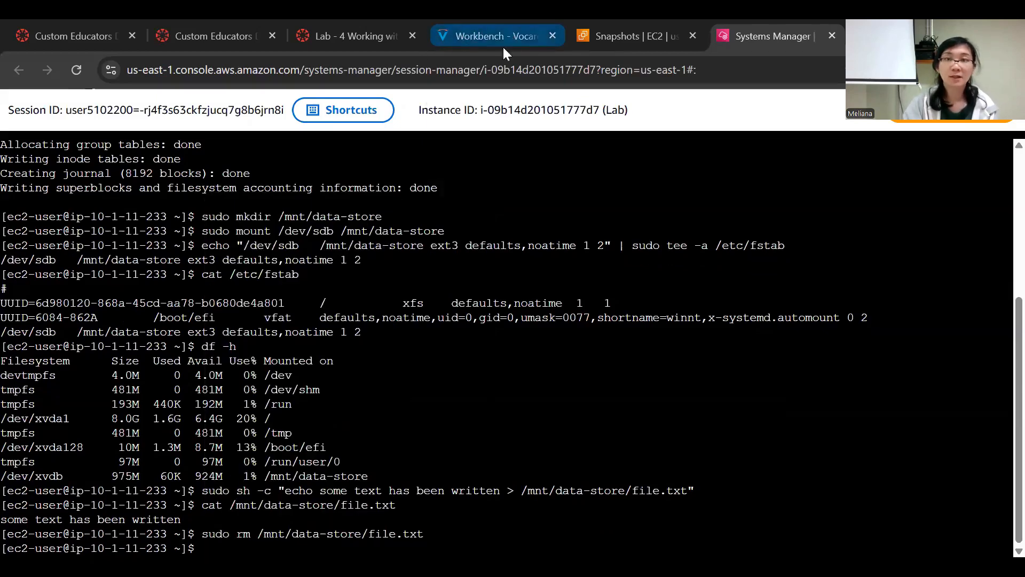
# - Copy ls /mnt/data-store/ from step 33 of the lab instructions and run it in the terminal to verify the deletion
pyautogui.click(478, 33)
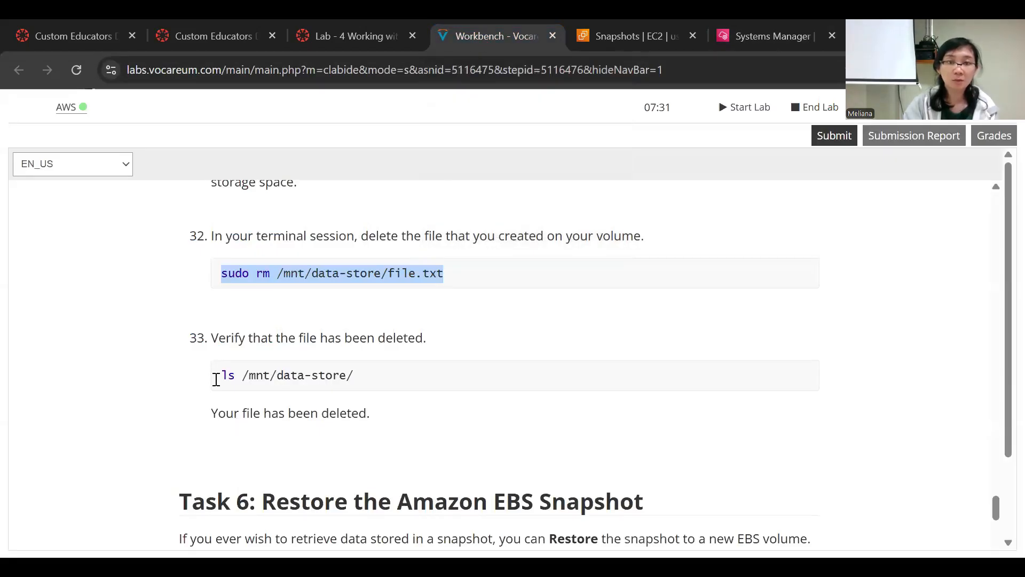
pyautogui.moveTo(221, 375); pyautogui.dragTo(325, 383)
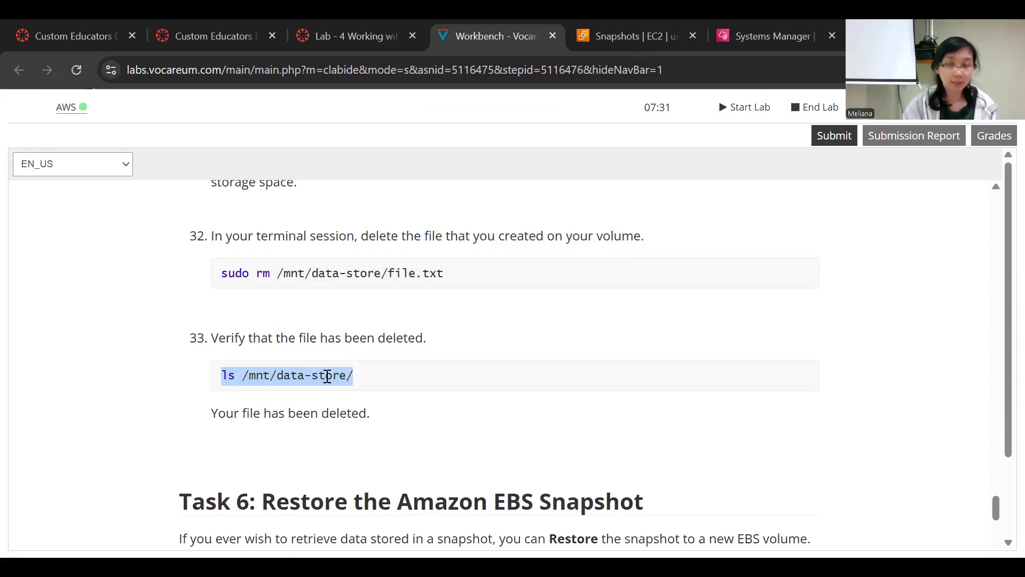
pyautogui.rightClick(302, 375)
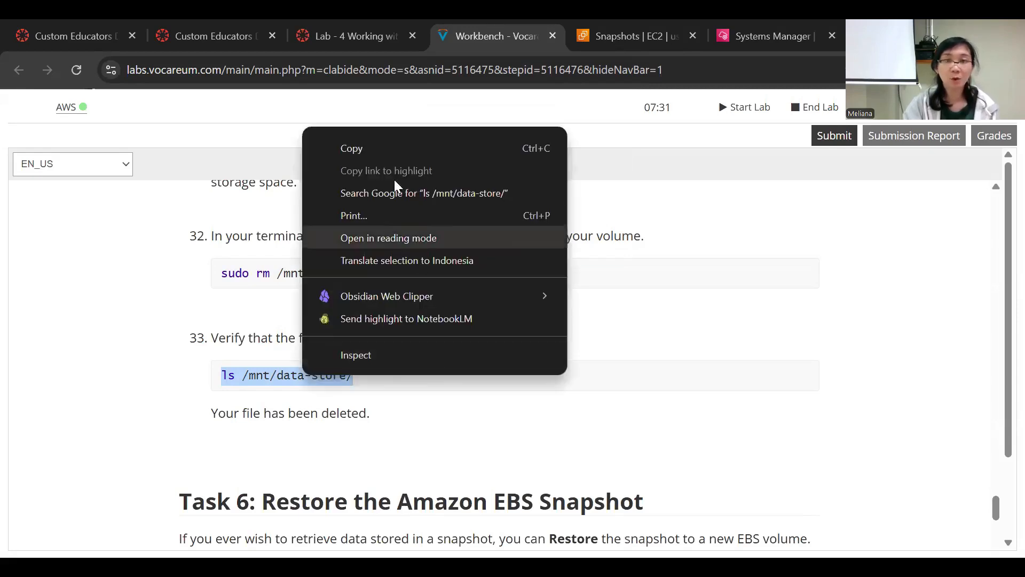
pyautogui.click(375, 144)
pyautogui.click(778, 32)
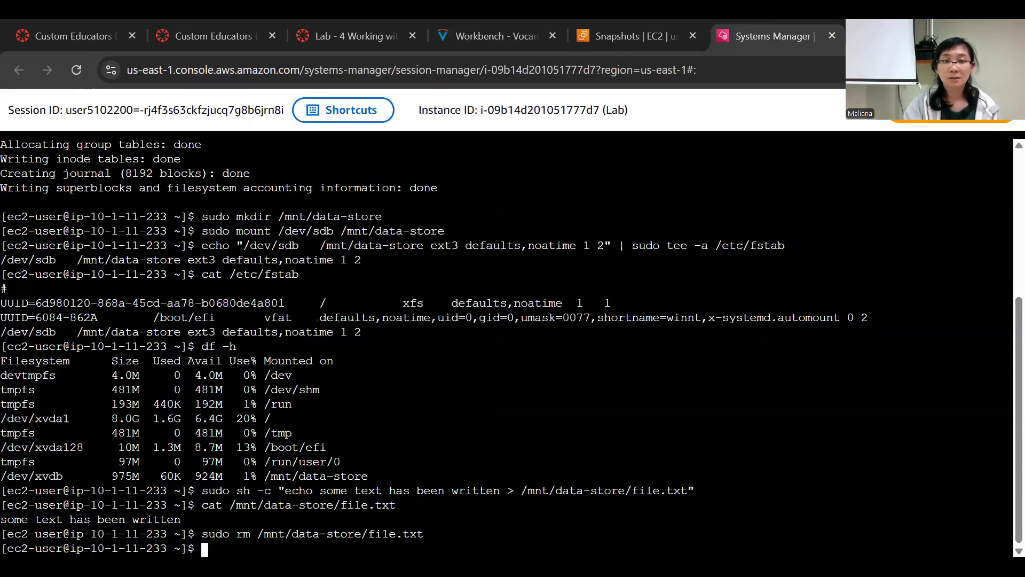
pyautogui.rightClick(221, 534)
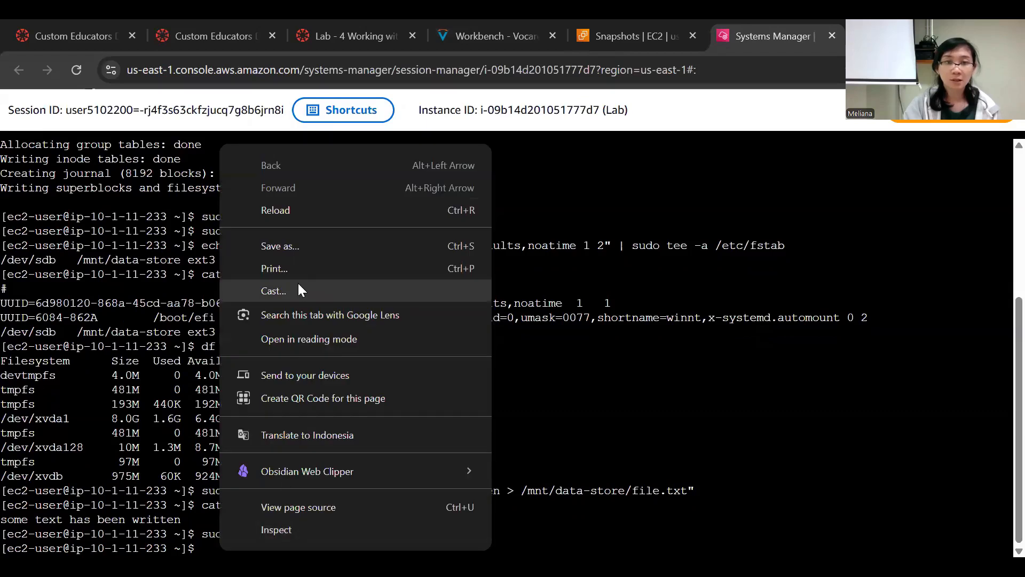
pyautogui.click(554, 527)
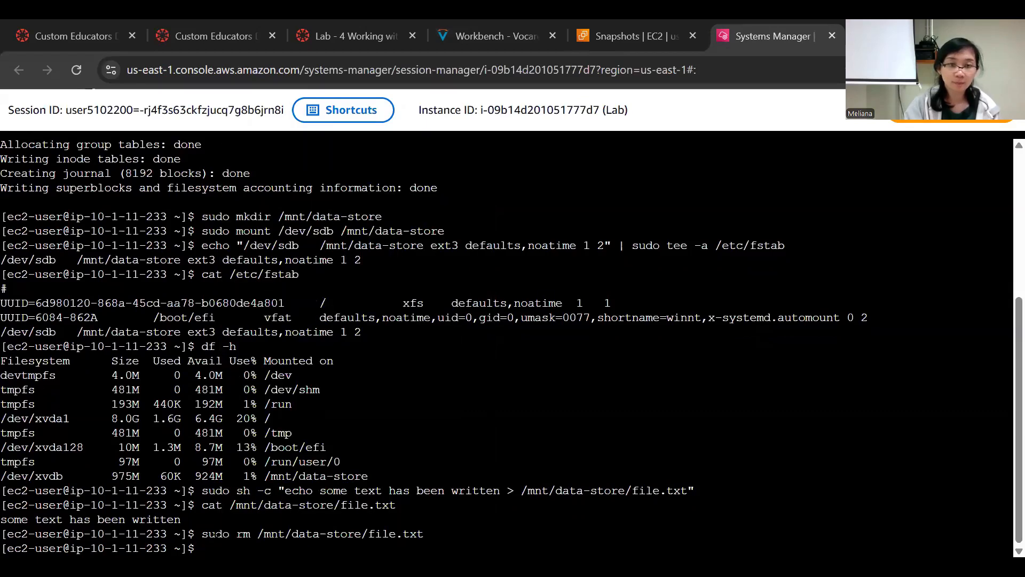
pyautogui.rightClick(208, 549)
pyautogui.click(235, 369)
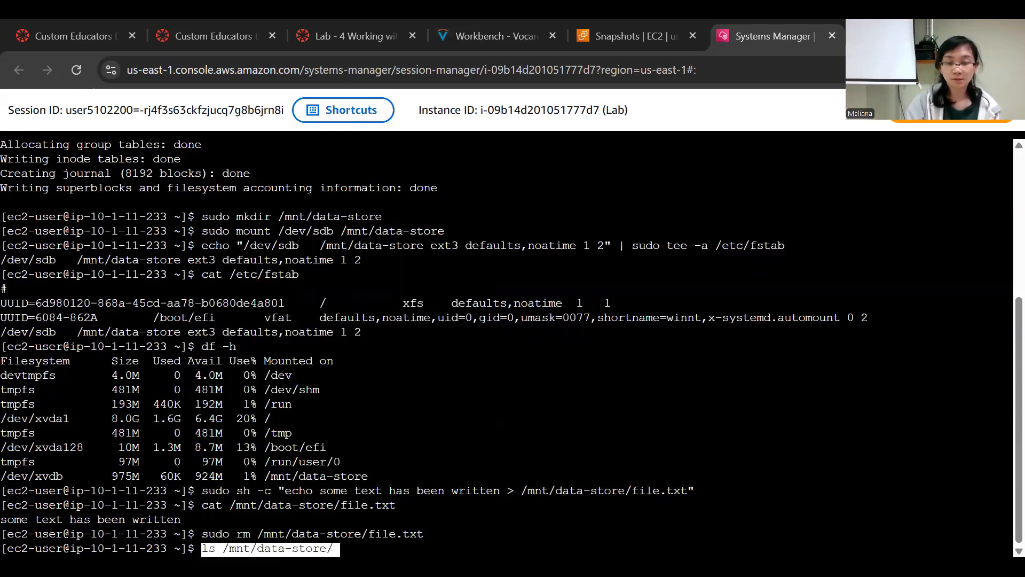
pyautogui.press('Return')
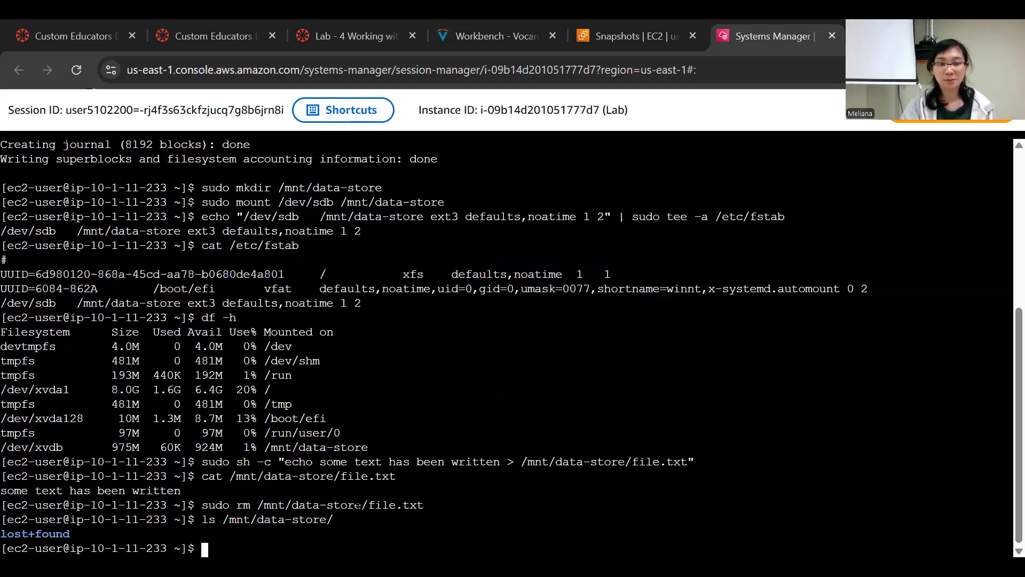
# - Read the first steps of Task 6 in the lab instructions and return to the EC2 snapshots list
pyautogui.click(470, 34)
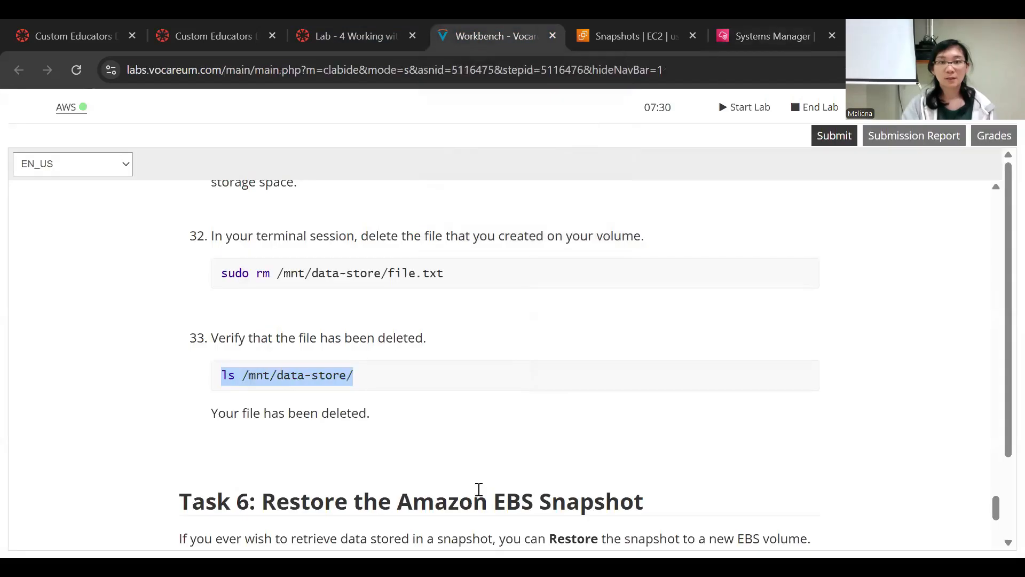
pyautogui.scroll(-4, 449, 400)
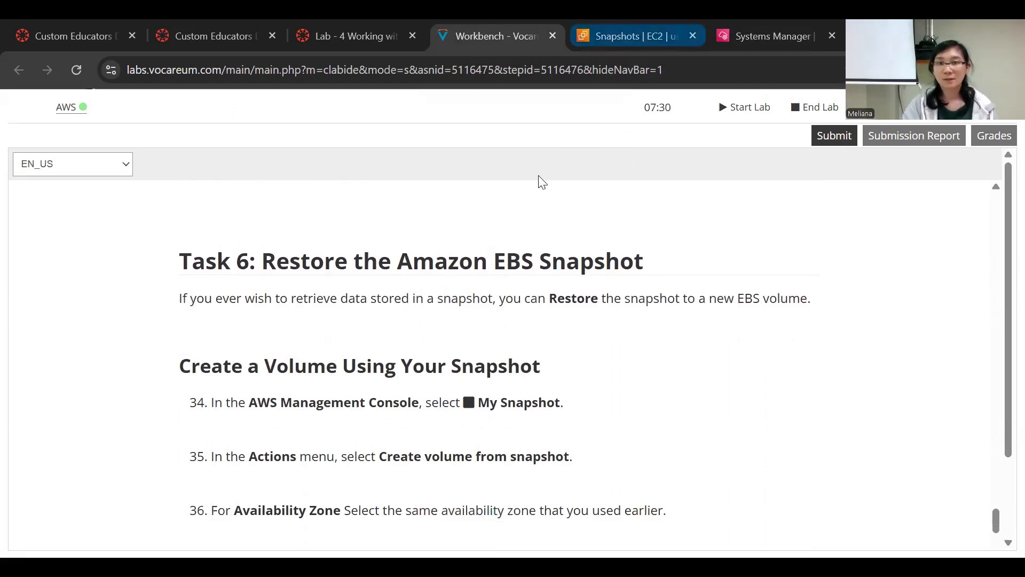
pyautogui.scroll(-1, 538, 184)
pyautogui.click(603, 38)
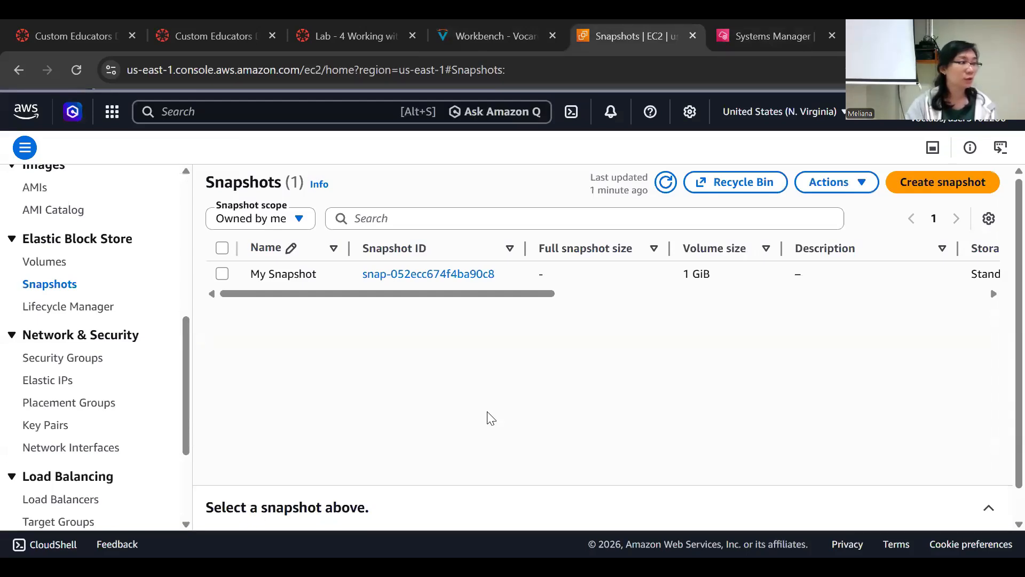
pyautogui.click(221, 272)
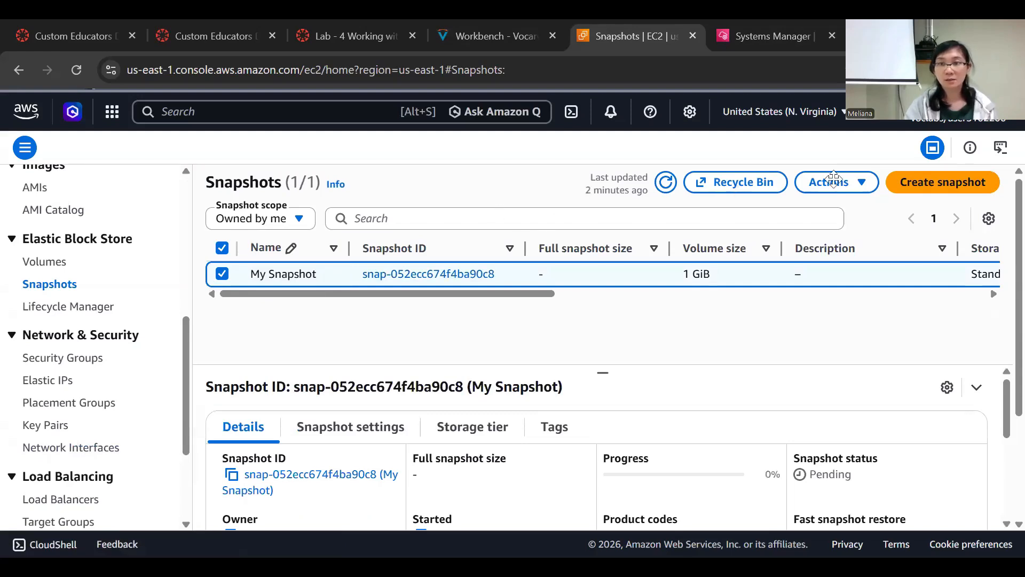
pyautogui.click(834, 183)
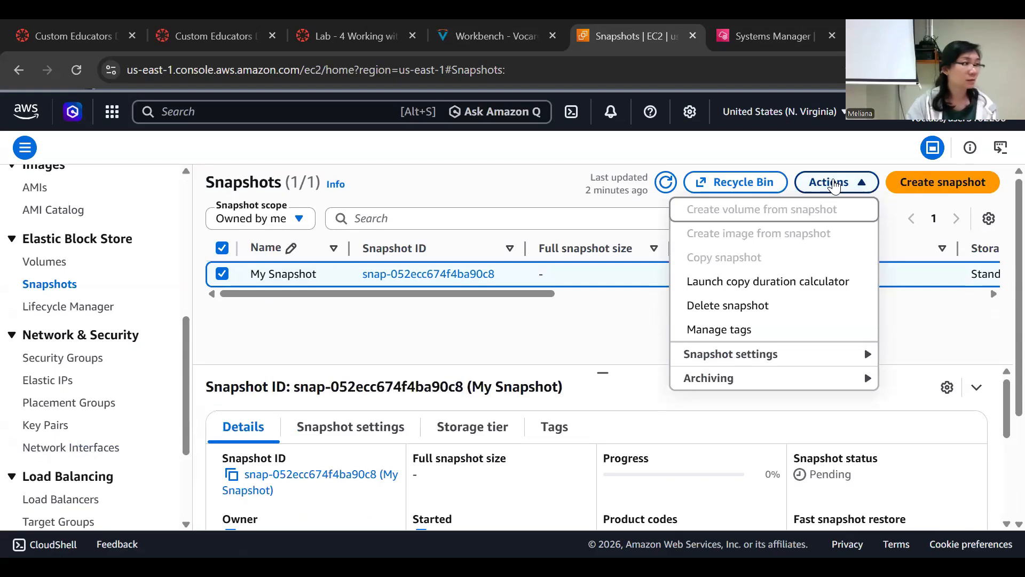
pyautogui.click(345, 336)
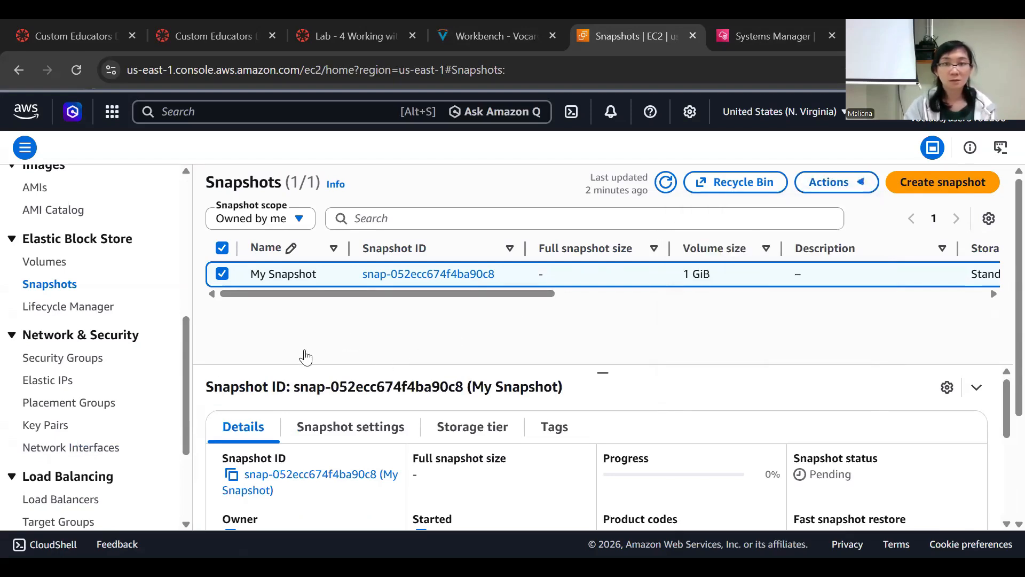
pyautogui.click(665, 182)
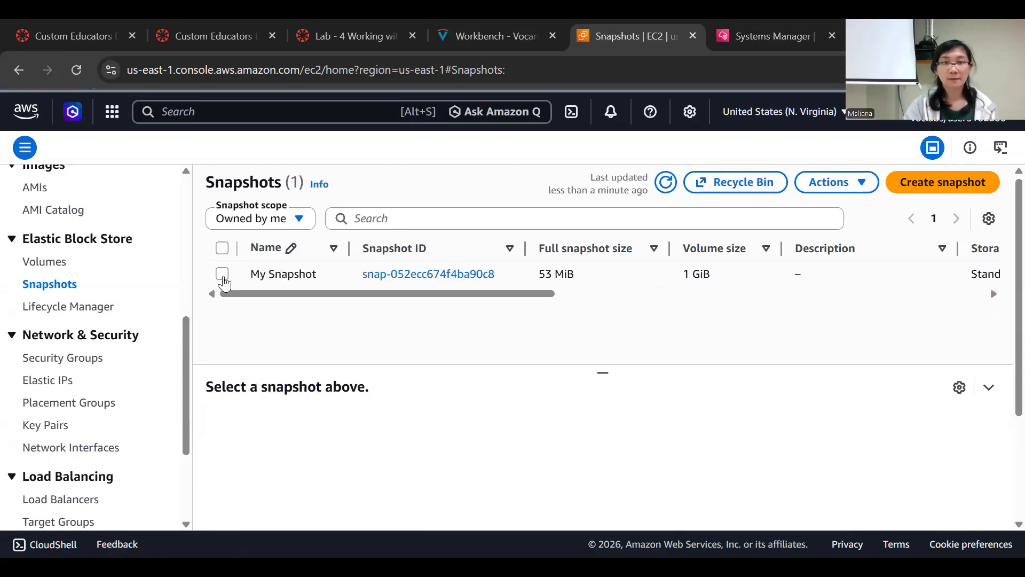
pyautogui.click(222, 274)
pyautogui.click(820, 184)
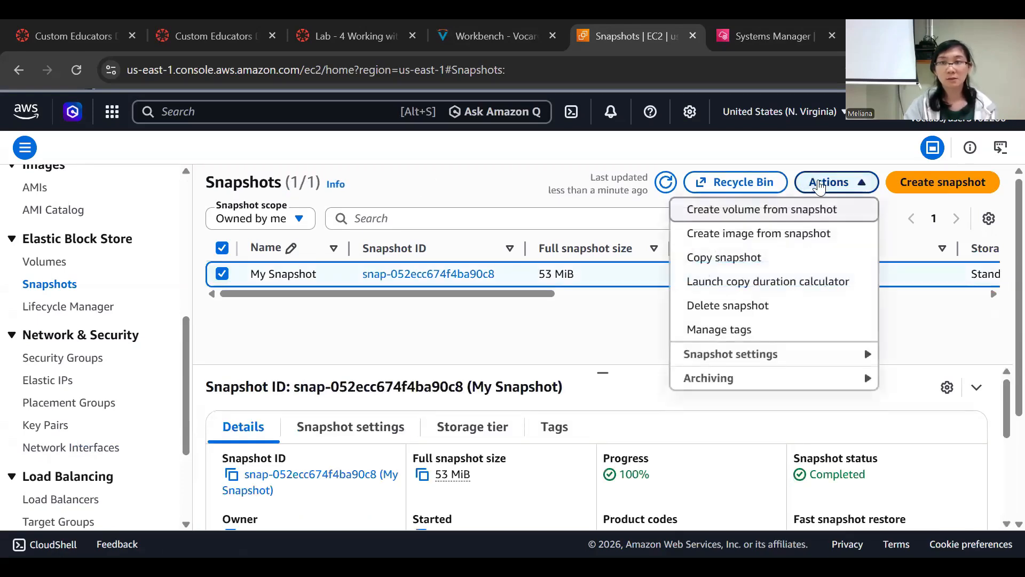
pyautogui.click(421, 322)
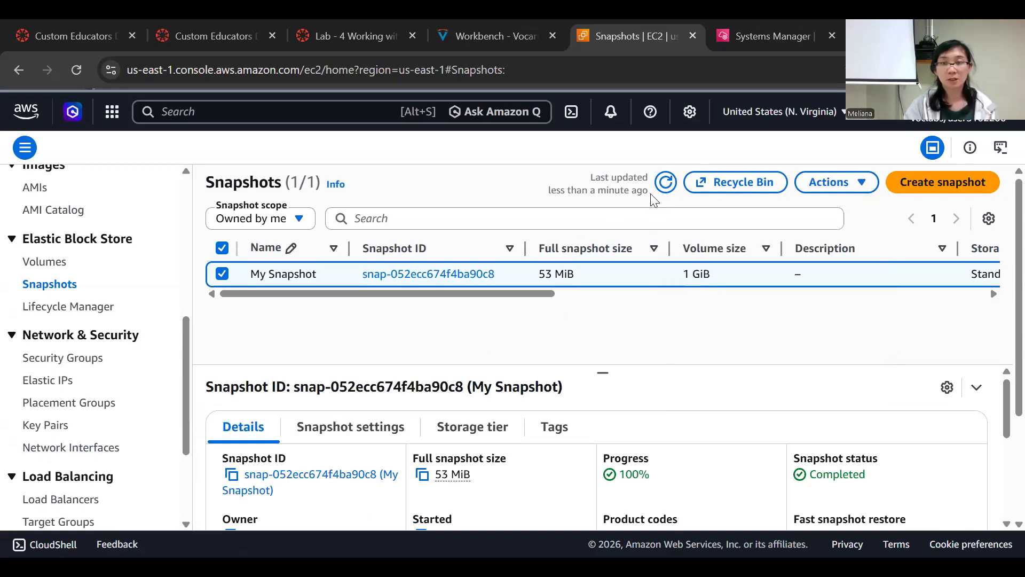
# - Refresh the snapshots list, select My Snapshot and start creating a volume from it
pyautogui.click(666, 183)
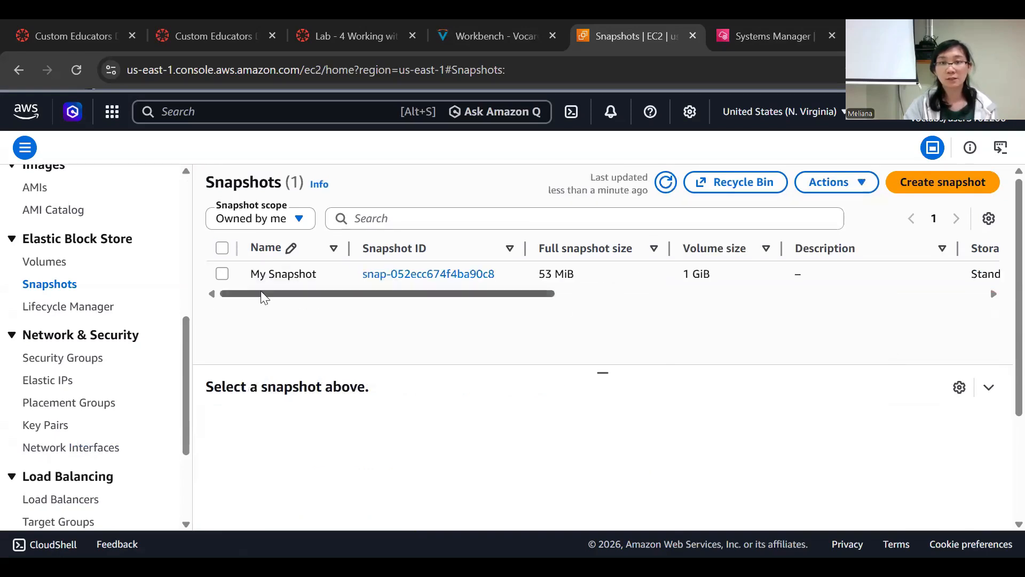
pyautogui.click(222, 274)
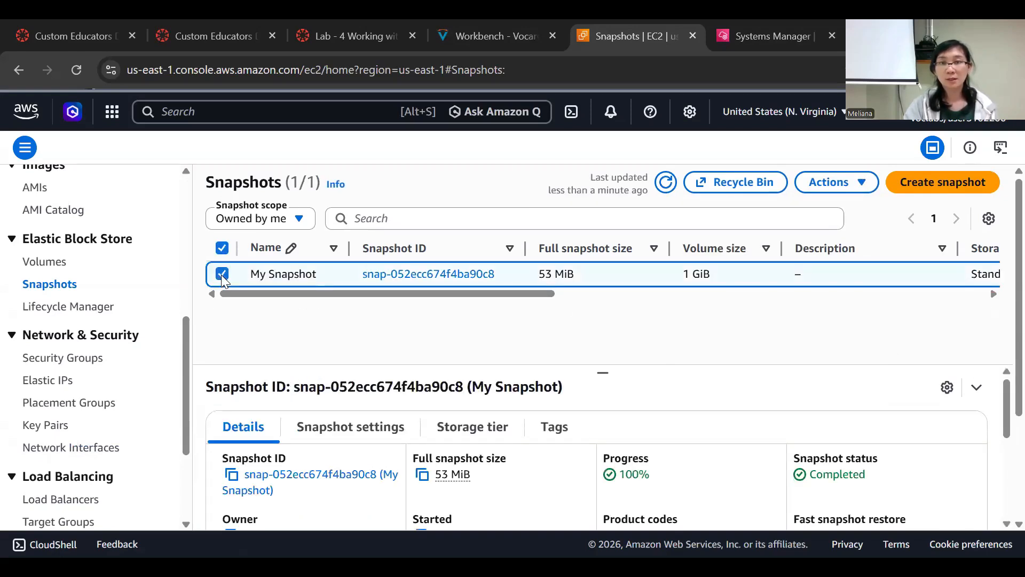
pyautogui.click(835, 183)
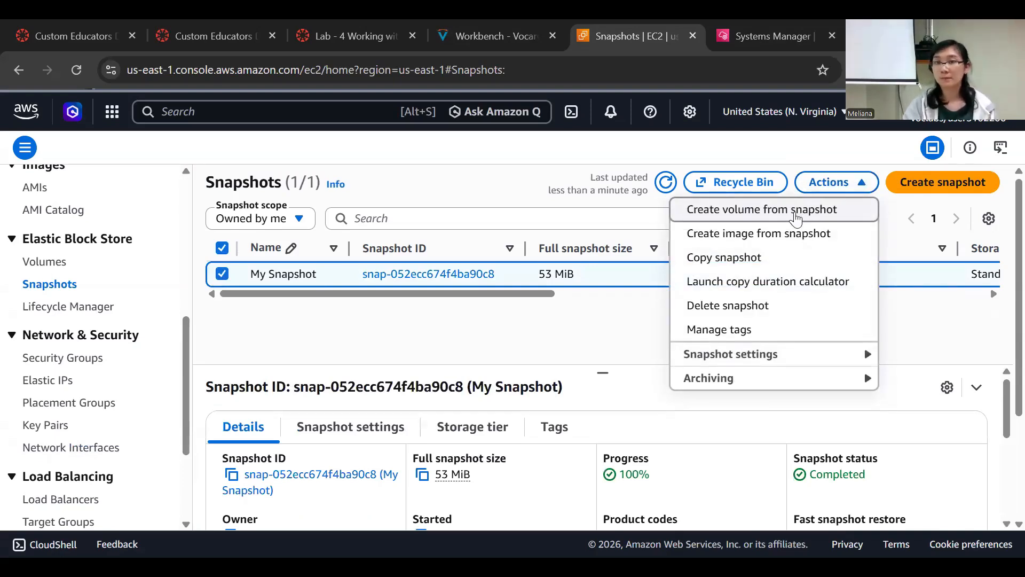
pyautogui.click(795, 213)
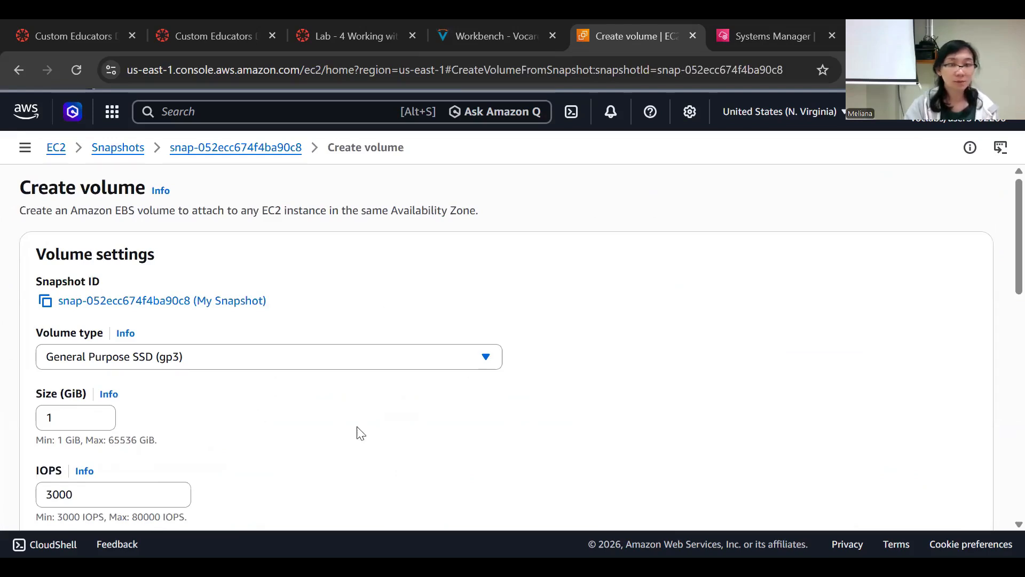
# - Add a tag to the new volume with the key Name and the value Restored Volume
pyautogui.scroll(-5, 357, 430)
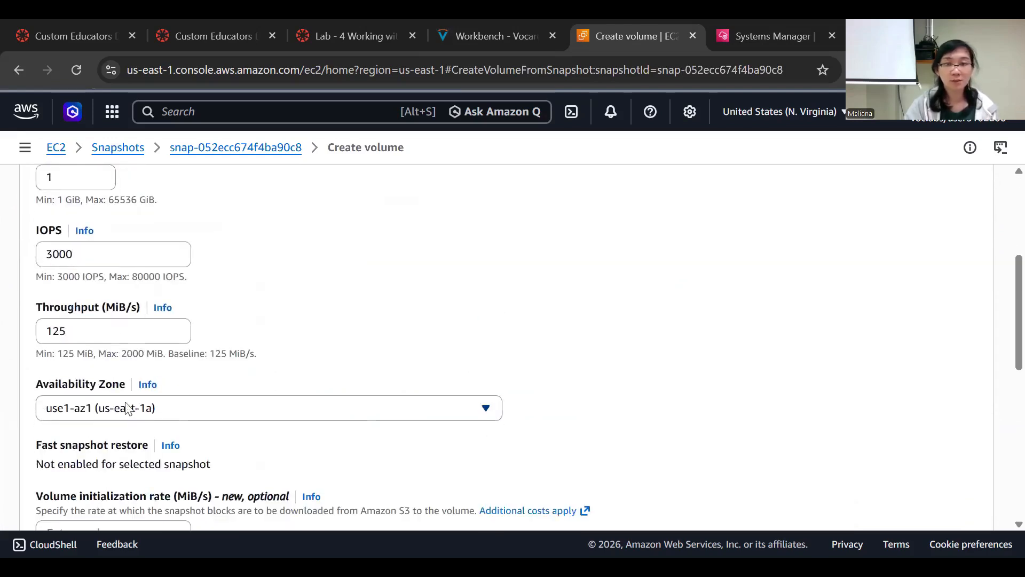
pyautogui.scroll(-2, 216, 402)
pyautogui.scroll(-5, 219, 404)
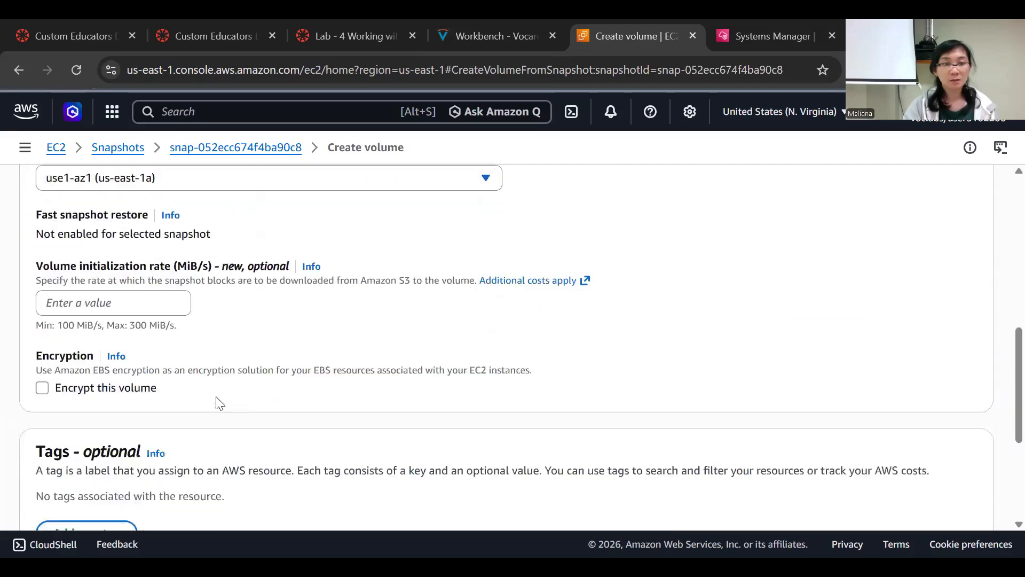
pyautogui.click(83, 446)
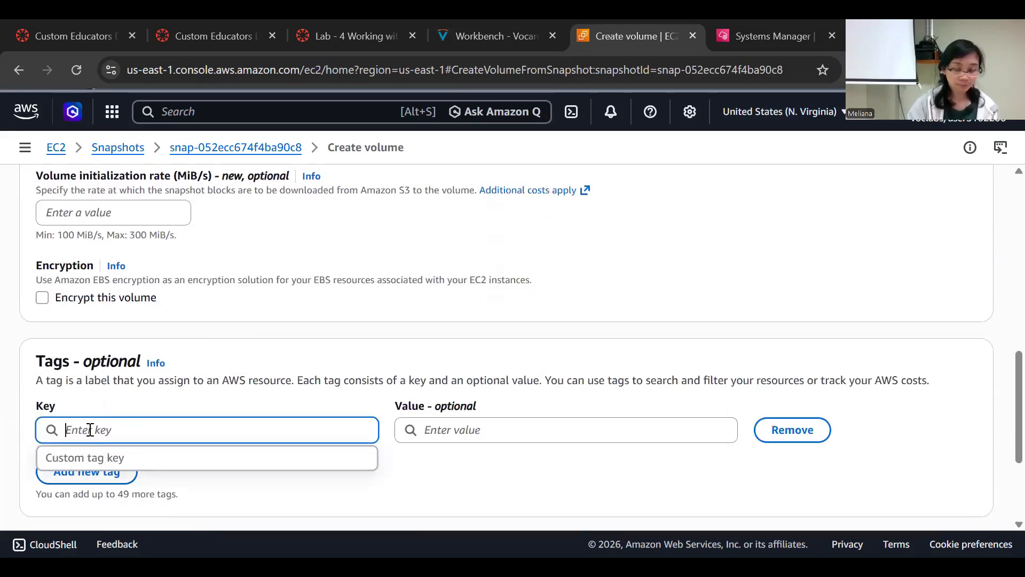
pyautogui.write('Name')
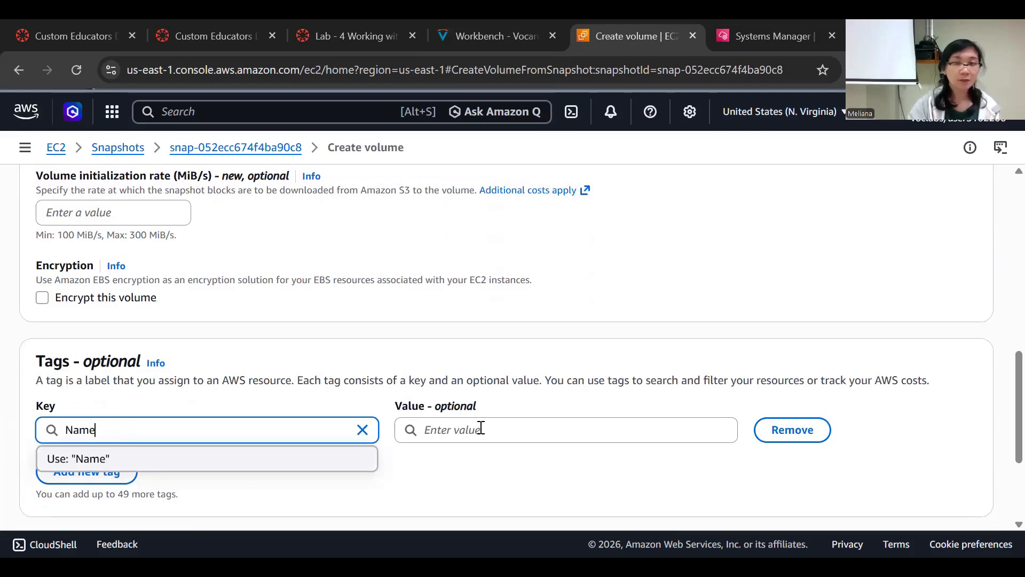
pyautogui.click(480, 428)
pyautogui.write('R')
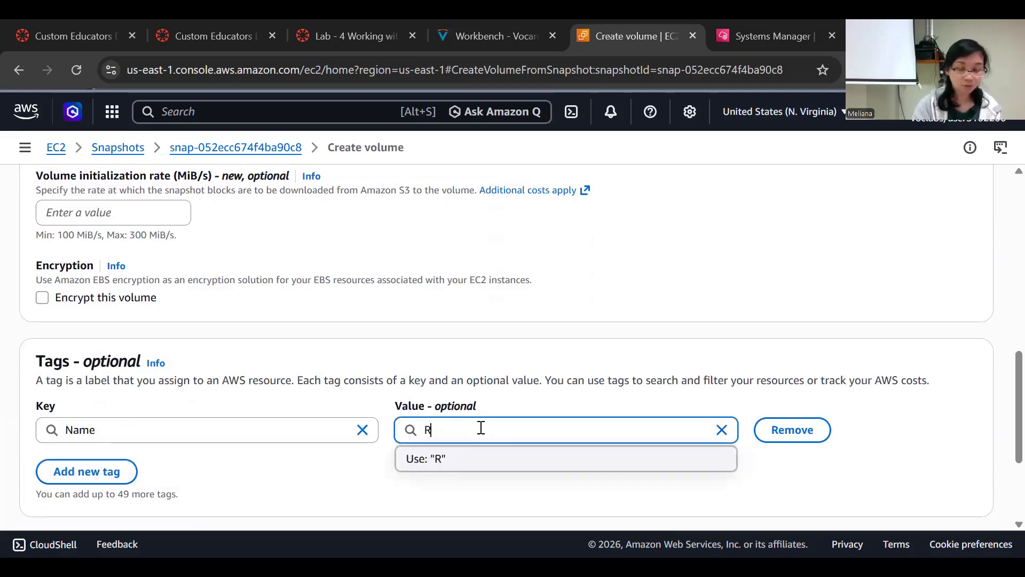
pyautogui.write('estored')
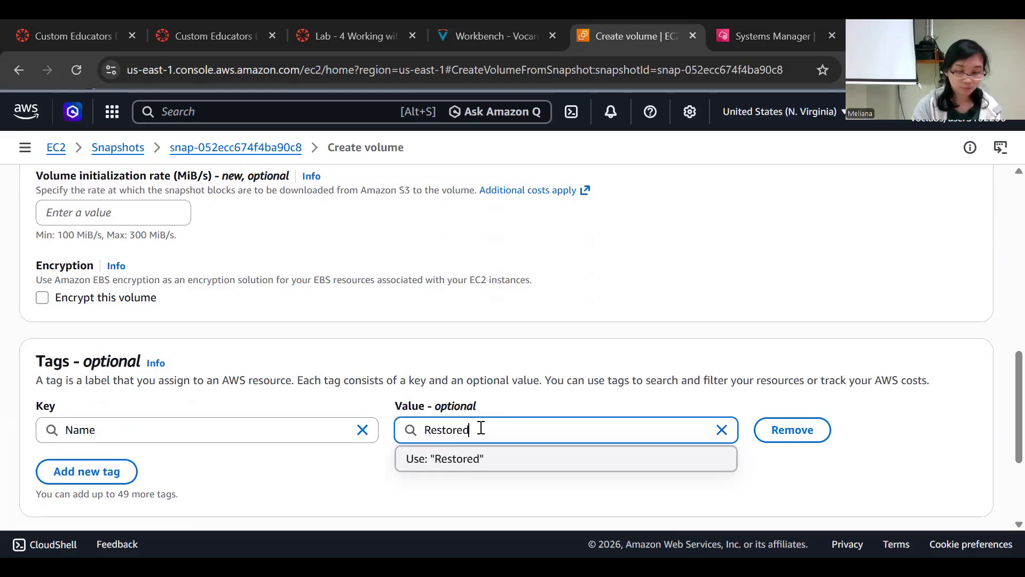
pyautogui.write(' Volume')
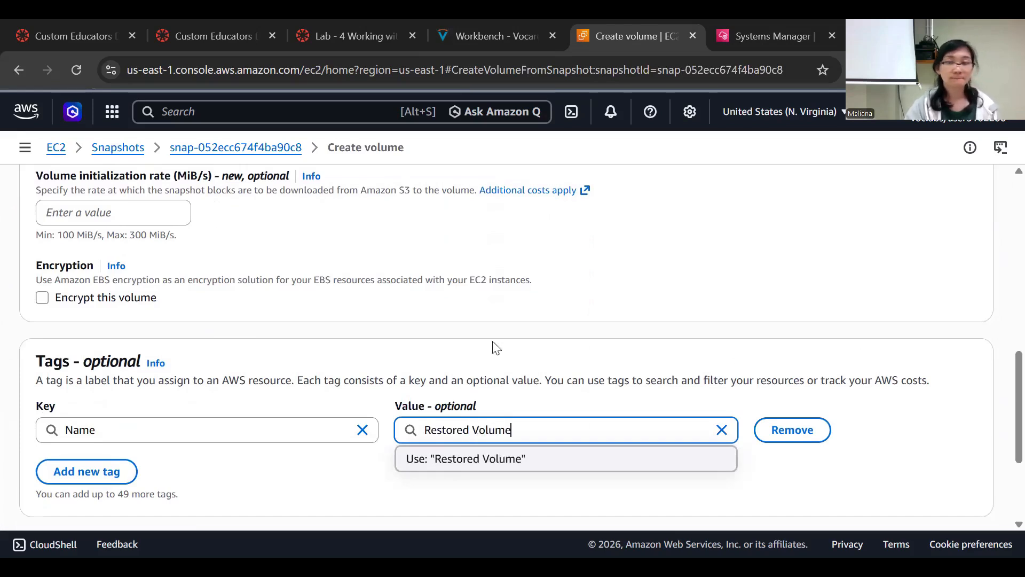
# - Create the tagged volume from the snapshot and open the list of EBS volumes
pyautogui.scroll(-3, 710, 359)
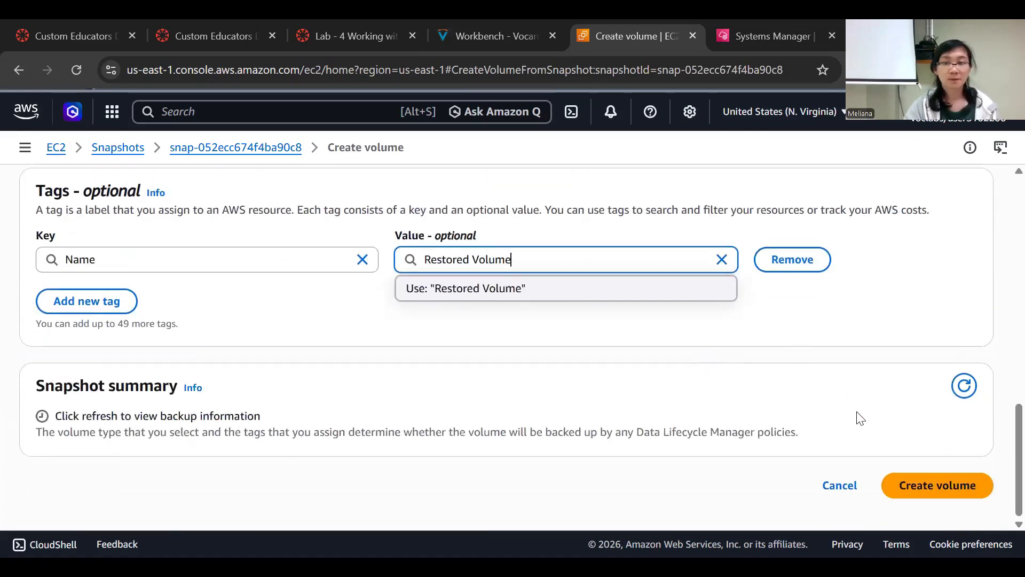
pyautogui.click(937, 487)
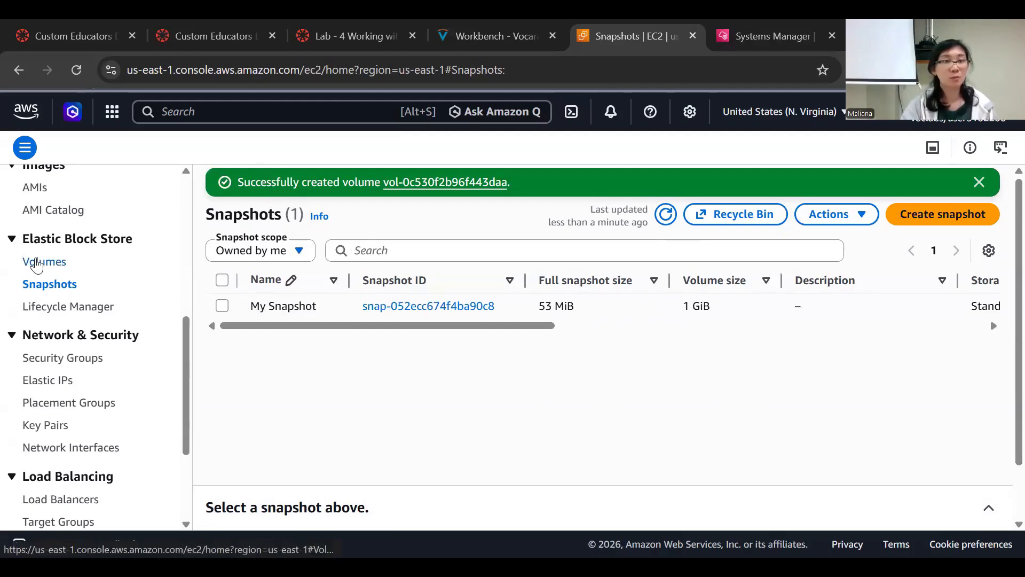
pyautogui.click(36, 263)
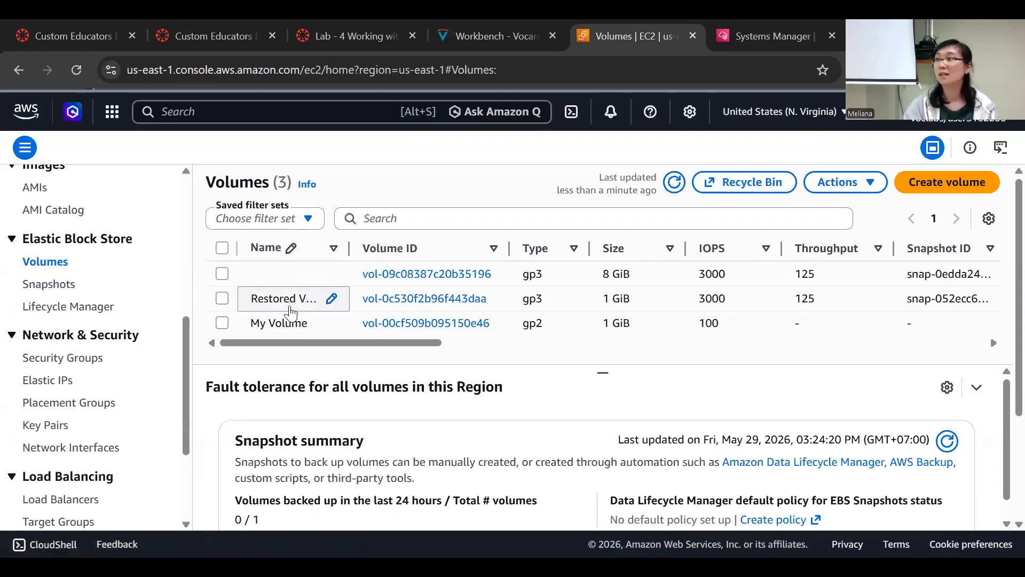
# - Start attaching the Restored Volume and choose the running Lab instance as its target
pyautogui.click(222, 299)
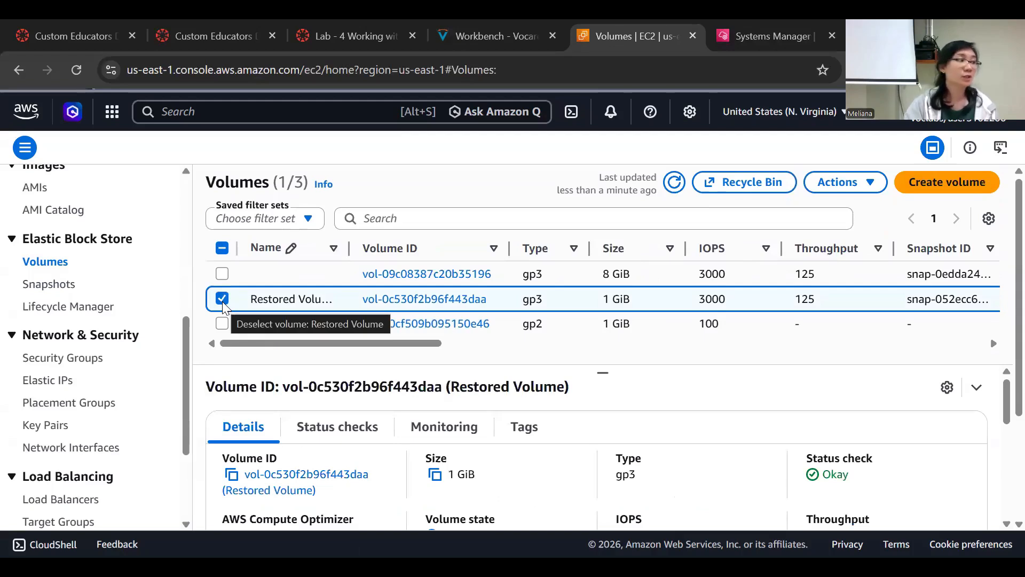
pyautogui.click(835, 184)
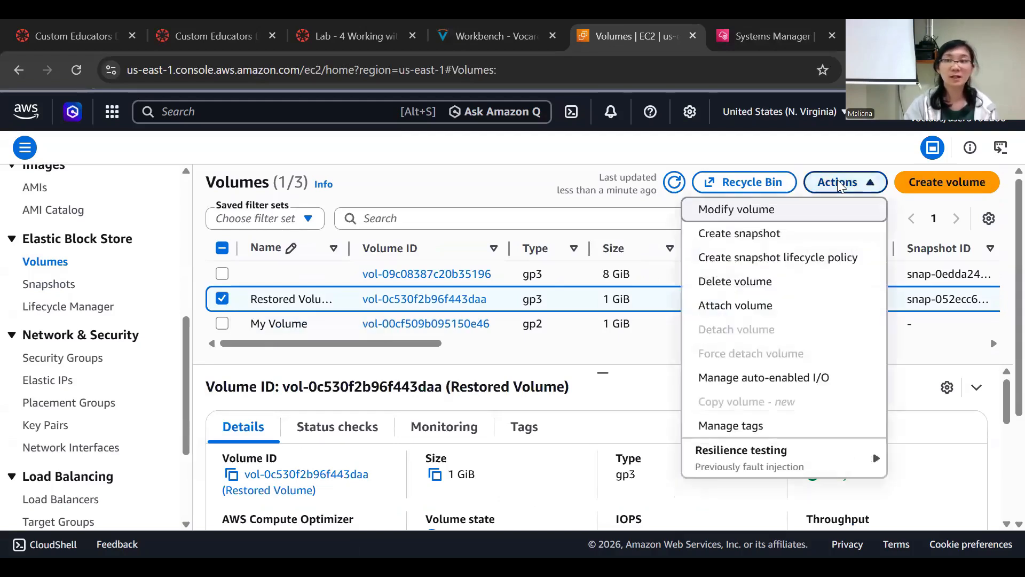
pyautogui.click(720, 311)
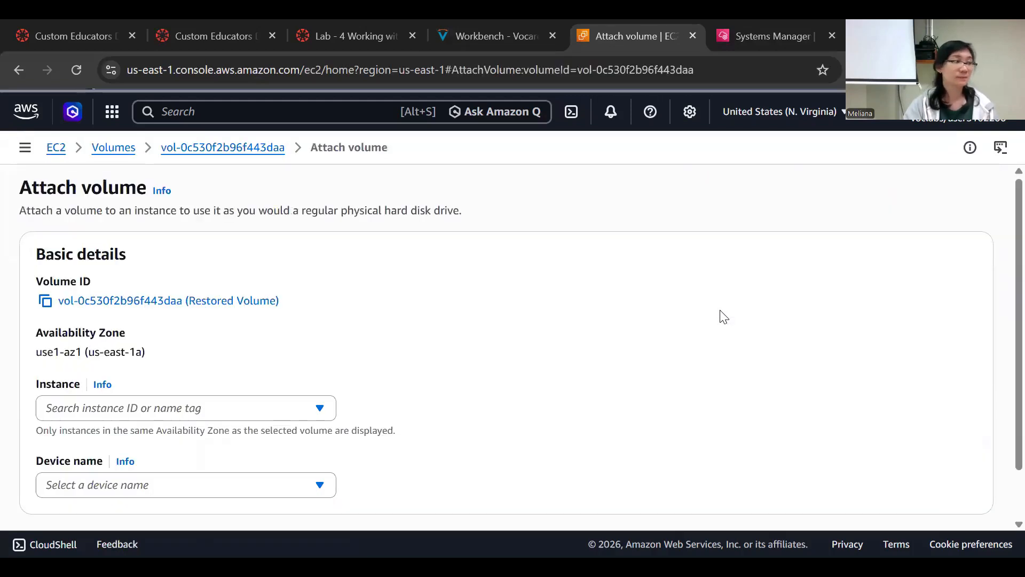
pyautogui.click(137, 409)
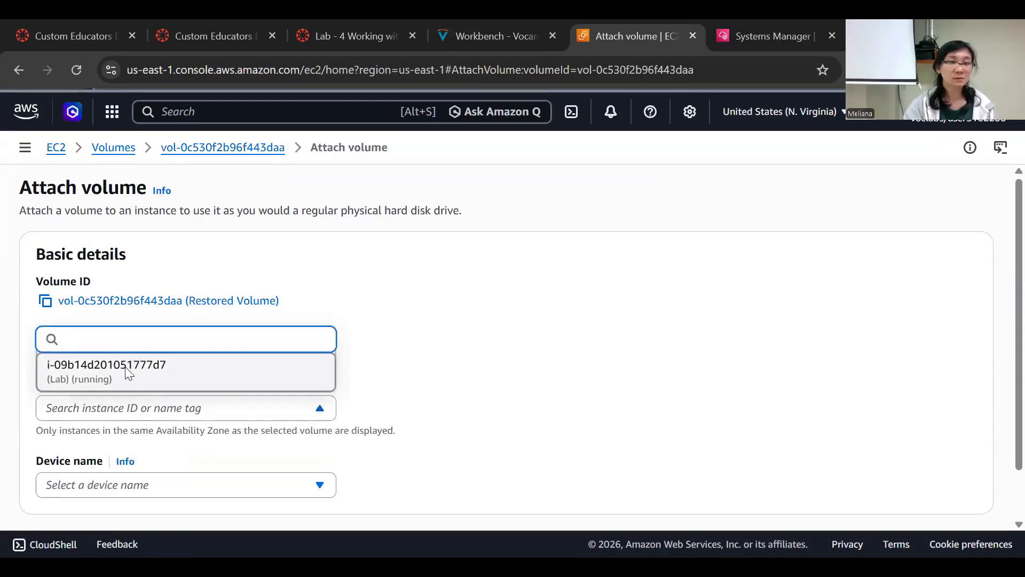
pyautogui.click(128, 368)
pyautogui.scroll(-2, 263, 381)
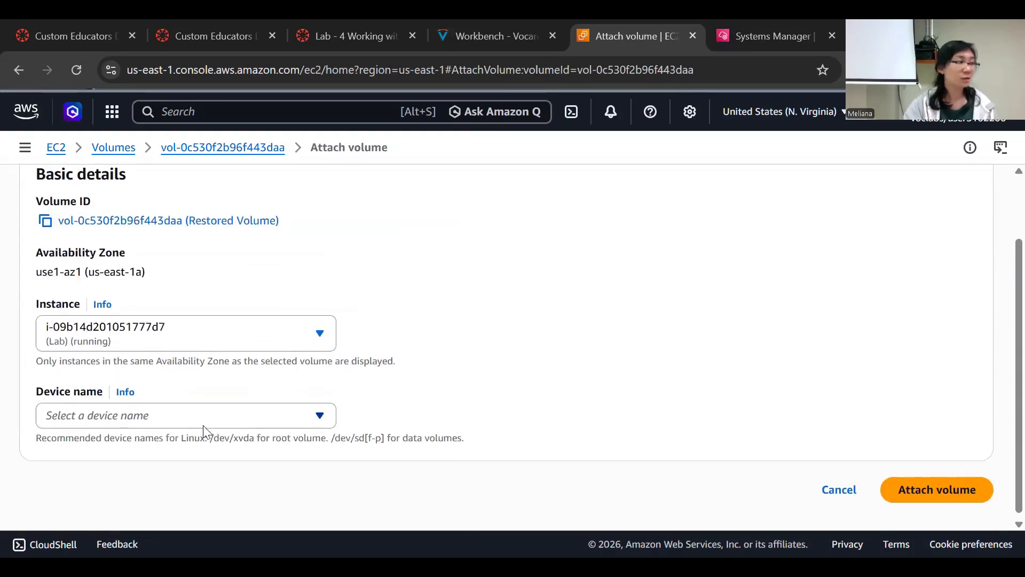
# - Set the device name to /dev/sdc and attach the volume to the instance
pyautogui.click(175, 419)
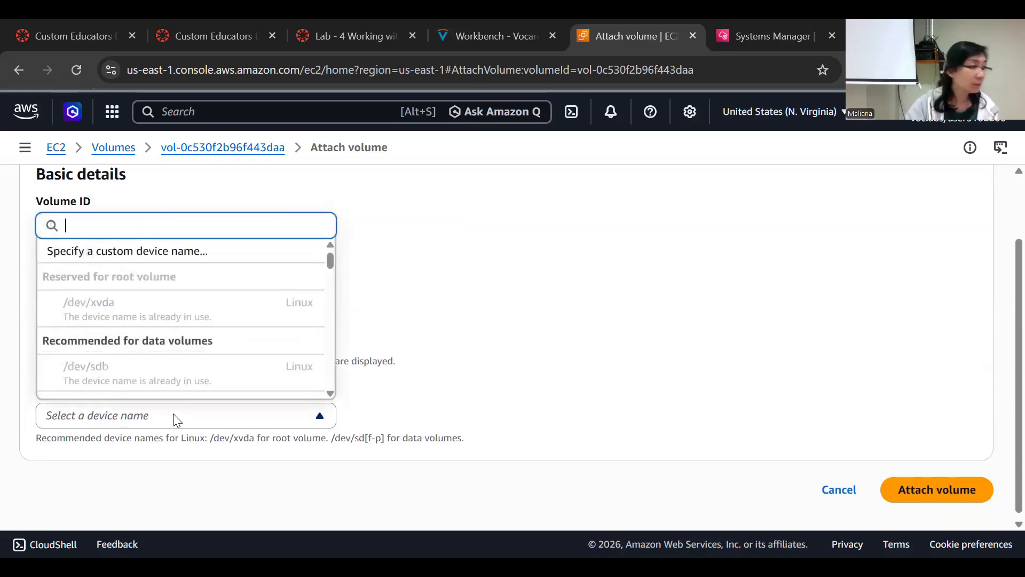
pyautogui.scroll(-2, 183, 304)
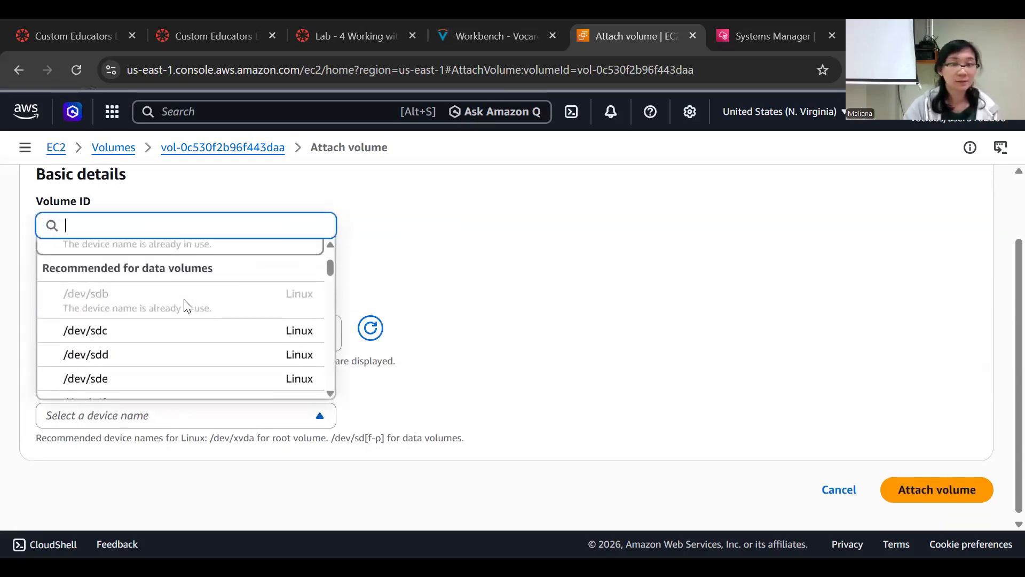
pyautogui.click(115, 334)
pyautogui.scroll(-2, 631, 321)
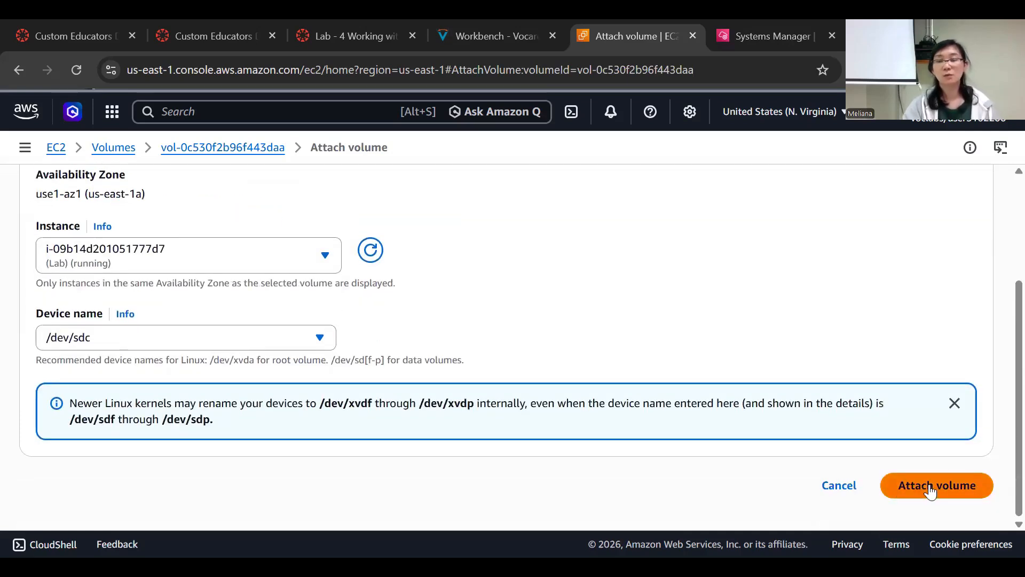
pyautogui.click(930, 487)
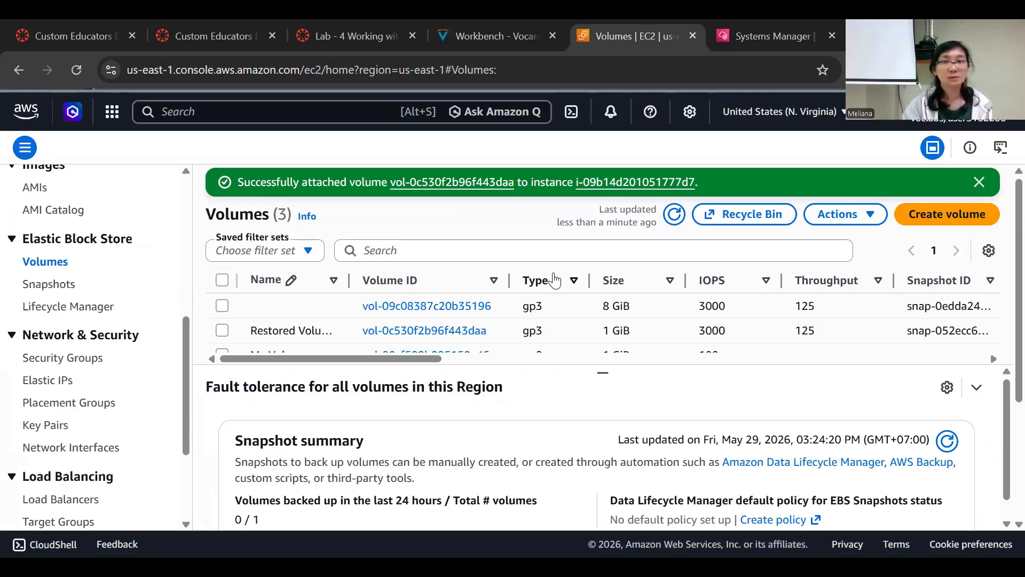
# - Copy sudo mkdir /mnt/data-store2 from step 44 of the lab instructions and run it in the Session Manager terminal
pyautogui.click(469, 36)
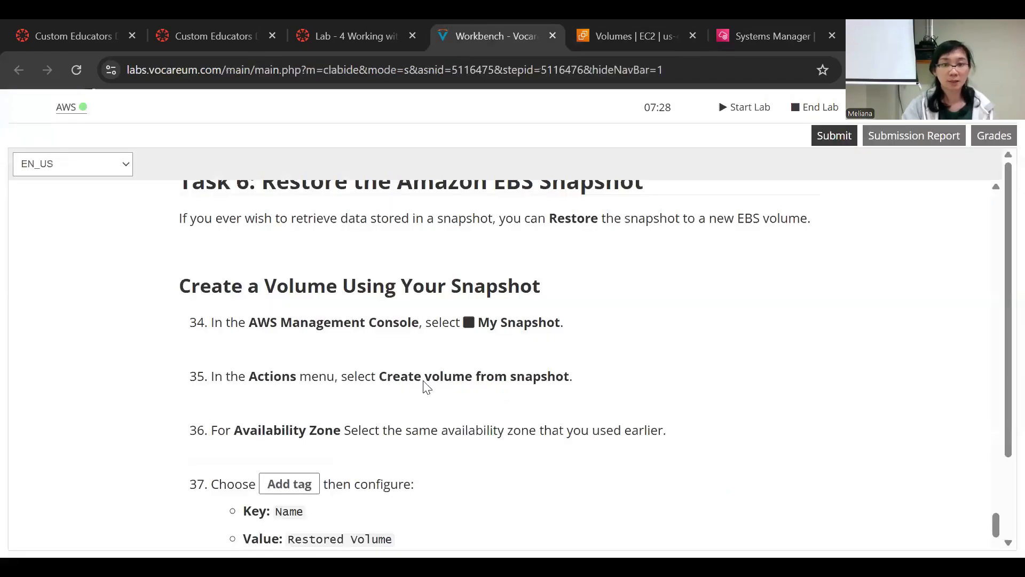
pyautogui.scroll(-10, 423, 386)
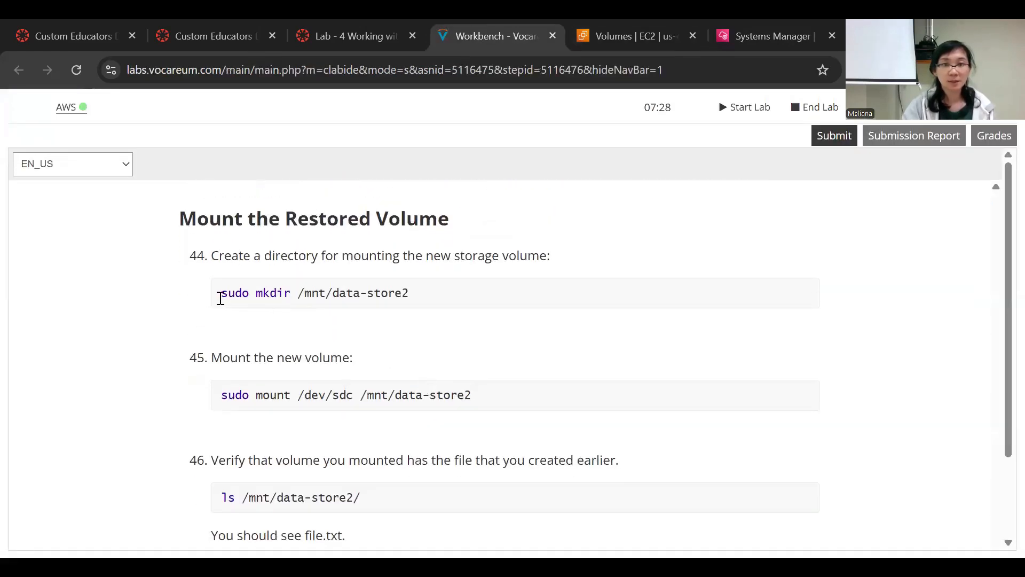
pyautogui.moveTo(221, 298); pyautogui.dragTo(404, 291)
pyautogui.rightClick(369, 295)
pyautogui.click(421, 320)
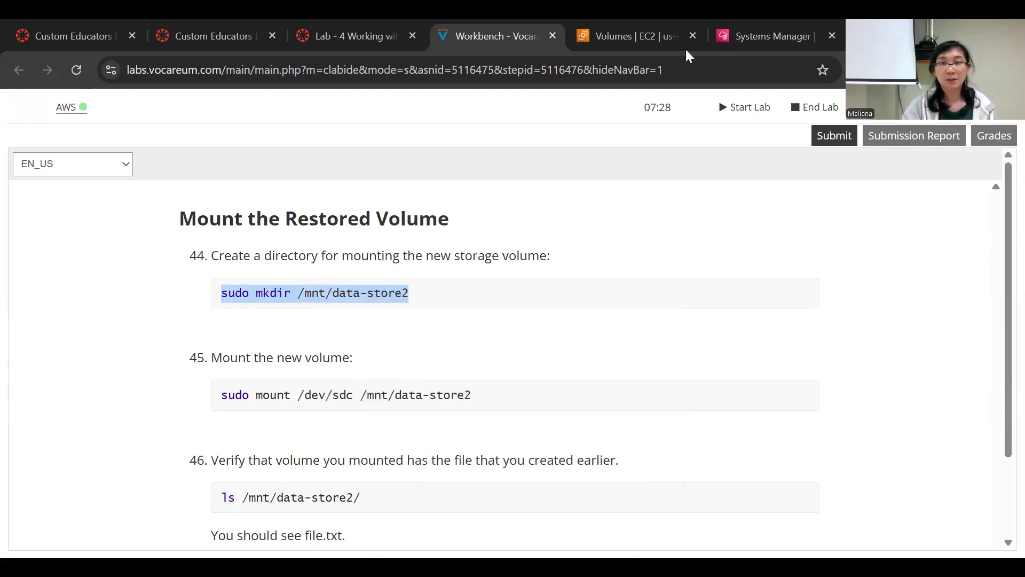
pyautogui.click(735, 36)
pyautogui.rightClick(203, 532)
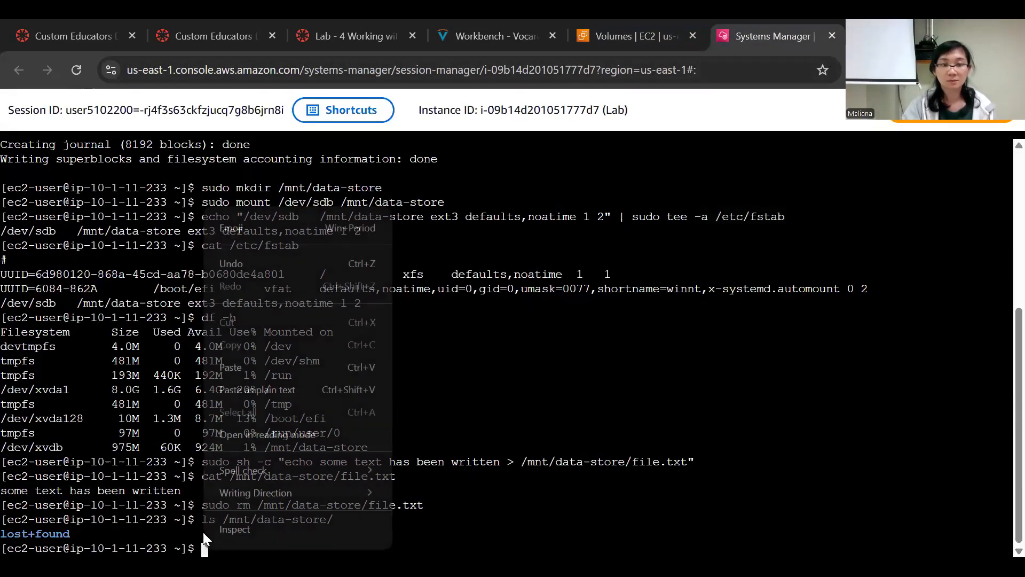
pyautogui.click(255, 374)
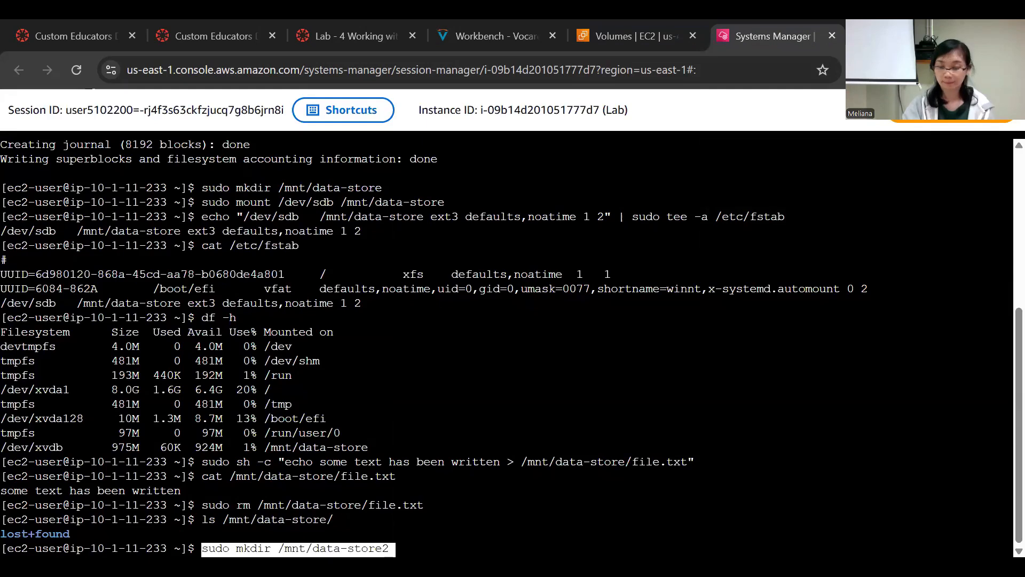
pyautogui.press('Return')
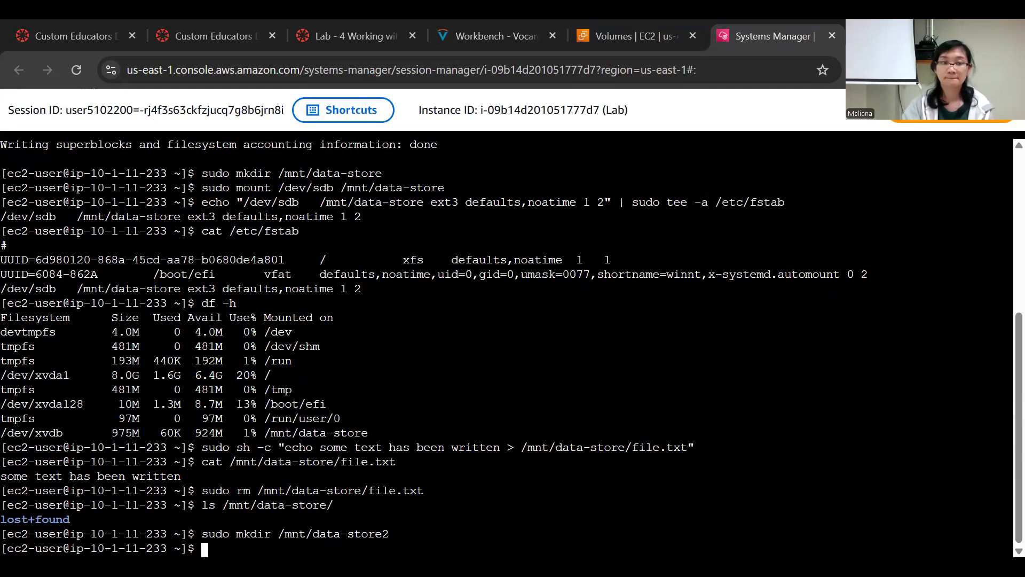
# - Copy sudo mount /dev/sdc /mnt/data-store2 from step 45 of the lab instructions and run it in the terminal
pyautogui.click(482, 30)
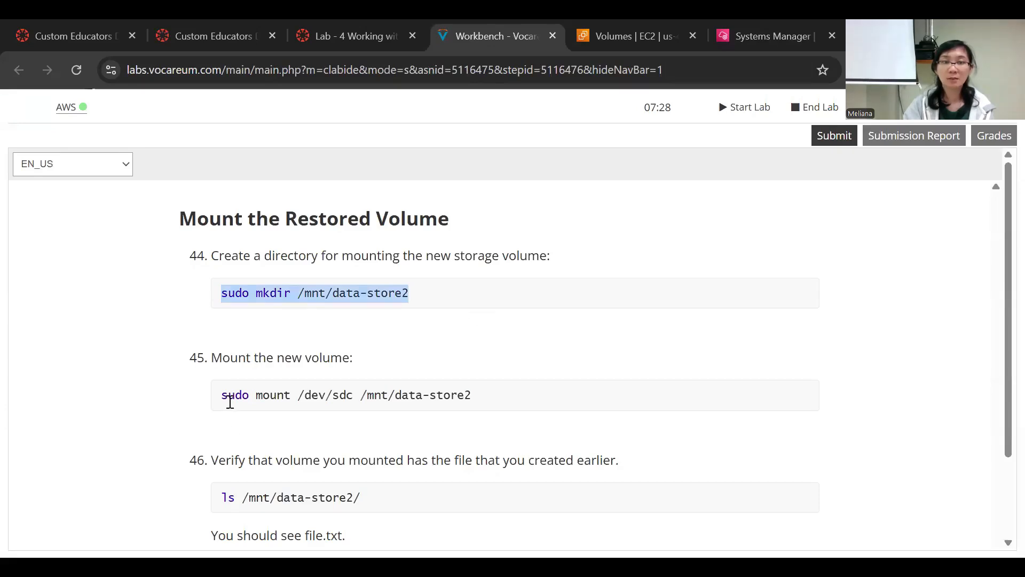
pyautogui.moveTo(222, 392); pyautogui.dragTo(497, 387)
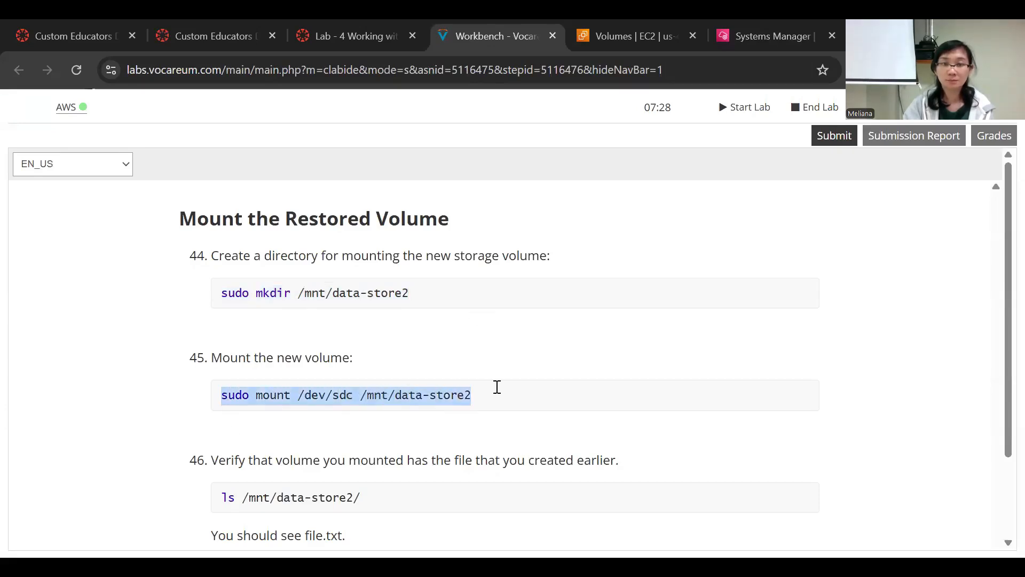
pyautogui.rightClick(356, 395)
pyautogui.click(430, 169)
pyautogui.click(755, 33)
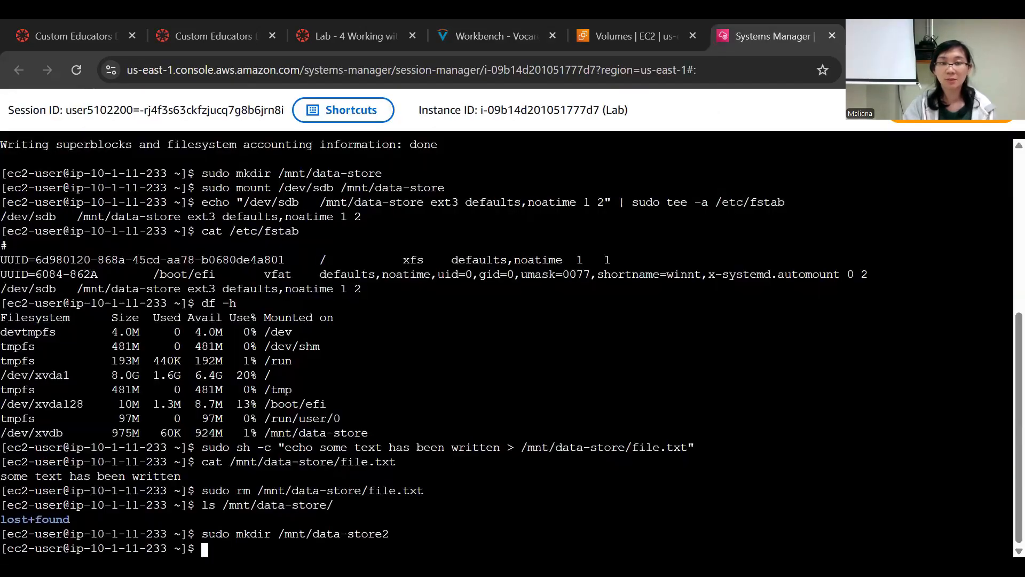
pyautogui.rightClick(214, 550)
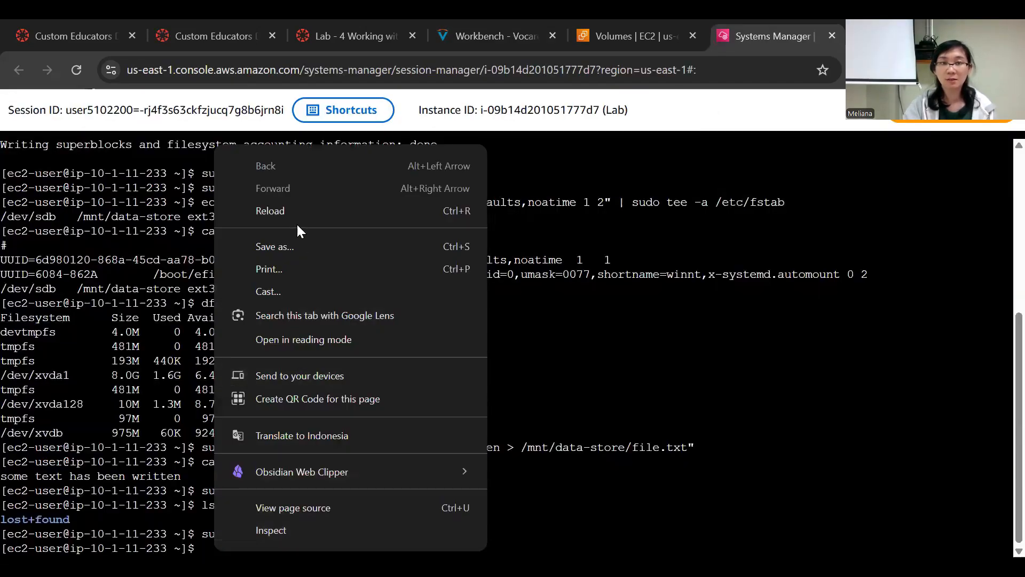
pyautogui.click(496, 34)
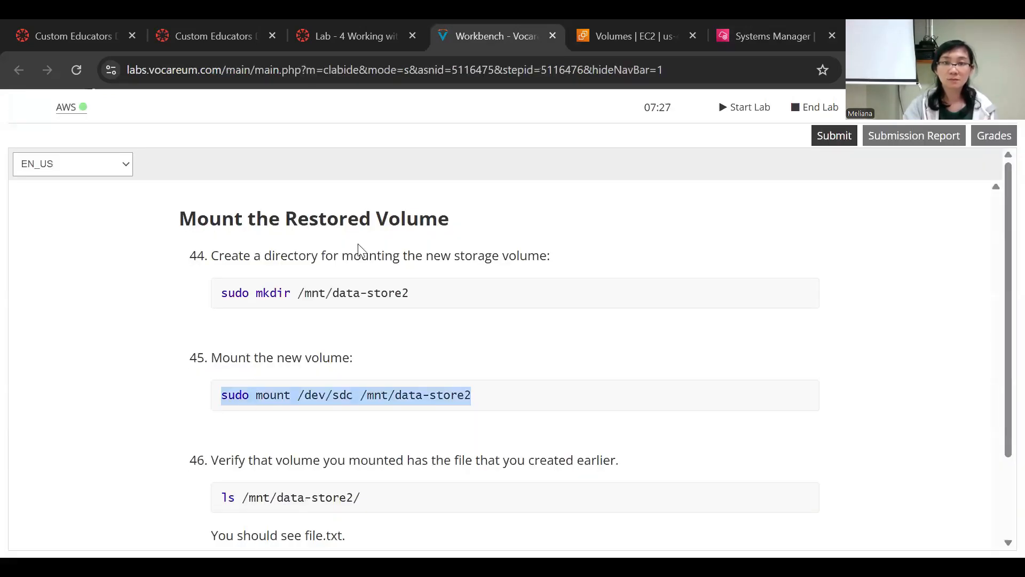
pyautogui.rightClick(255, 395)
pyautogui.click(758, 35)
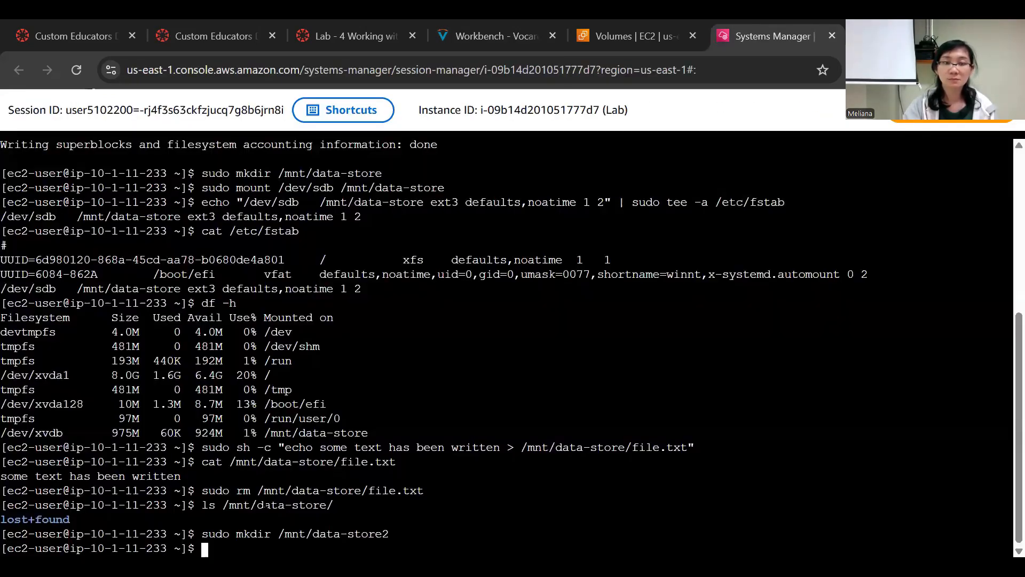
pyautogui.rightClick(208, 532)
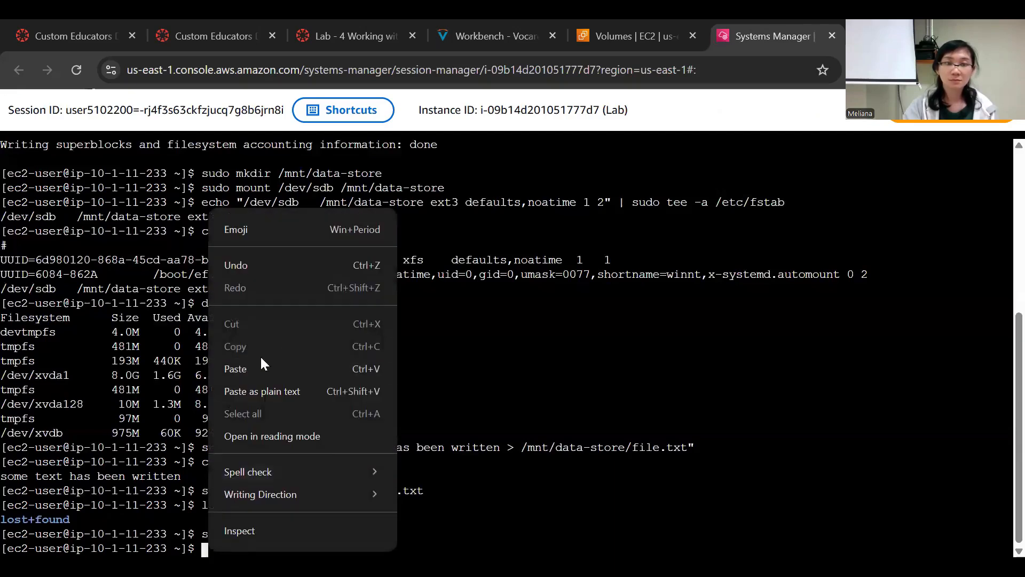
pyautogui.click(261, 367)
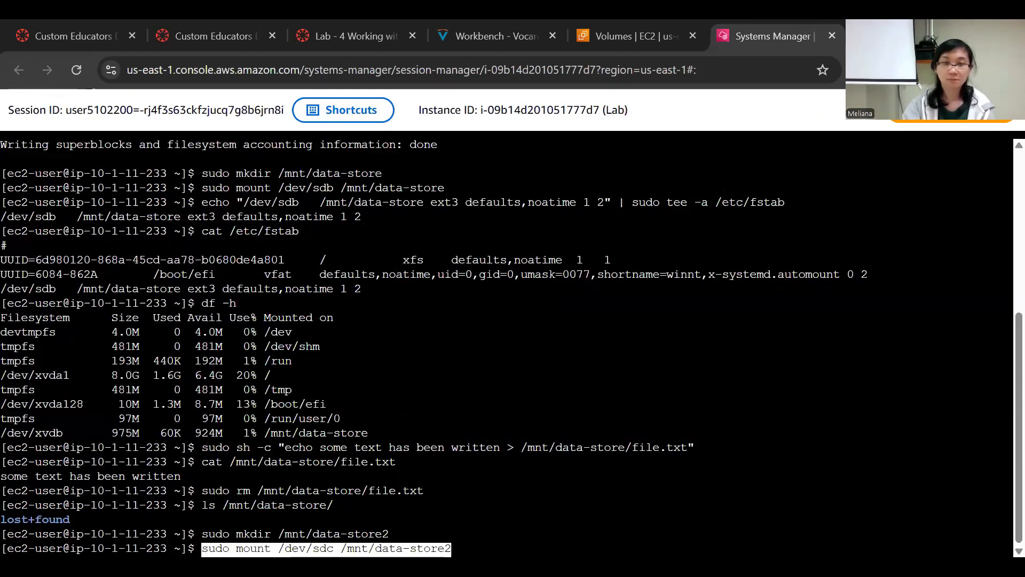
pyautogui.press('Return')
# - Copy ls /mnt/data-store2/ from step 46 of the lab instructions and run it in the terminal to check for the restored file
pyautogui.click(496, 36)
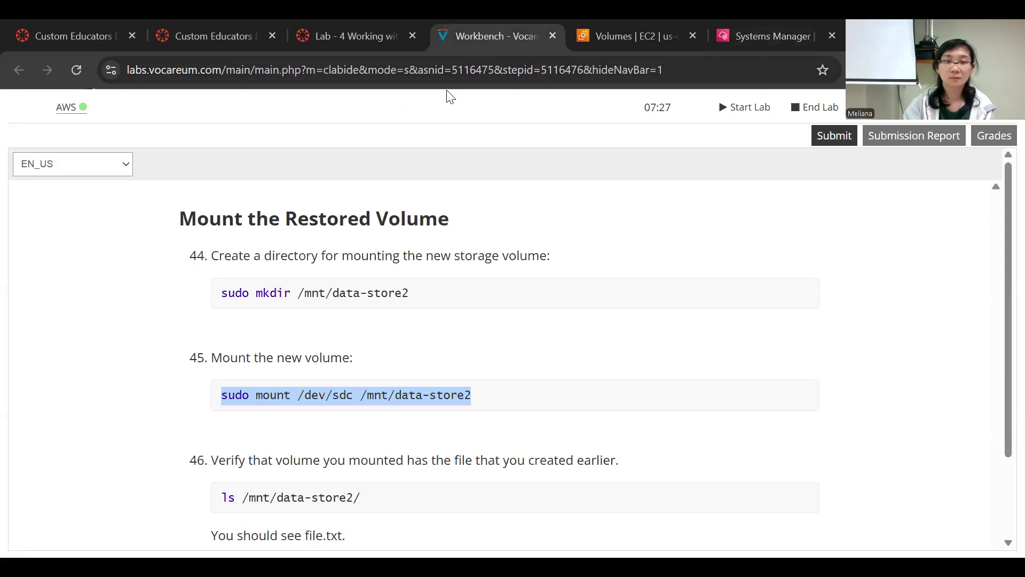
pyautogui.scroll(-3, 531, 425)
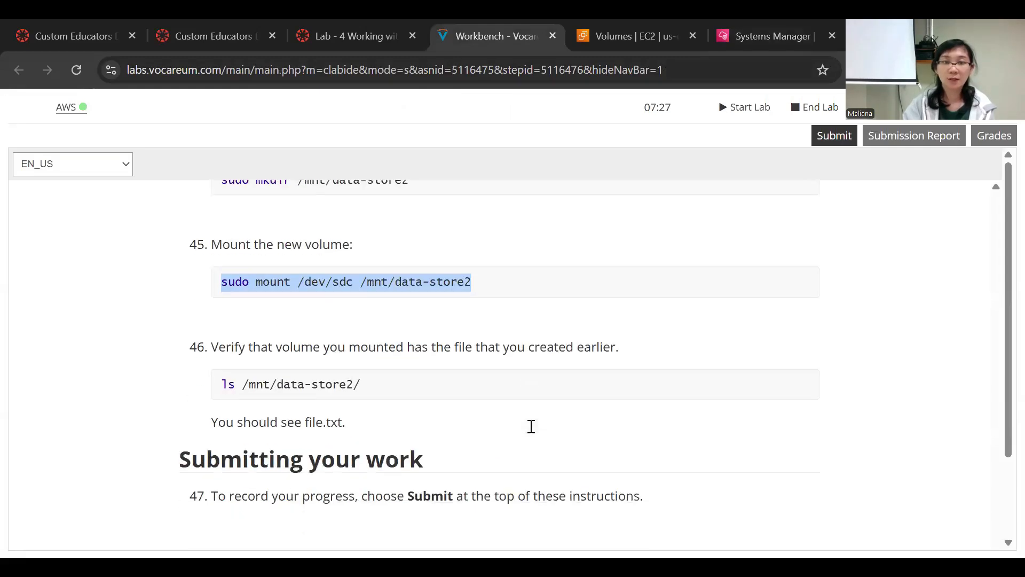
pyautogui.moveTo(217, 337); pyautogui.dragTo(374, 335)
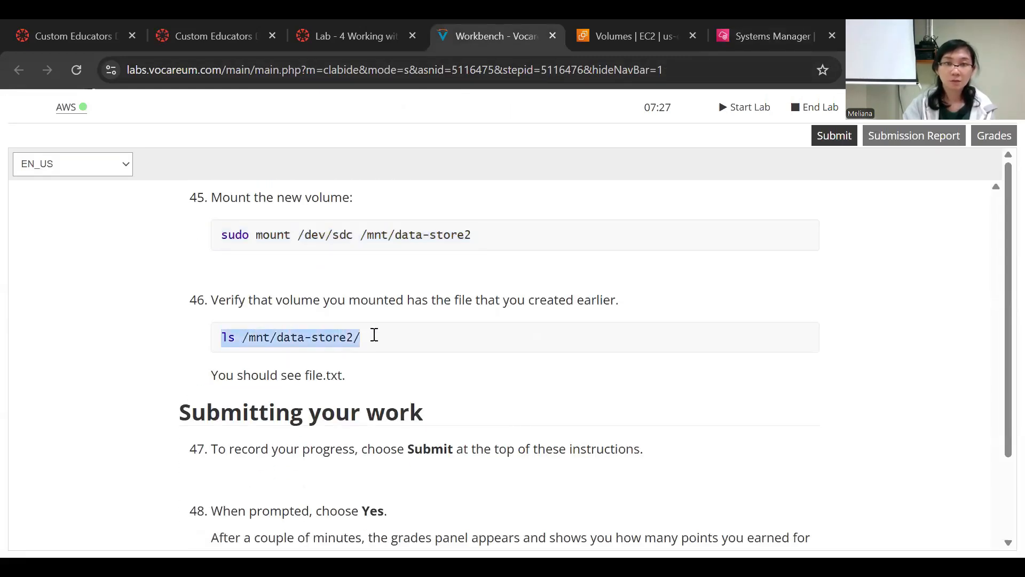
pyautogui.rightClick(268, 335)
pyautogui.click(333, 109)
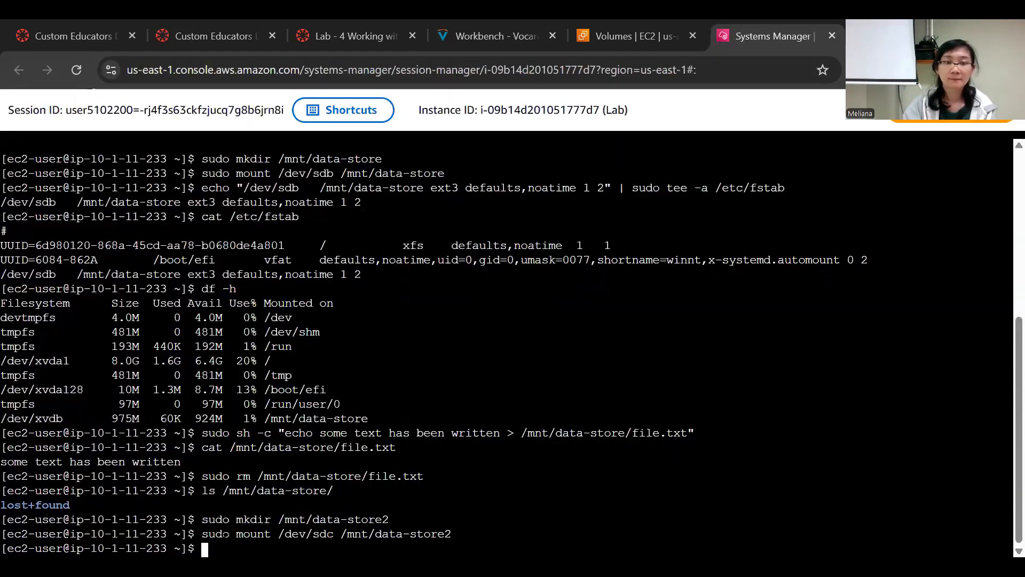
pyautogui.rightClick(208, 532)
pyautogui.click(235, 370)
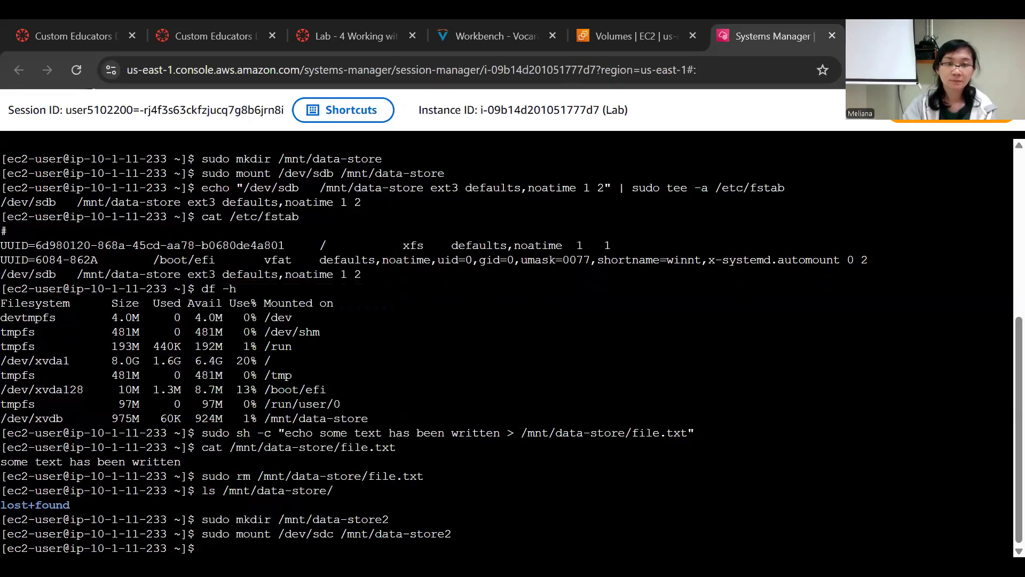
pyautogui.press('Return')
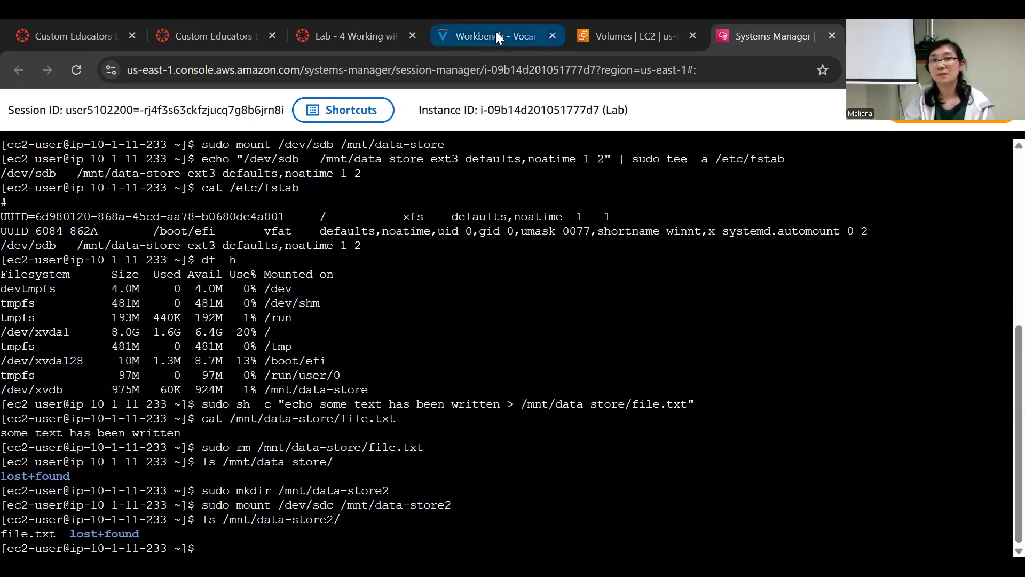
# - Return to the lab instructions in the Vocareum workbench and submit the lab work, confirming the submission
pyautogui.click(357, 33)
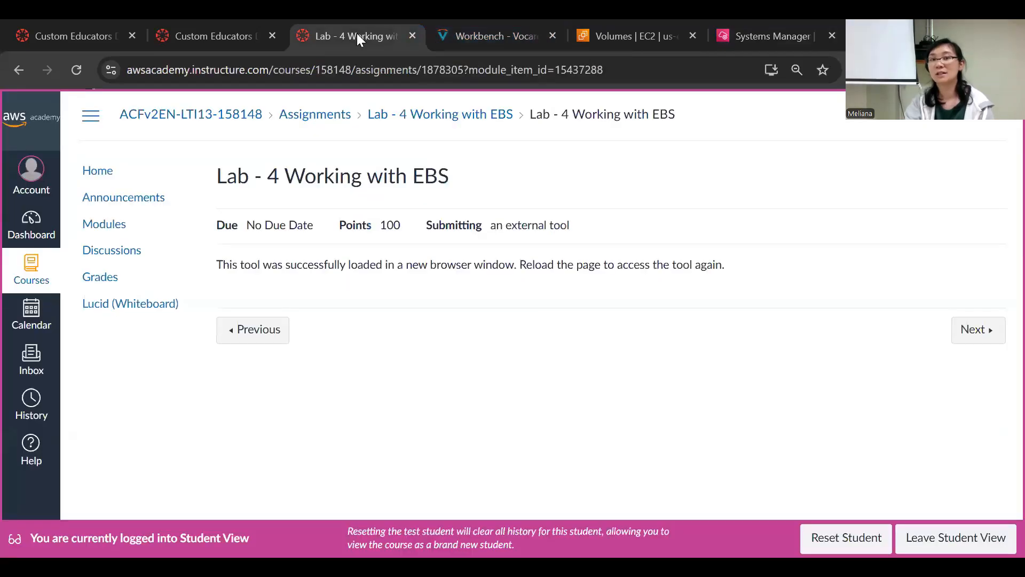
pyautogui.click(520, 33)
pyautogui.scroll(-2, 721, 425)
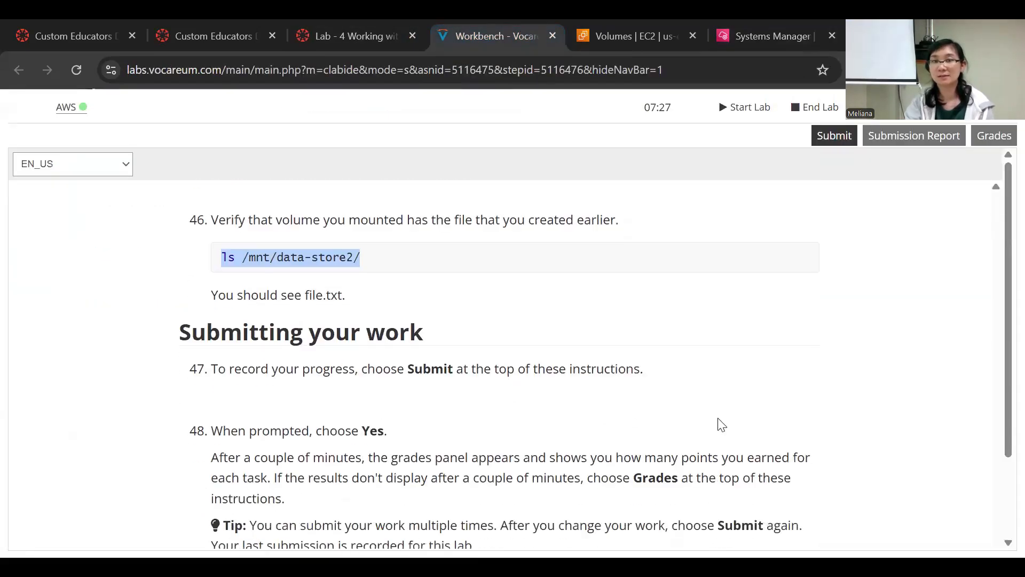
pyautogui.scroll(7, 722, 424)
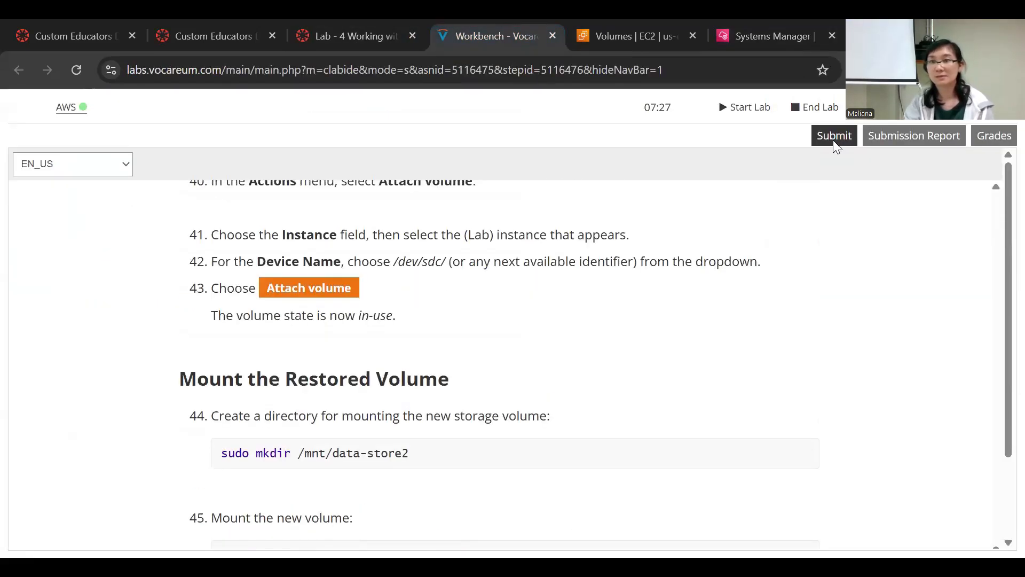
pyautogui.click(836, 140)
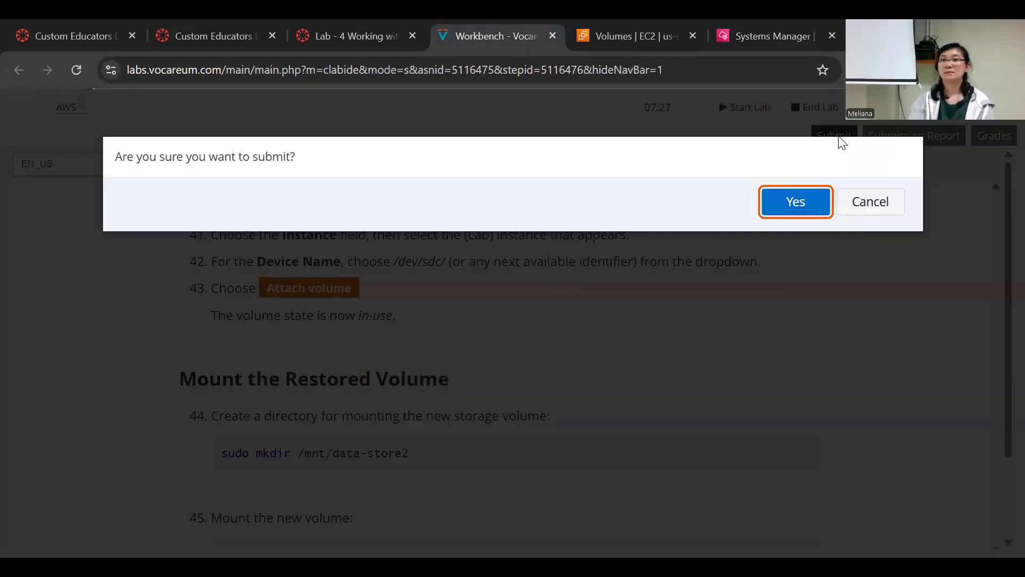
pyautogui.click(778, 204)
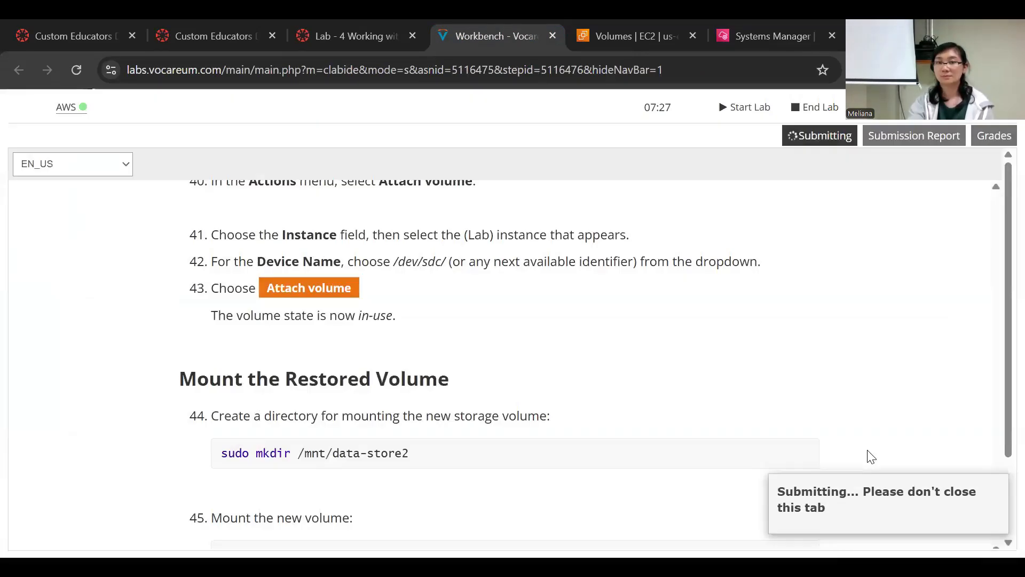